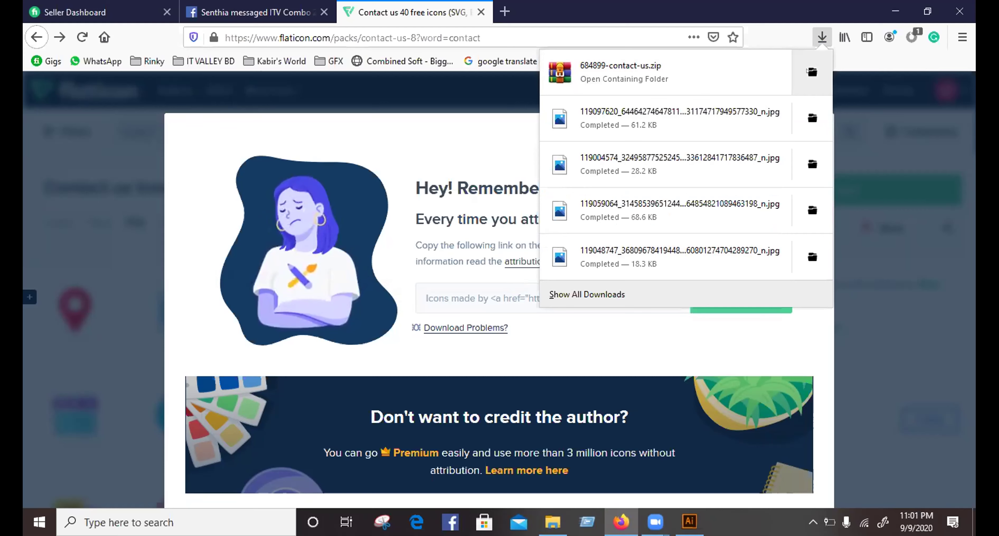
# Show the downloaded 684899-contact-us archive in its folder with large icons and extract it to a 684899-contact-us folder in Downloads.
pyautogui.click(811, 72)
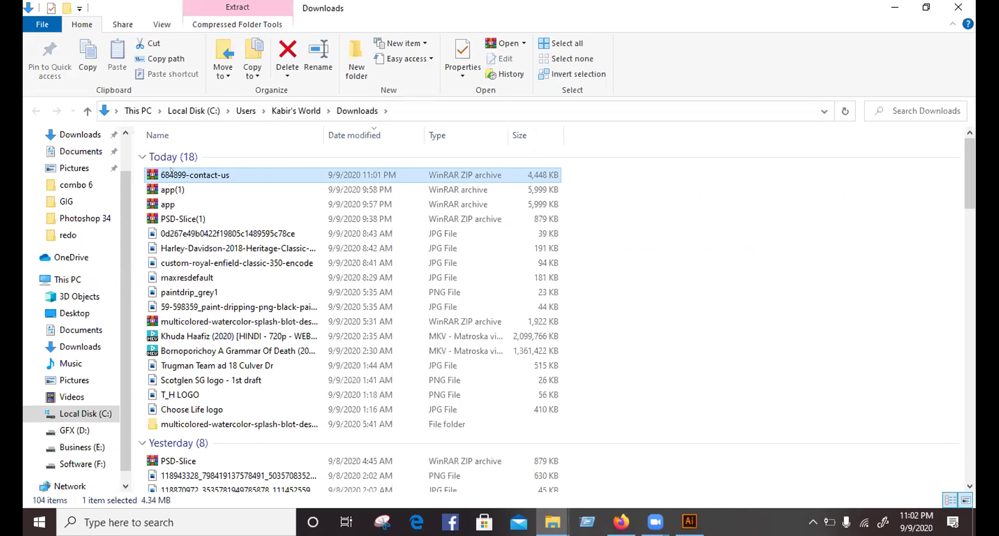
pyautogui.hotkey('ctrl', 'shift', '2')
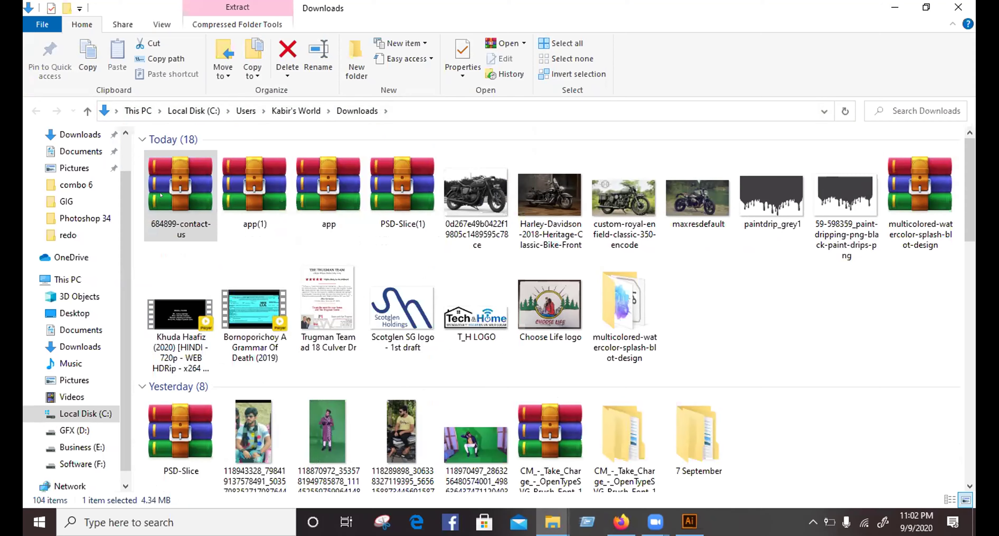
pyautogui.doubleClick(153, 184)
pyautogui.rightClick(161, 194)
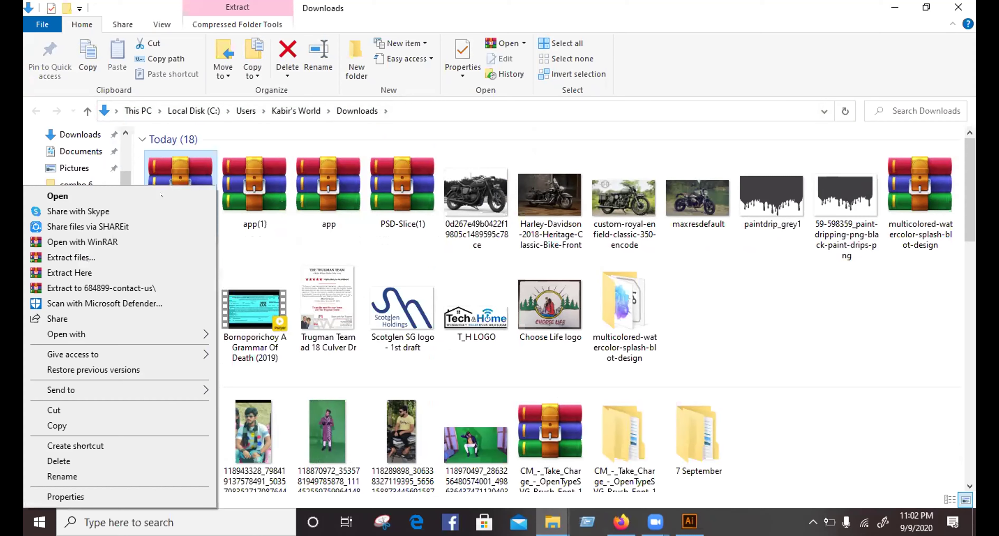
pyautogui.click(81, 252)
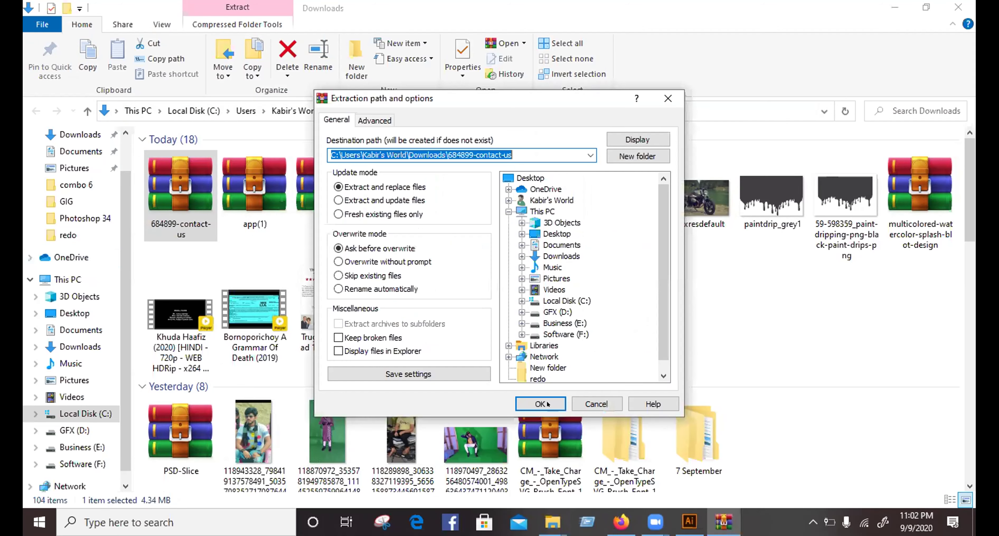
pyautogui.click(546, 404)
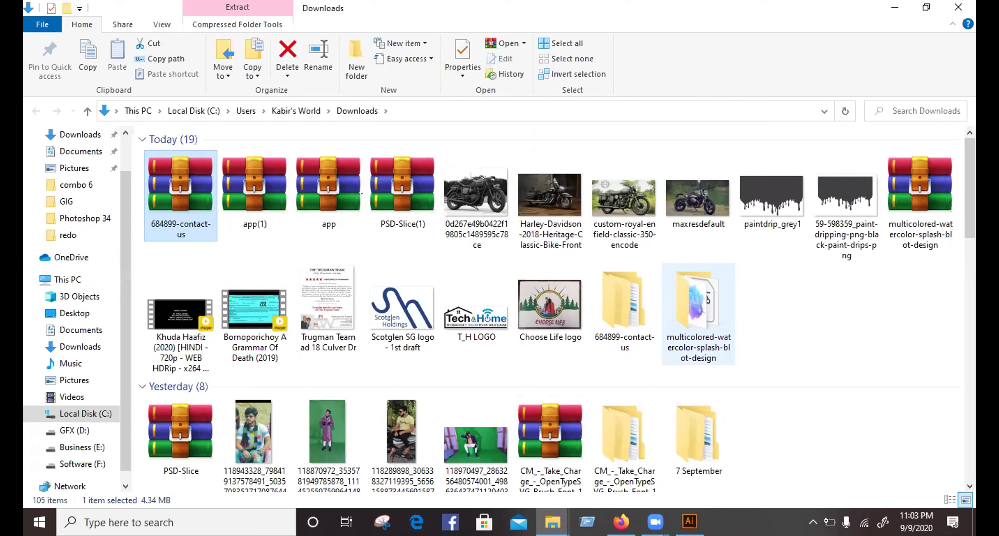
# Open the extracted 684899-contact-us folder and its inner folder of the same name, displaying the contents as large icons.
pyautogui.doubleClick(617, 314)
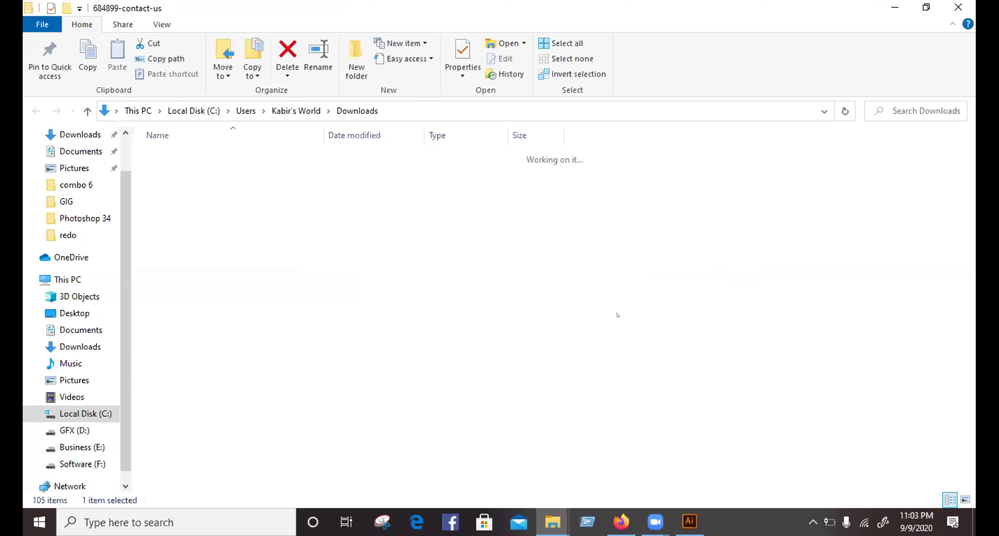
pyautogui.click(232, 156)
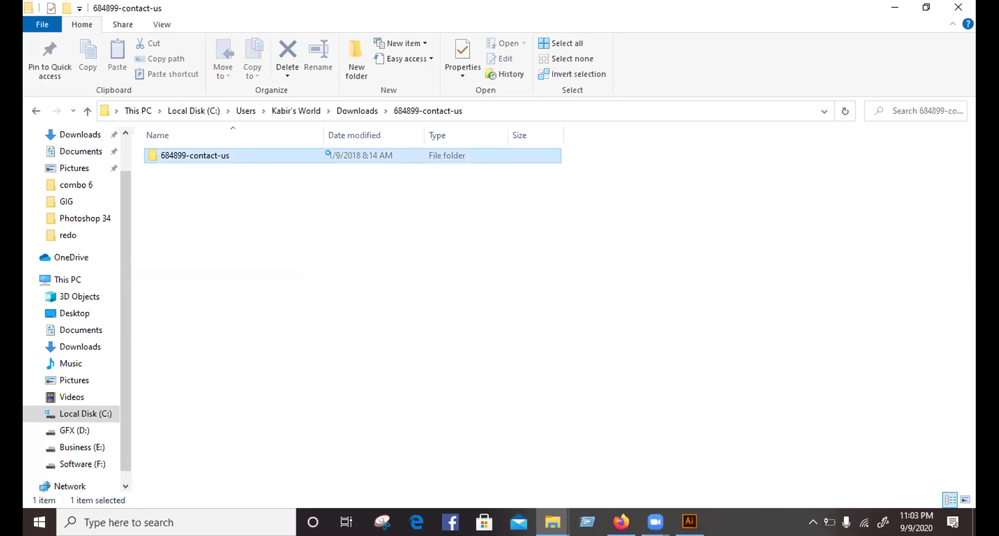
pyautogui.doubleClick(247, 161)
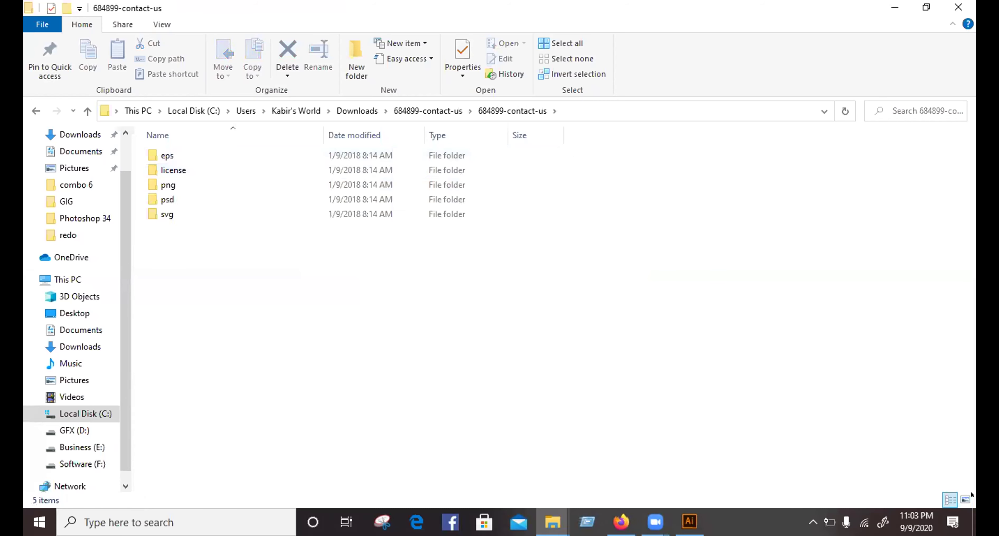
pyautogui.hotkey('ctrl', 'shift', '2')
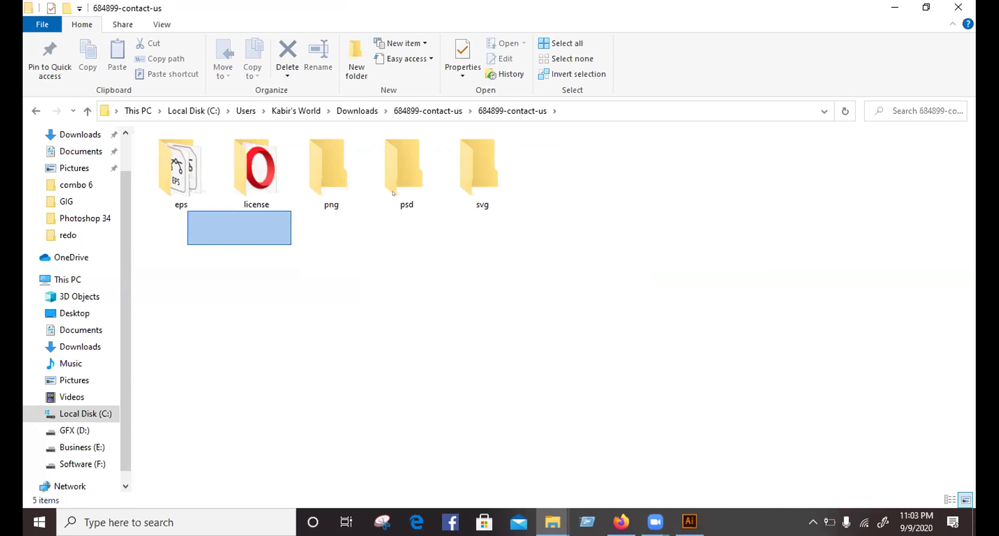
# Review which file formats the icon pack offers by looking over the eps, license, png, psd and svg folders.
pyautogui.click(160, 170)
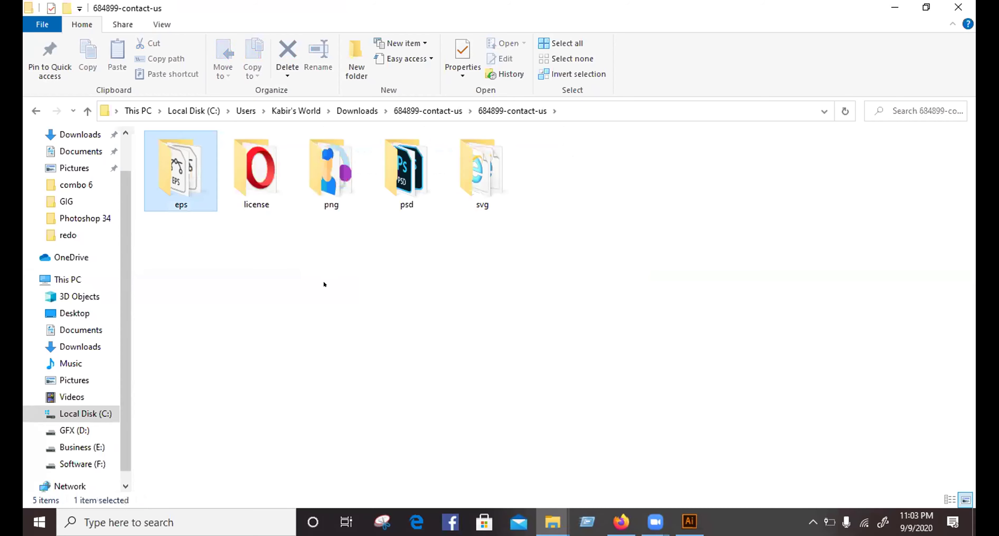
pyautogui.click(246, 182)
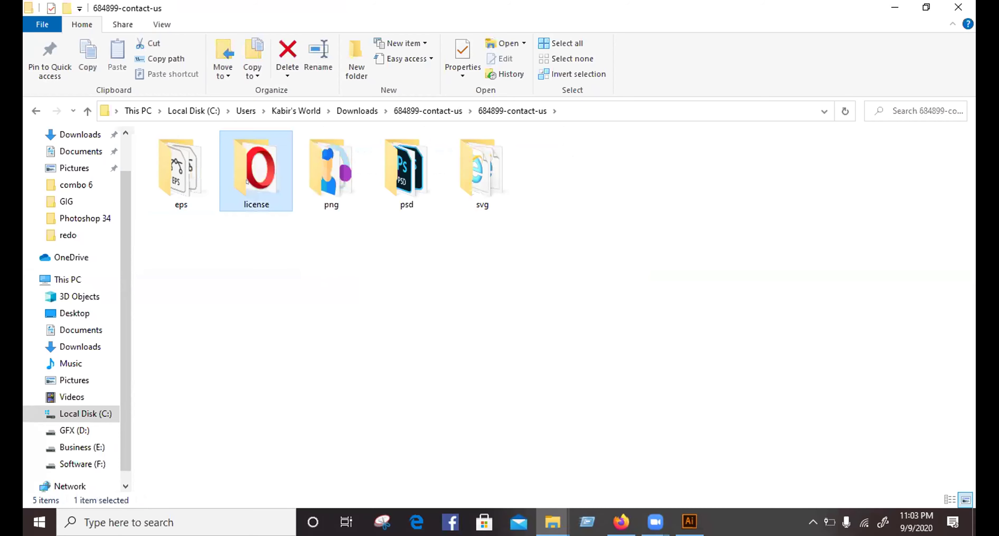
pyautogui.click(342, 173)
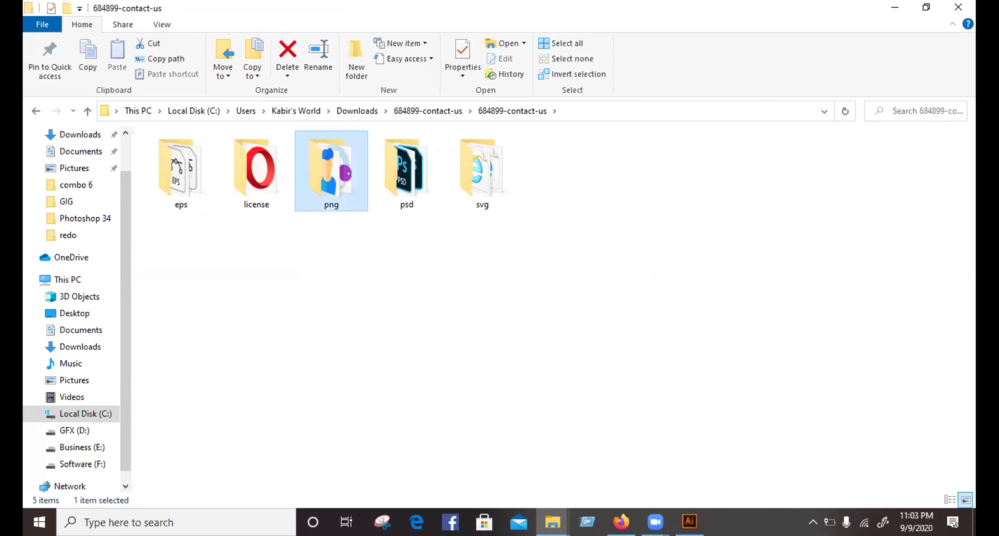
pyautogui.click(415, 183)
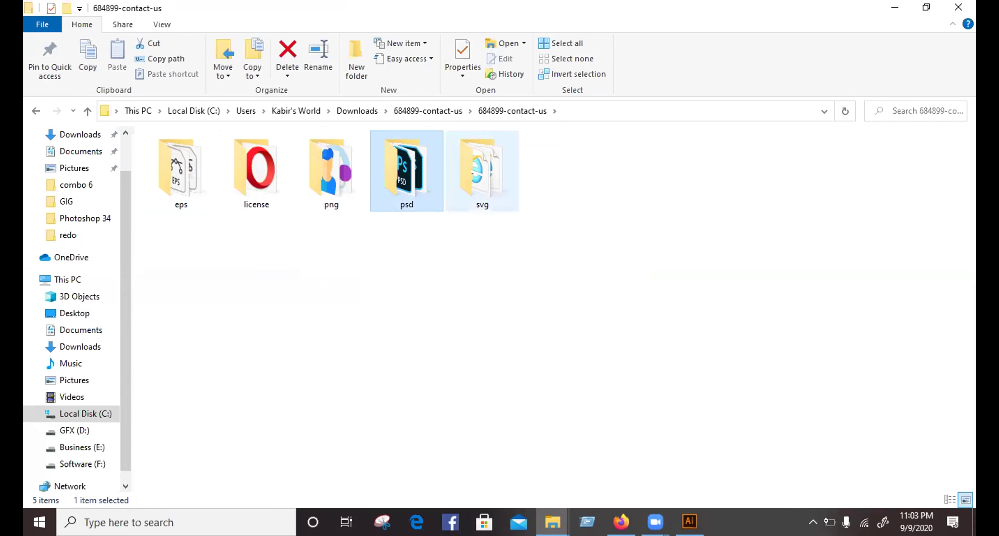
pyautogui.click(482, 172)
pyautogui.click(138, 217)
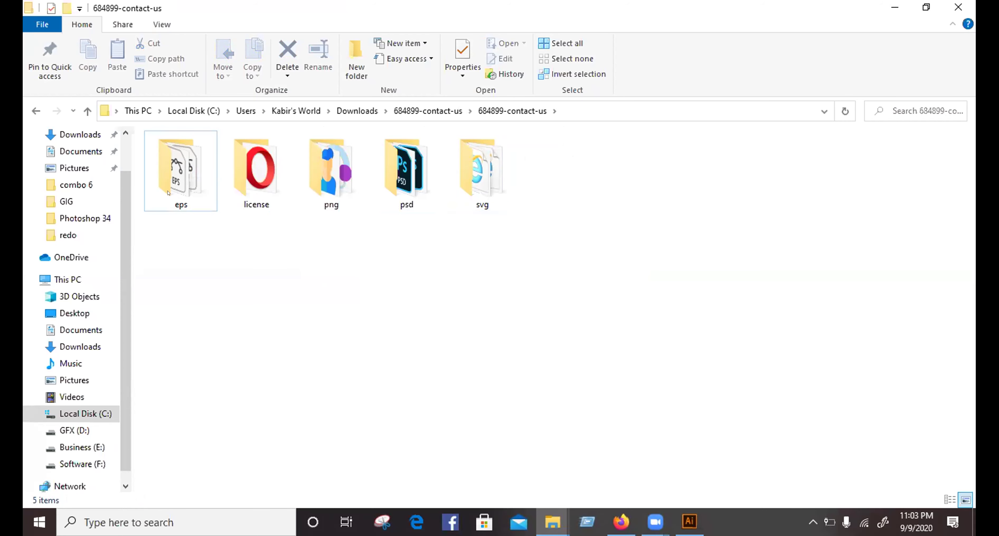
pyautogui.press('space')
pyautogui.click(257, 162)
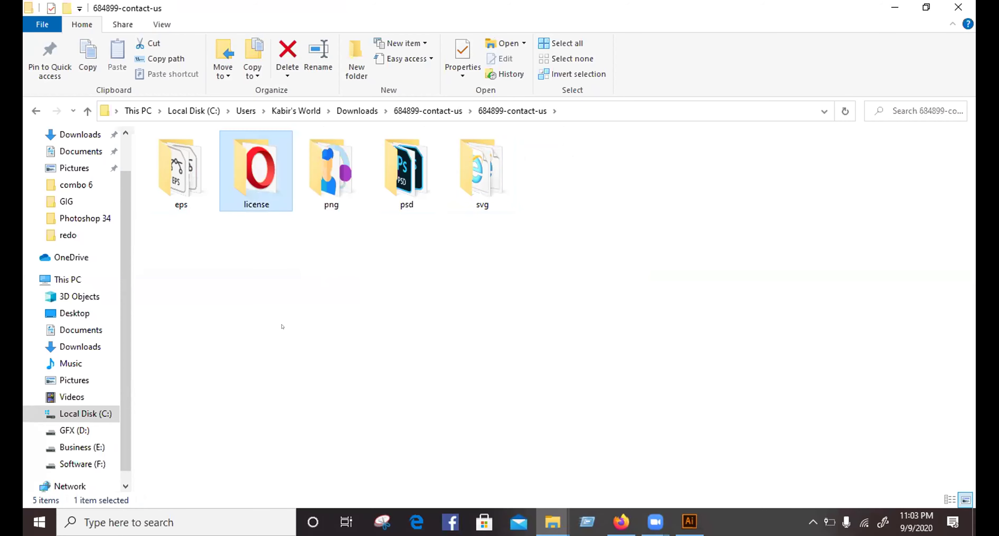
pyautogui.click(327, 205)
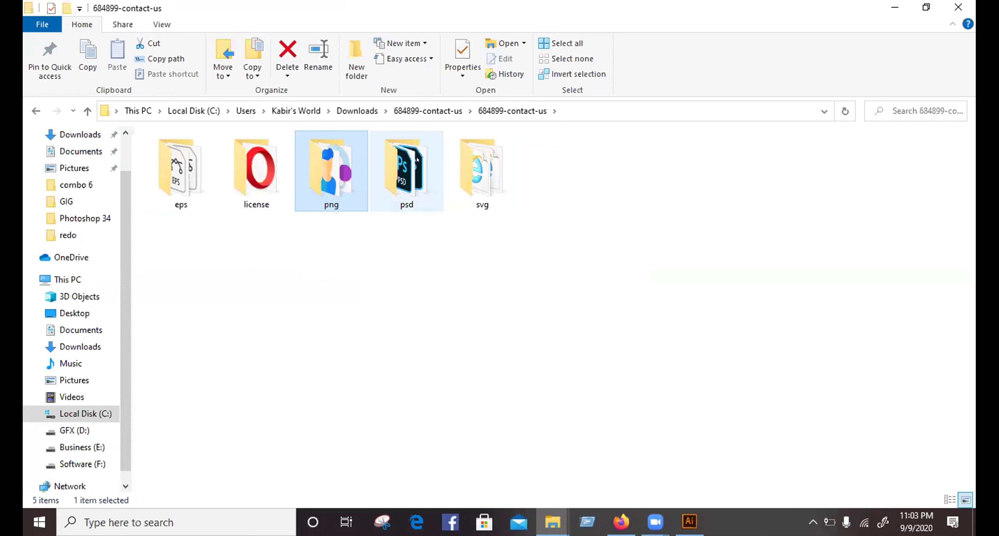
pyautogui.click(329, 234)
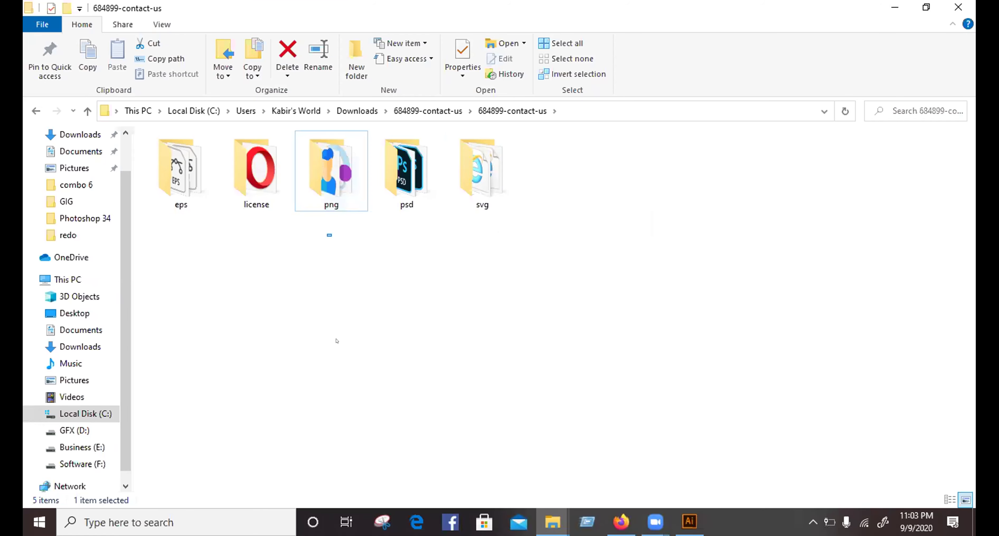
pyautogui.keyDown('shift'); pyautogui.click(438, 205); pyautogui.keyUp('shift')
pyautogui.click(461, 203)
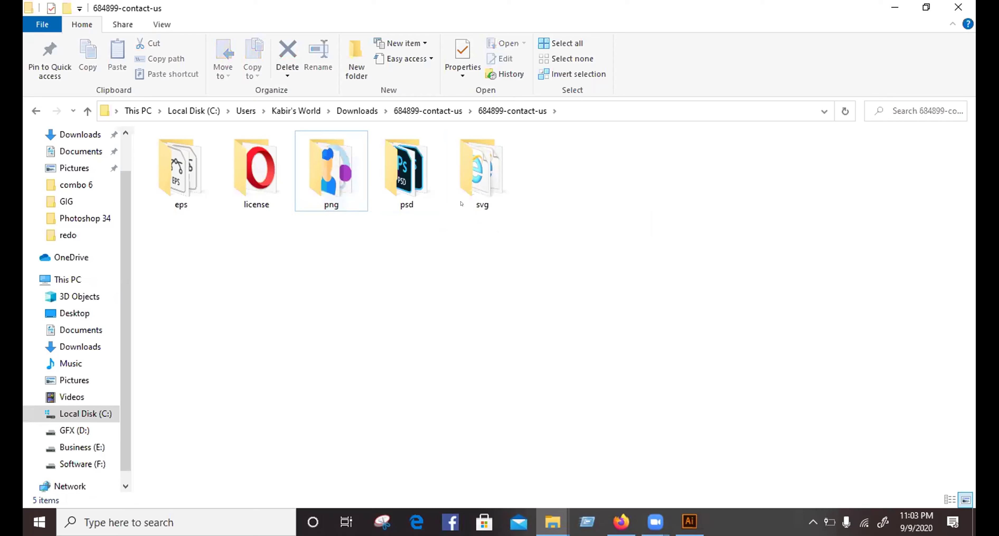
pyautogui.click(491, 173)
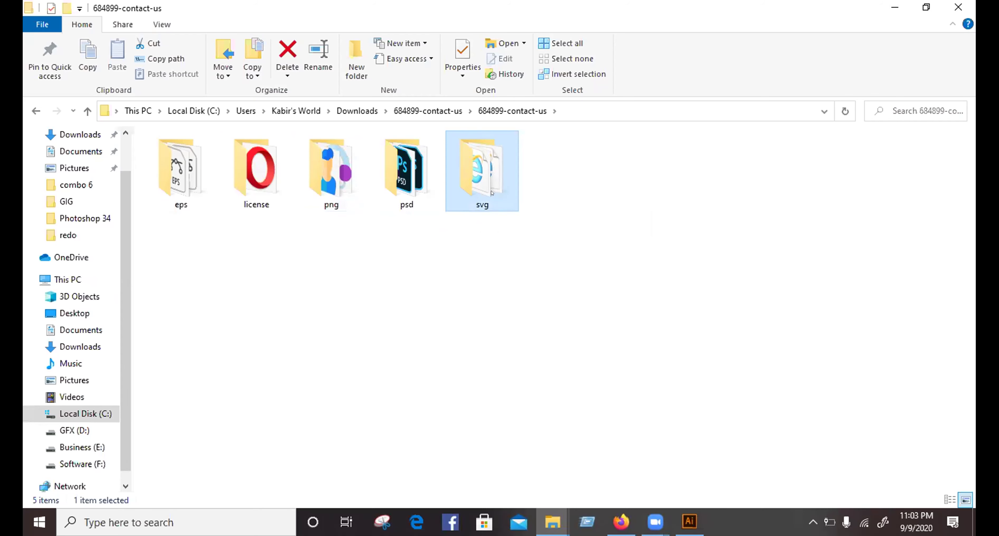
pyautogui.moveTo(491, 190)
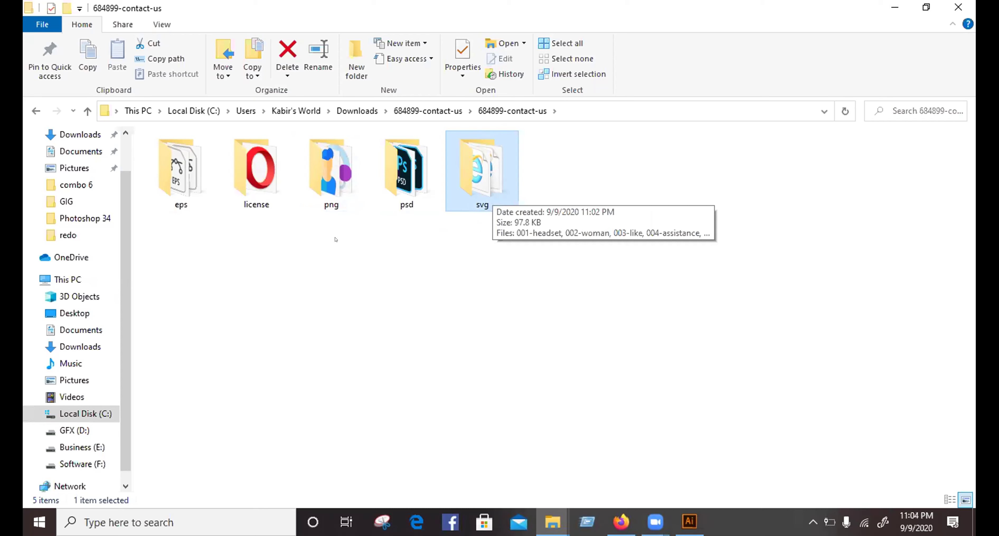
pyautogui.hotkey('shift', 'Left')
pyautogui.hotkey('shift', 'Left')
pyautogui.hotkey('shift', 'Left')
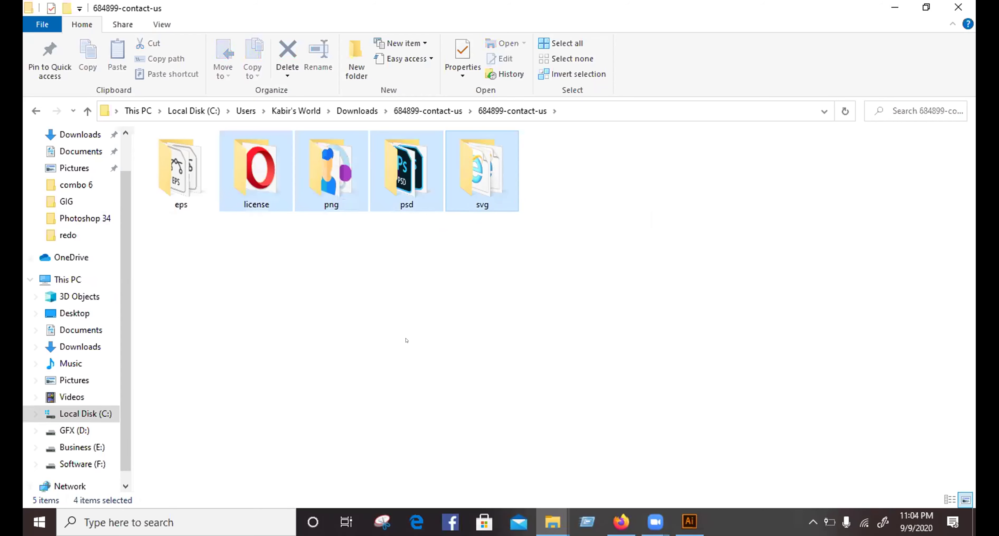
pyautogui.click(449, 419)
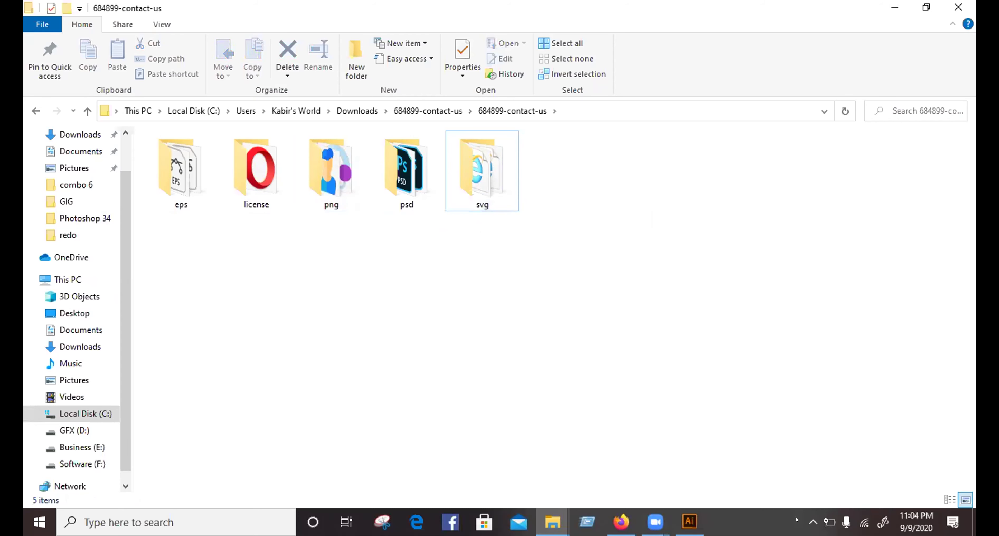
# Open the eps folder and display its files as large icons.
pyautogui.click(158, 194)
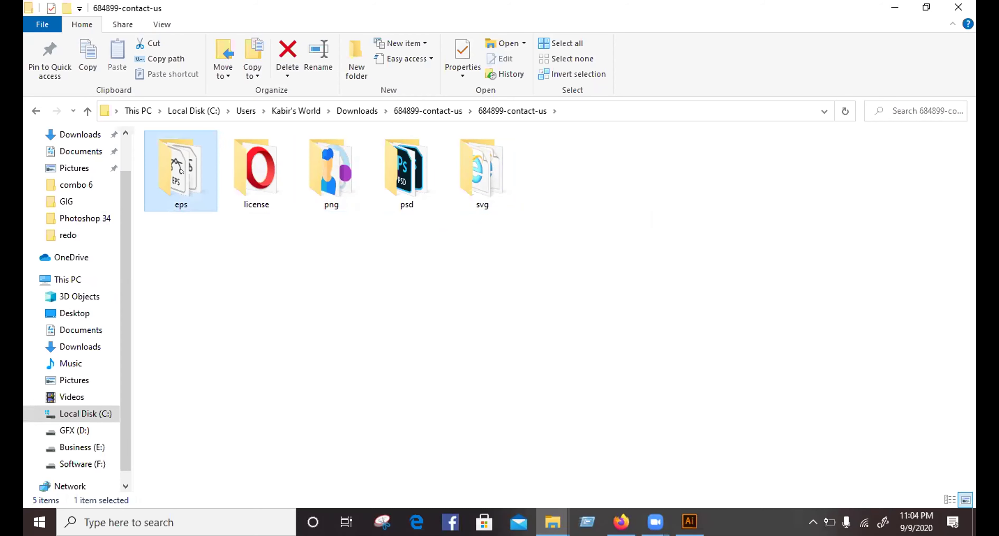
pyautogui.doubleClick(169, 181)
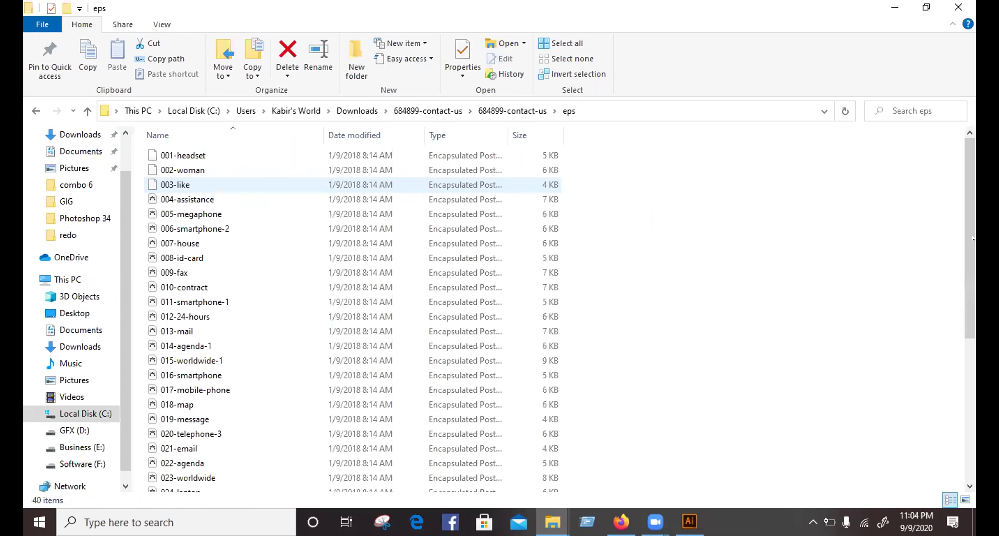
pyautogui.click(965, 501)
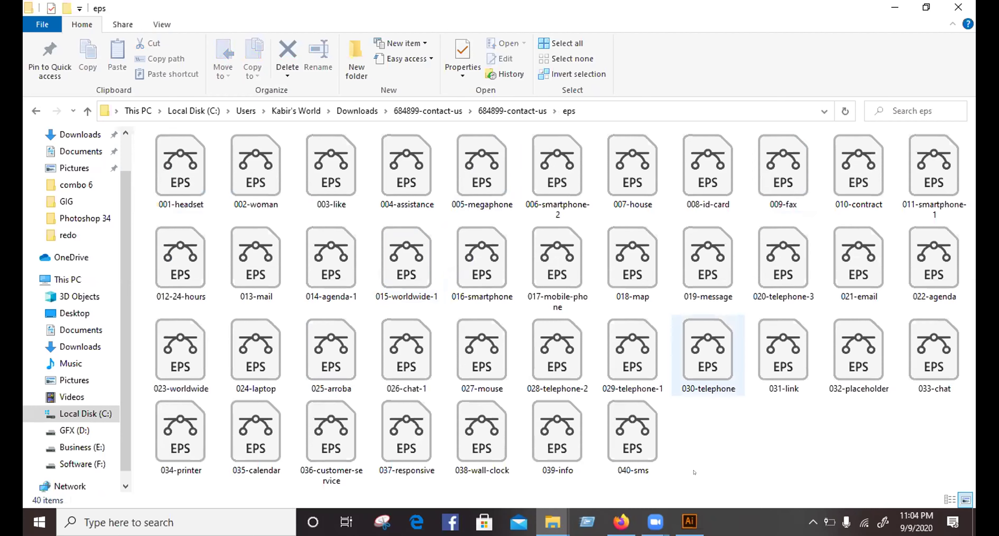
# Switch to Illustrator, create a new 17.5 x 10 inch landscape CMYK document, and hide the panels covering the artboard.
pyautogui.click(689, 521)
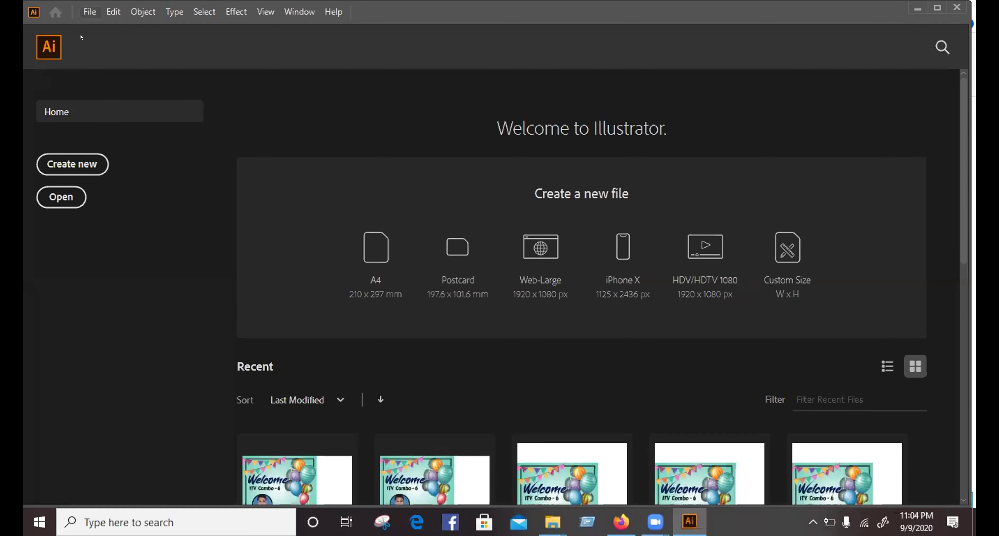
pyautogui.hotkey('alt', 'f')
pyautogui.press('Return')
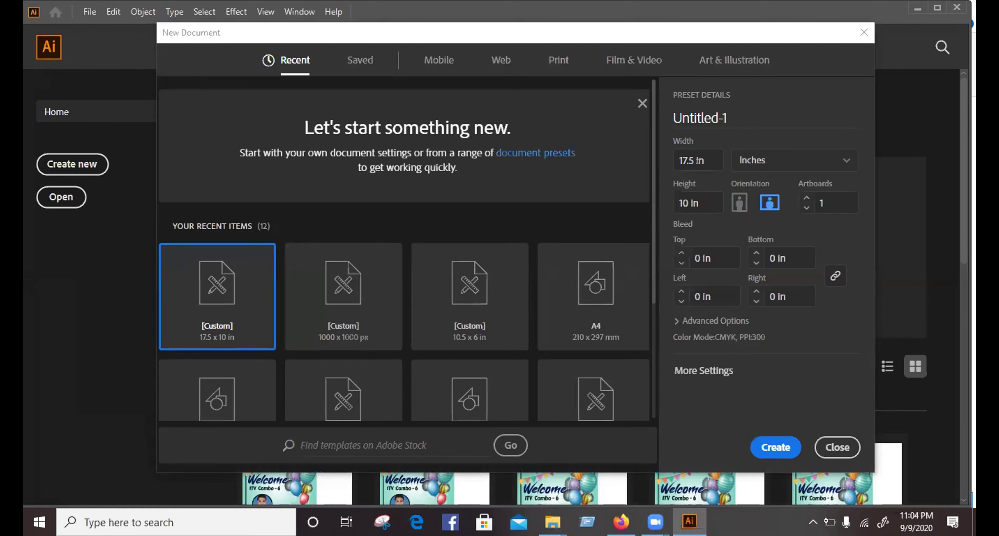
pyautogui.click(707, 160)
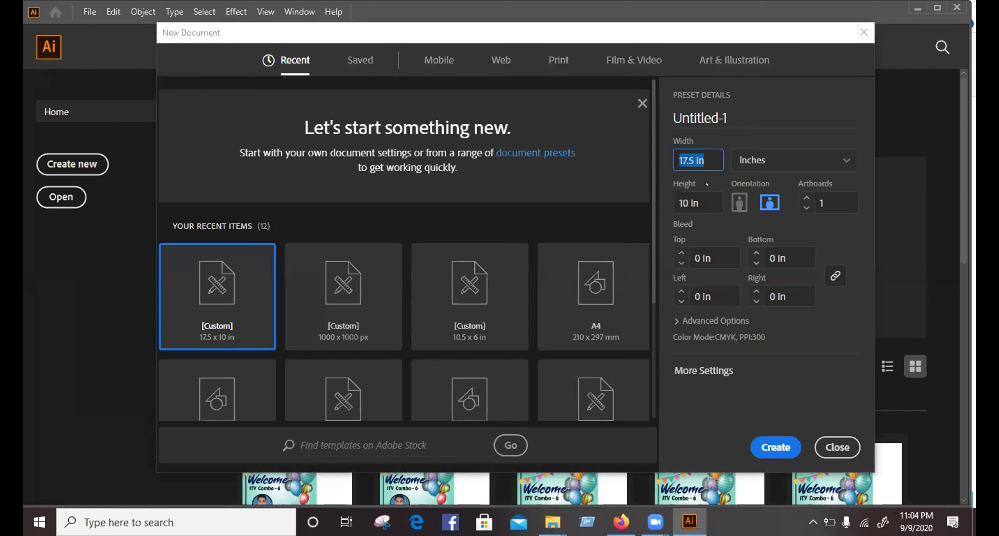
pyautogui.press('Tab')
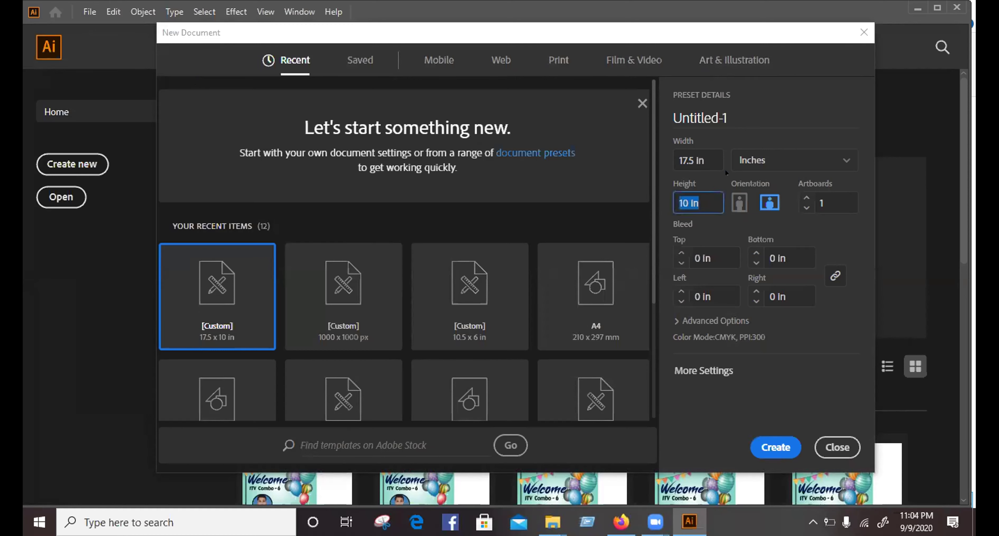
pyautogui.click(838, 374)
pyautogui.click(765, 441)
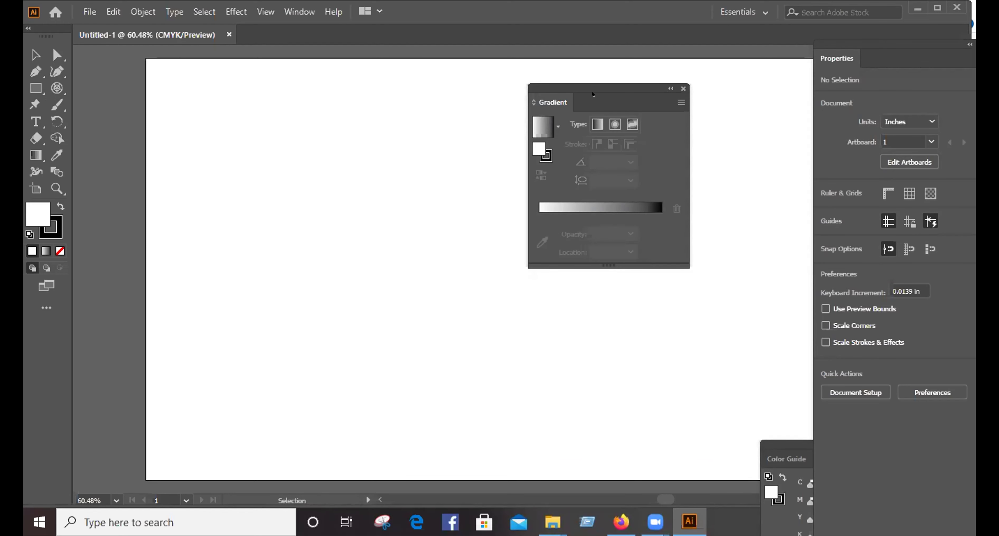
pyautogui.moveTo(603, 103); pyautogui.dragTo(612, 112)
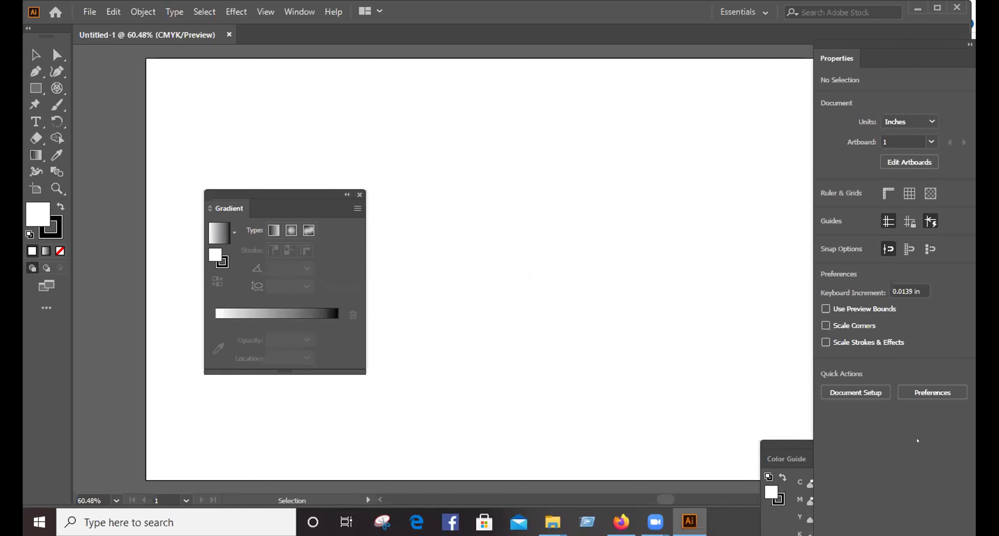
pyautogui.hotkey('shift', 'Tab')
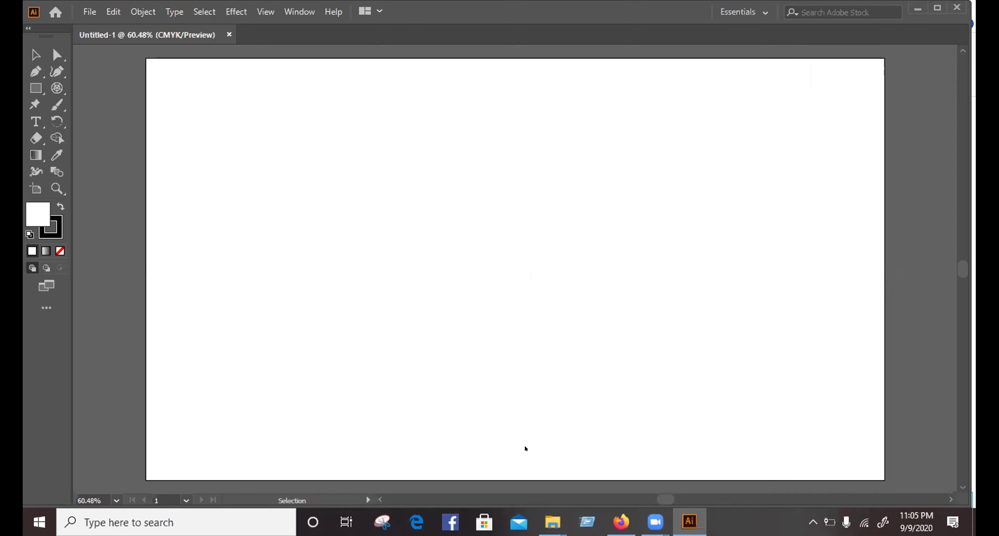
# Place the 017-mobile-phone icon from the eps folder onto the middle of the Untitled-1 artboard.
pyautogui.click(552, 522)
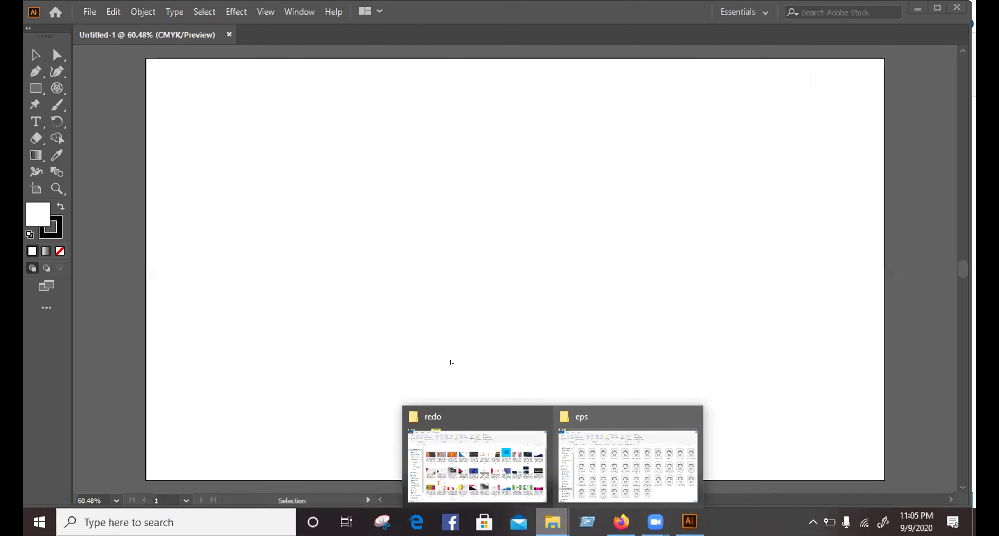
pyautogui.click(620, 454)
pyautogui.click(500, 263)
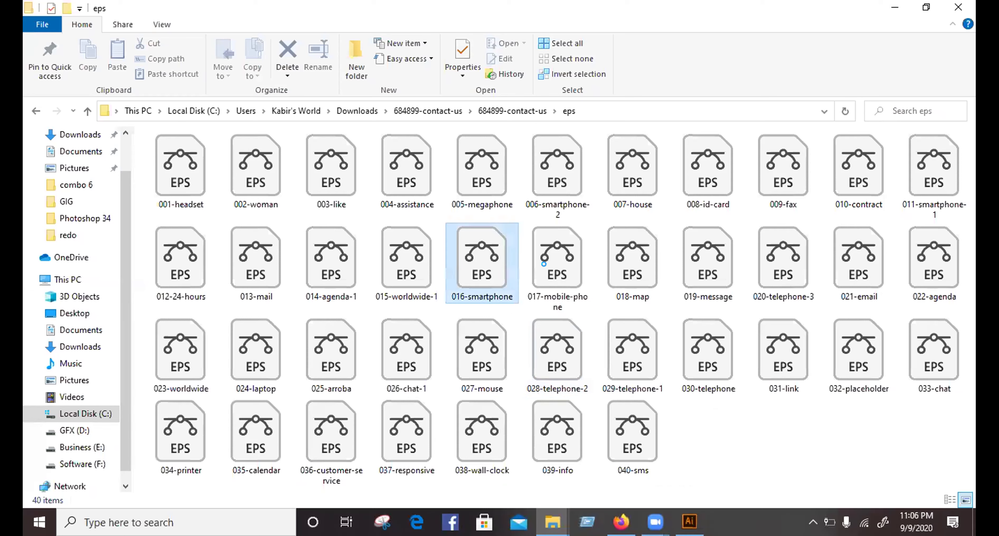
pyautogui.click(548, 251)
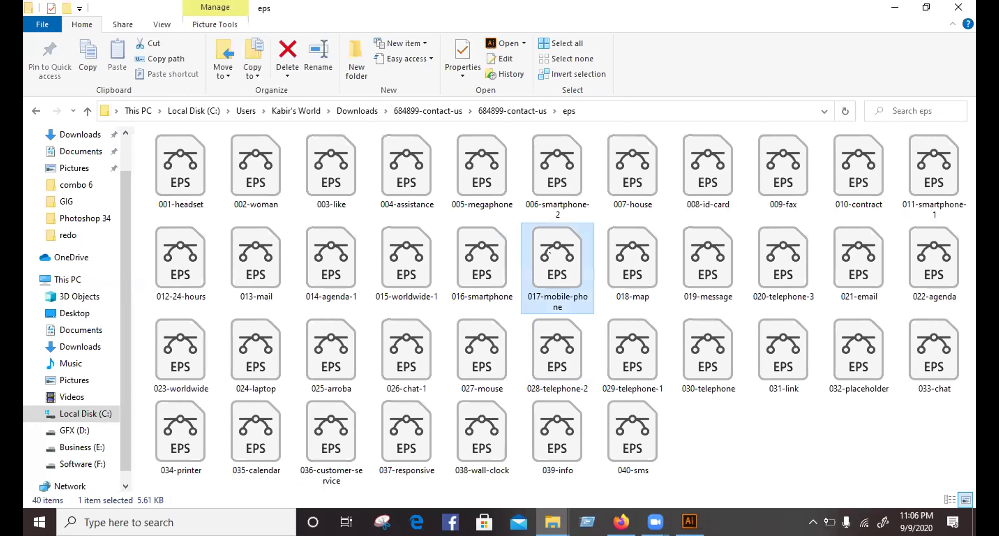
pyautogui.moveTo(549, 259); pyautogui.dragTo(606, 380)
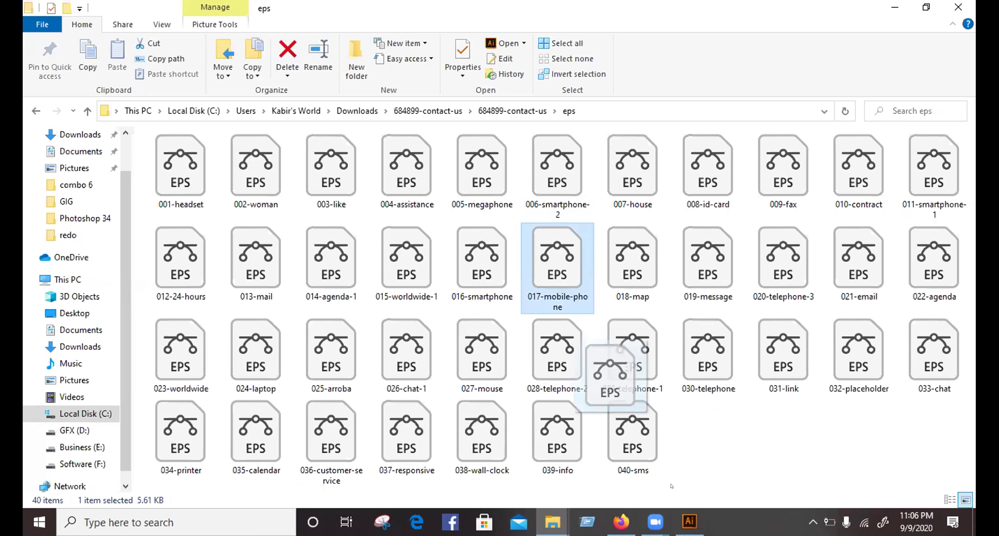
pyautogui.moveTo(694, 518); pyautogui.dragTo(592, 303)
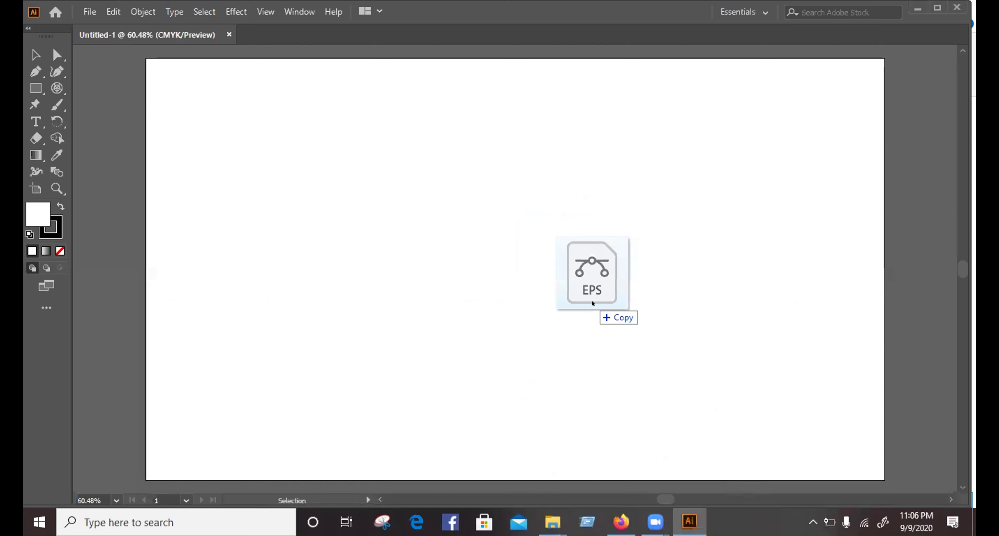
pyautogui.moveTo(515, 295); pyautogui.dragTo(527, 262)
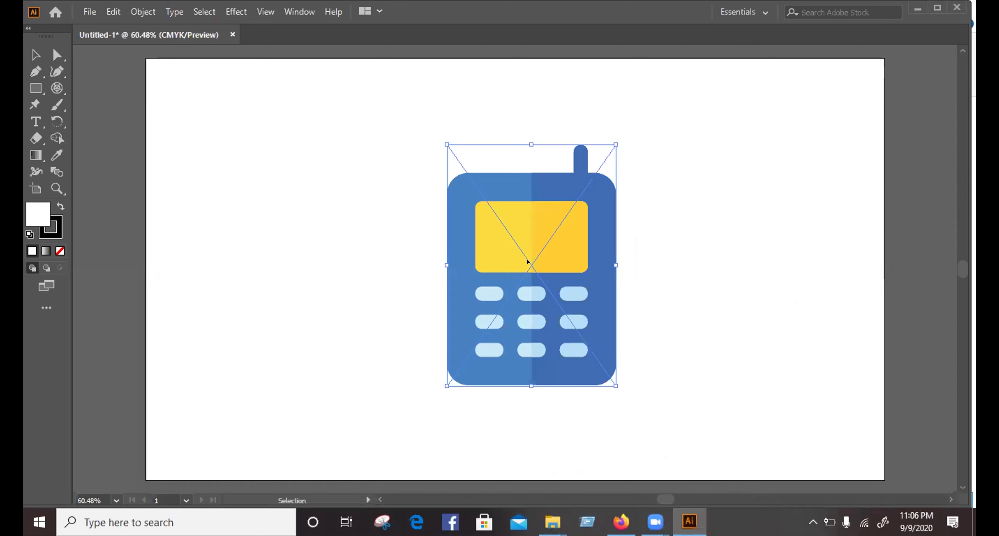
# Try to recolour the placed mobile phone icon with fill colour d84c4c, and delete the icon from the artboard.
pyautogui.rightClick(496, 258)
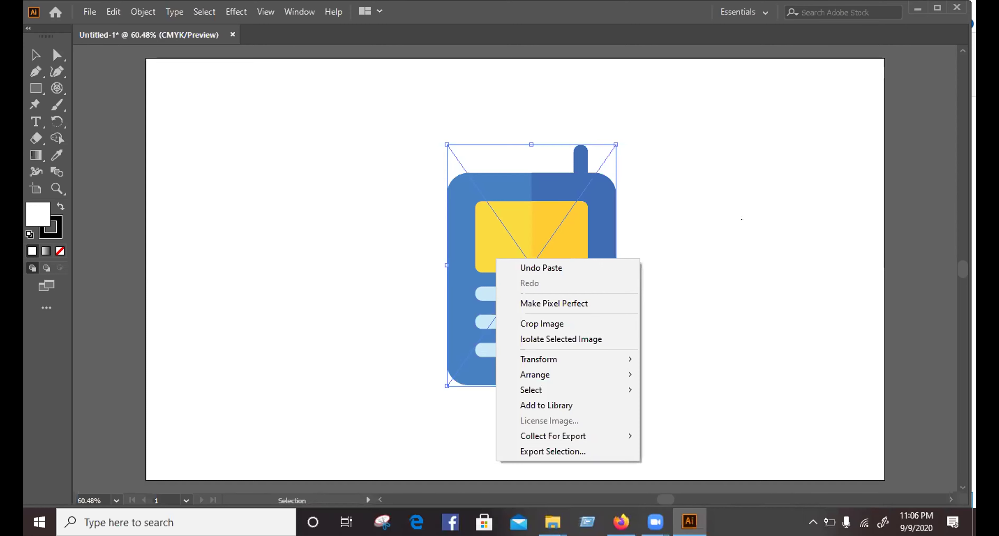
pyautogui.press('Escape')
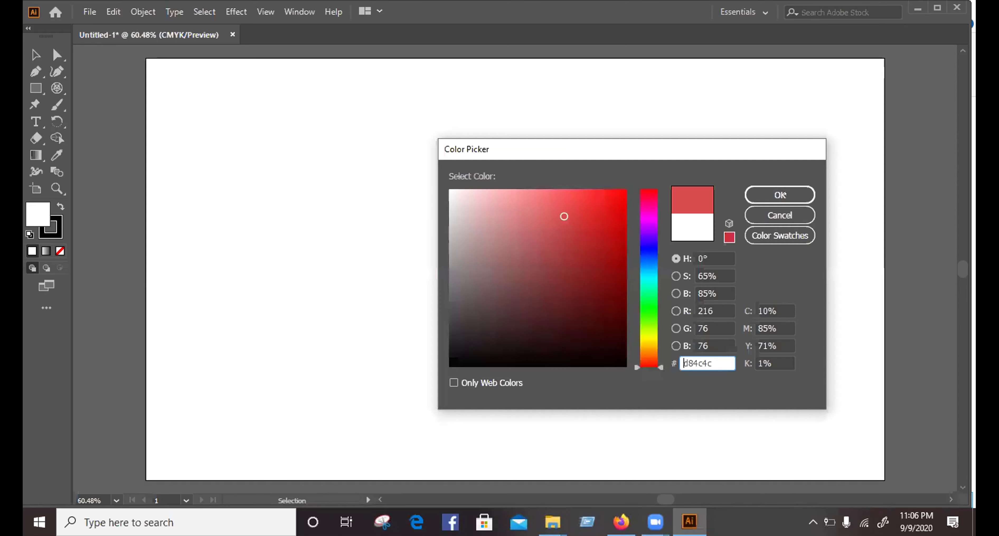
pyautogui.click(779, 194)
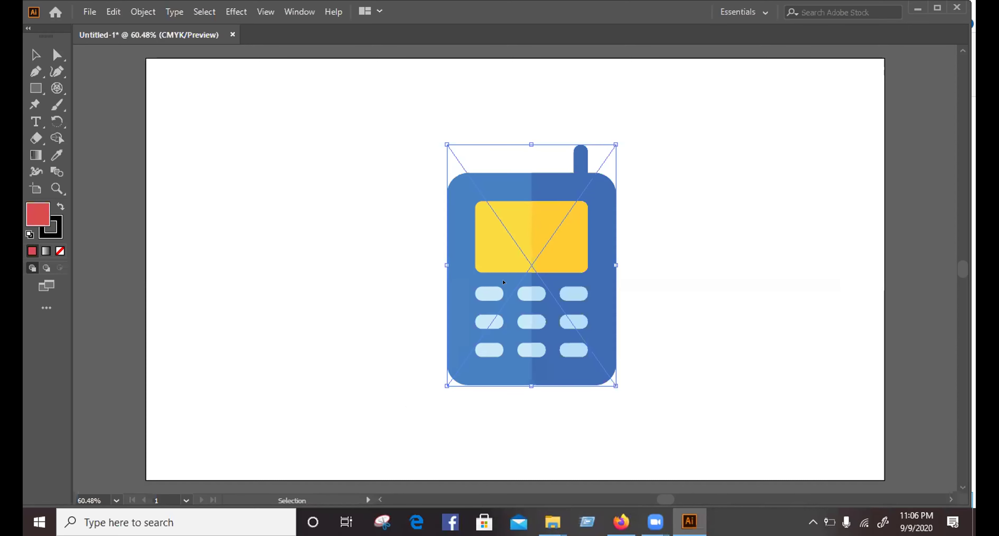
pyautogui.moveTo(538, 304); pyautogui.dragTo(509, 351)
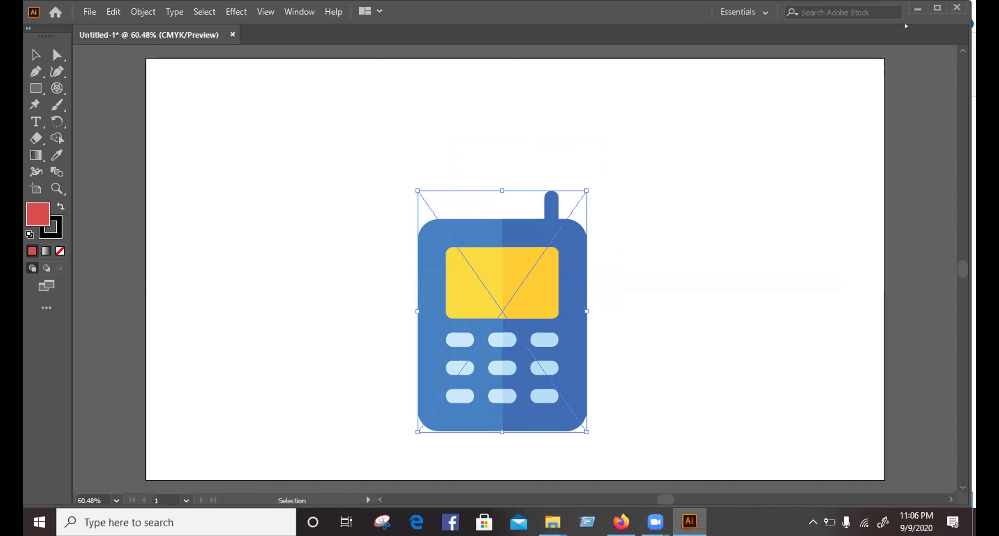
pyautogui.press('Delete')
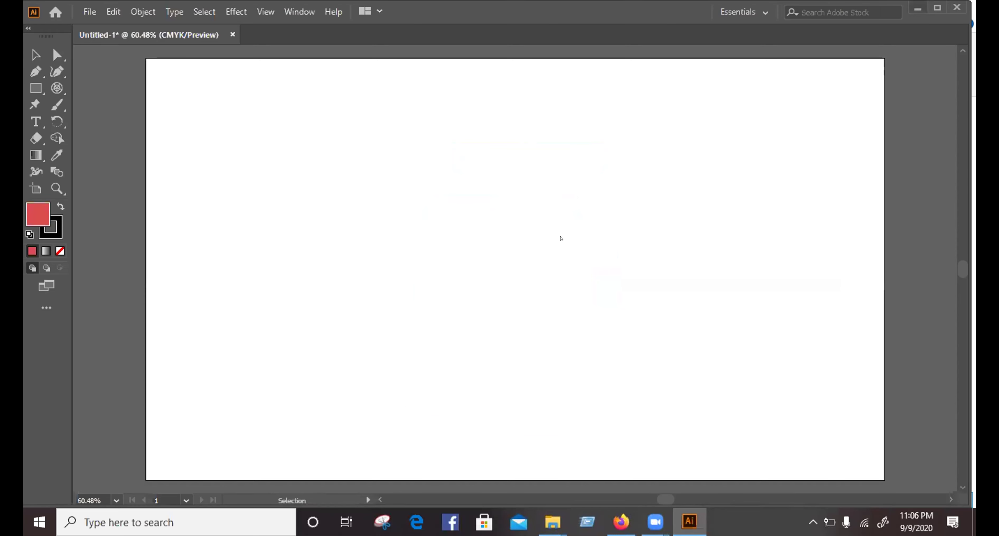
# Open 010-contract.eps from the eps folder as its own Illustrator document, showing the whole artboard.
pyautogui.hotkey('alt', 'Tab')
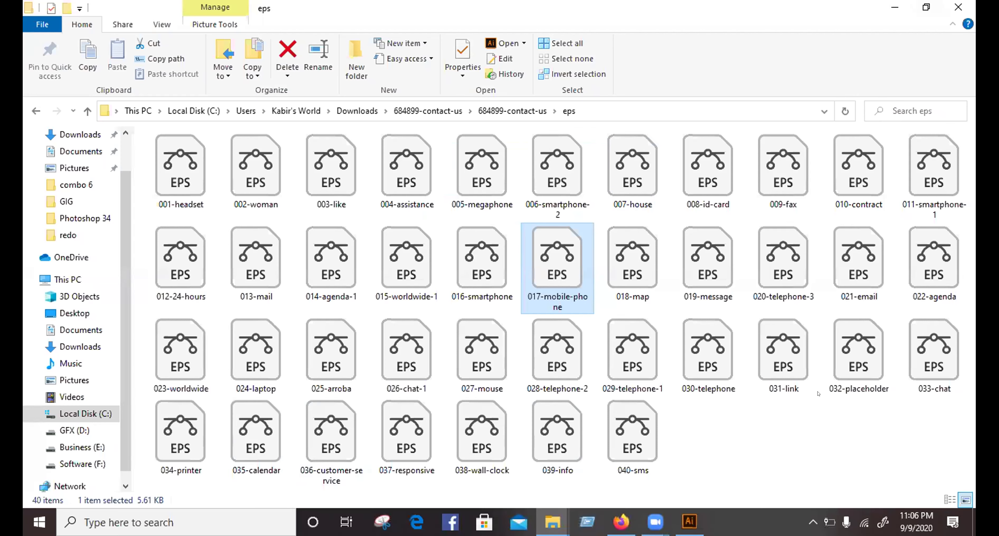
pyautogui.click(711, 384)
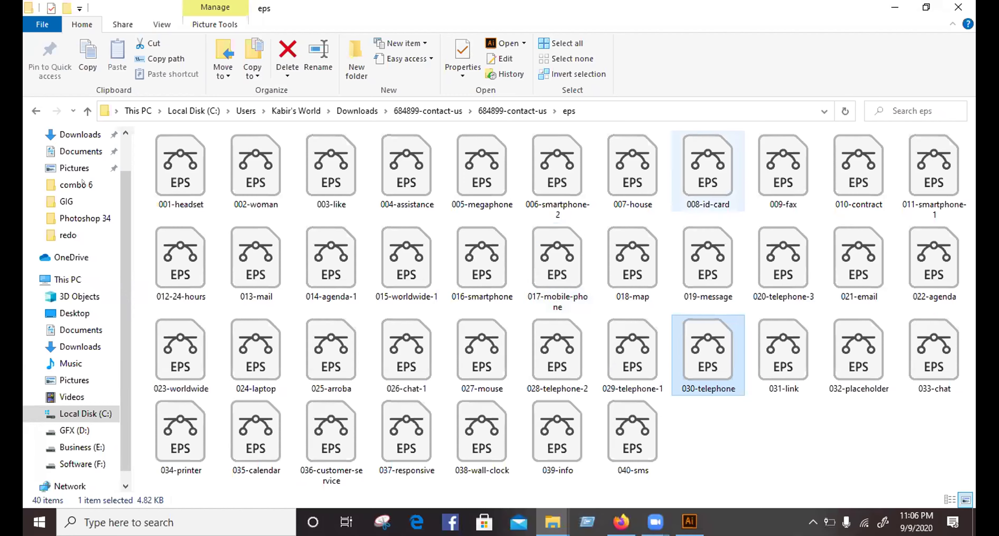
pyautogui.click(862, 172)
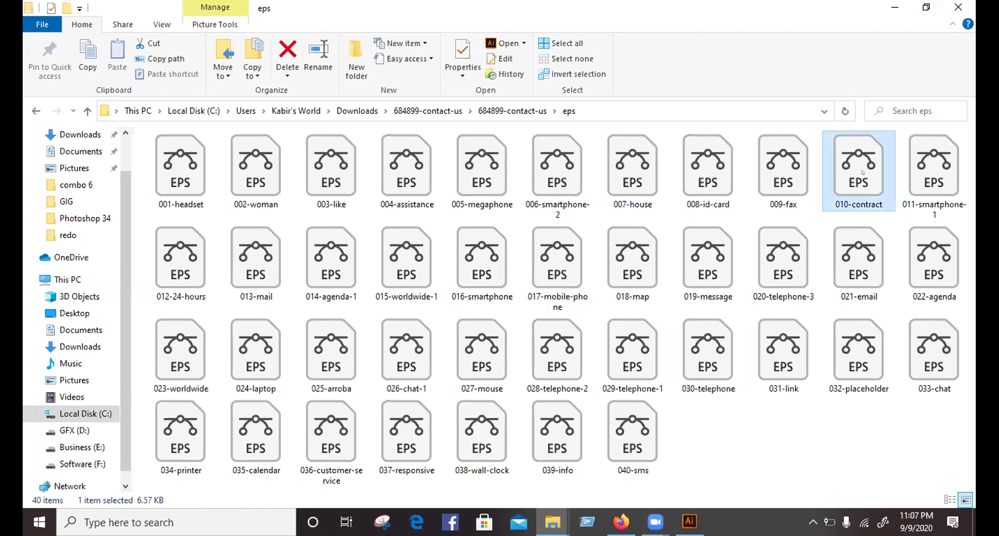
pyautogui.moveTo(748, 368); pyautogui.dragTo(554, 166)
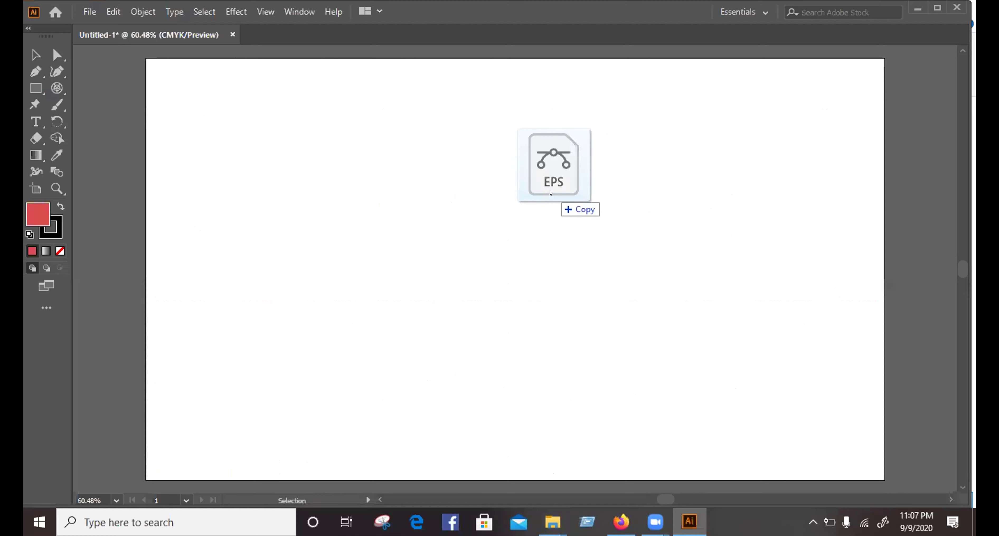
pyautogui.moveTo(629, 72); pyautogui.dragTo(649, 48)
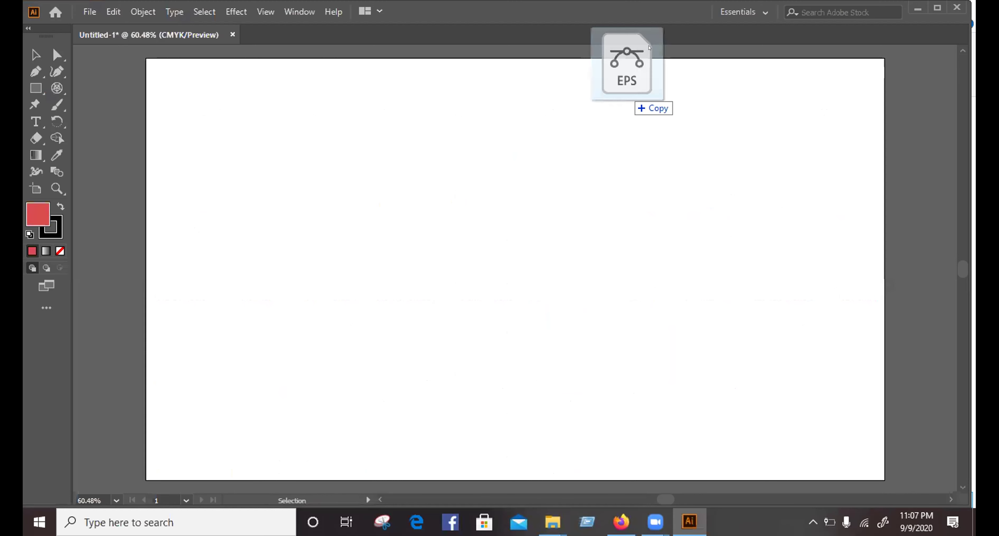
pyautogui.moveTo(624, 83); pyautogui.dragTo(659, 16)
pyautogui.moveTo(647, 206); pyautogui.dragTo(652, 5)
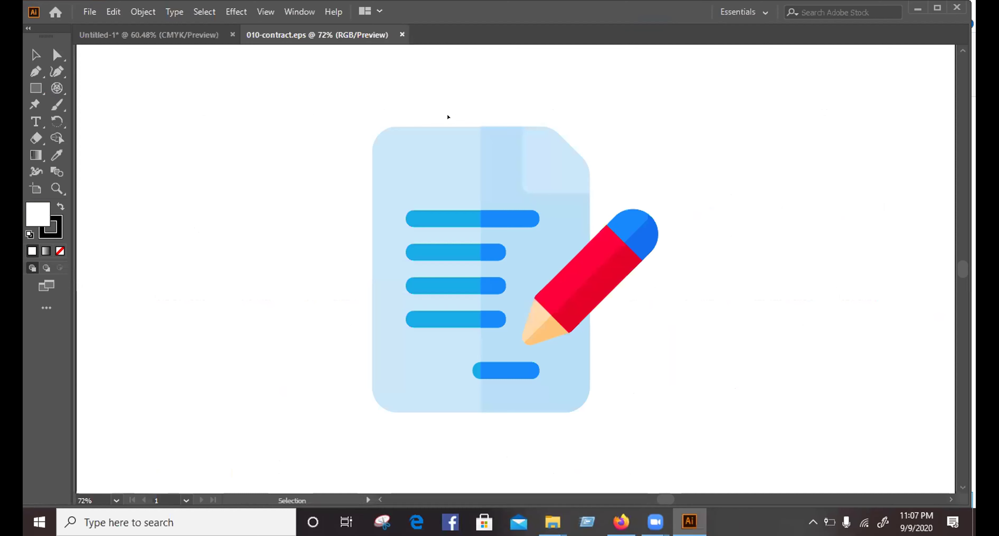
pyautogui.hotkey('ctrl', '-')
pyautogui.hotkey('ctrl', '-')
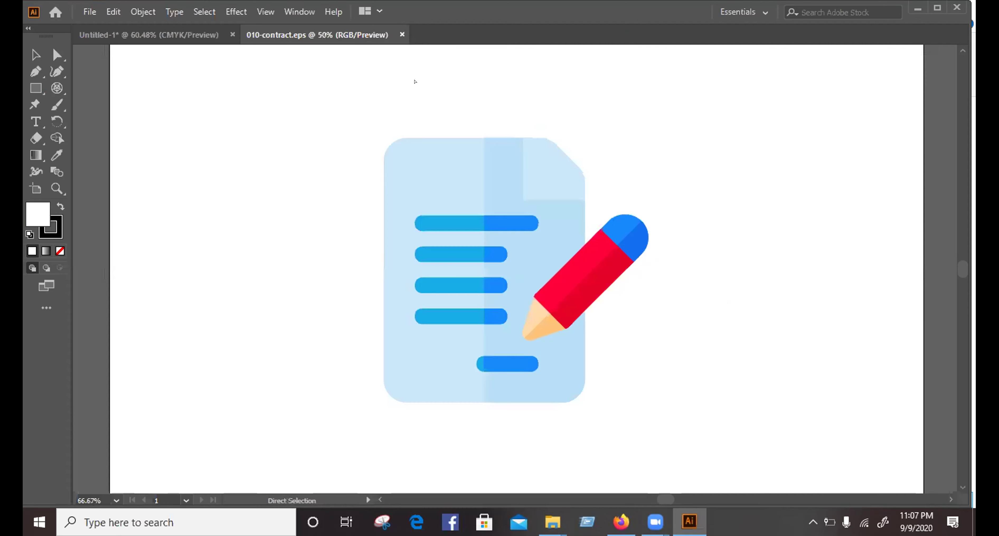
pyautogui.hotkey('ctrl', '-')
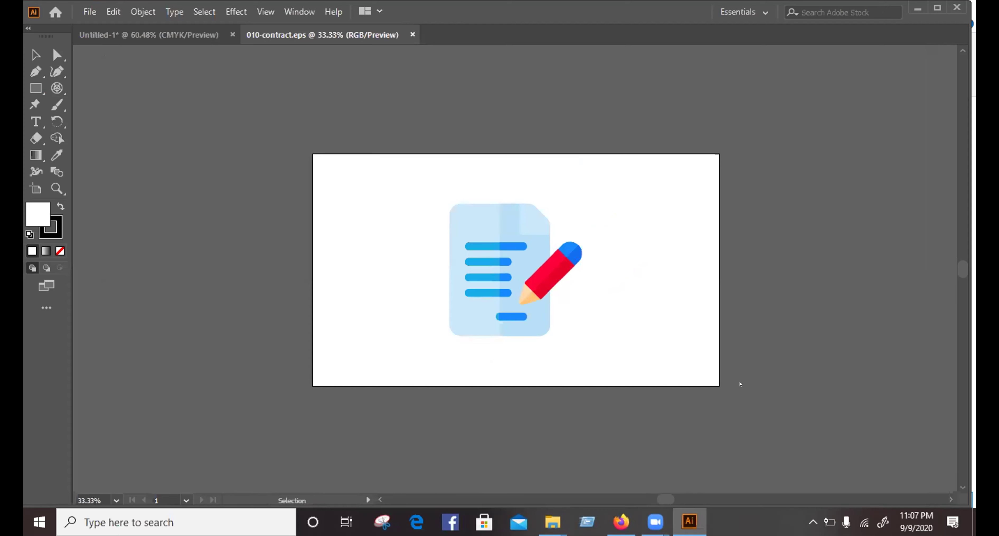
# Open 030-telephone.eps from the eps folder as another separate document and look over the open documents.
pyautogui.hotkey('alt', 'Tab')
pyautogui.moveTo(707, 356); pyautogui.dragTo(661, 5)
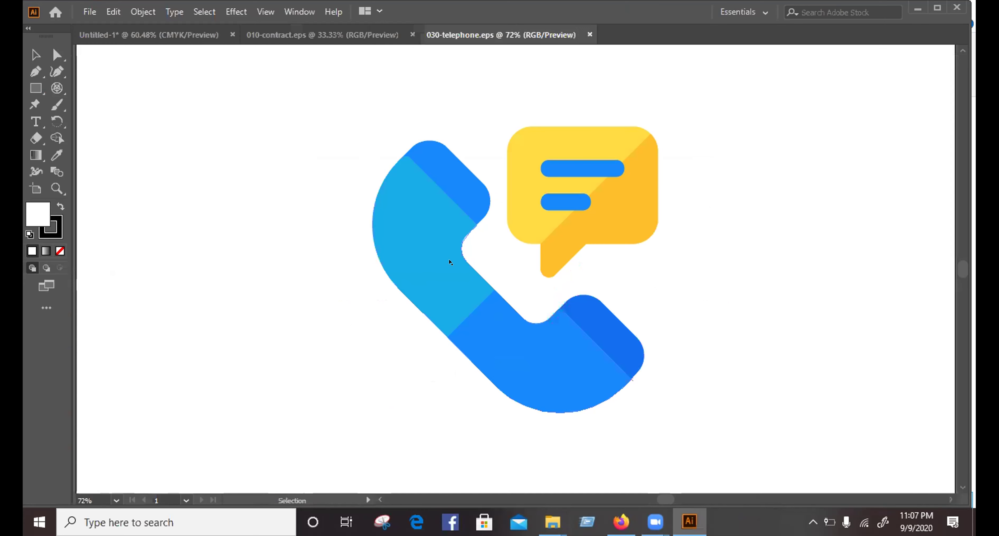
pyautogui.press('a')
pyautogui.hotkey('ctrl', '-')
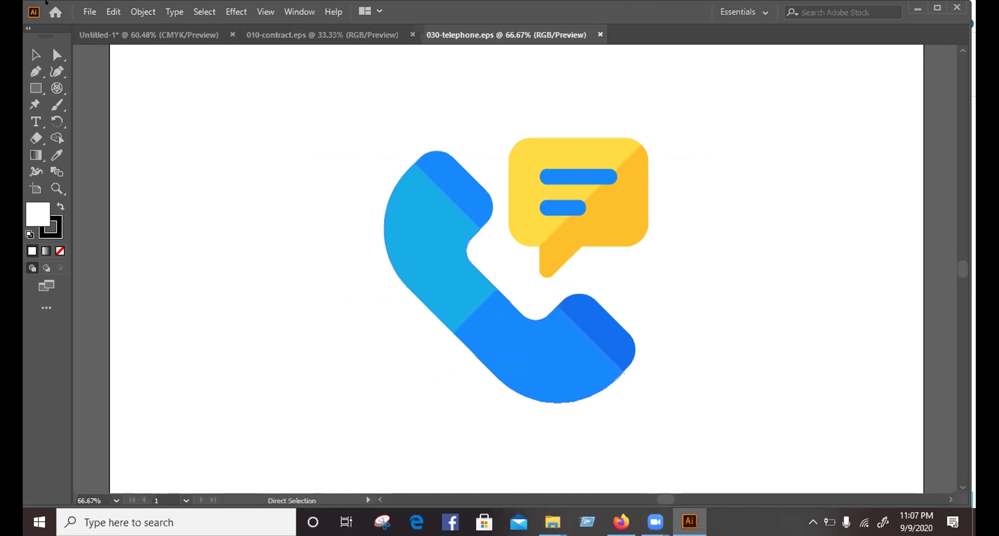
pyautogui.hotkey('ctrl', '-')
pyautogui.hotkey('ctrl', 'Tab')
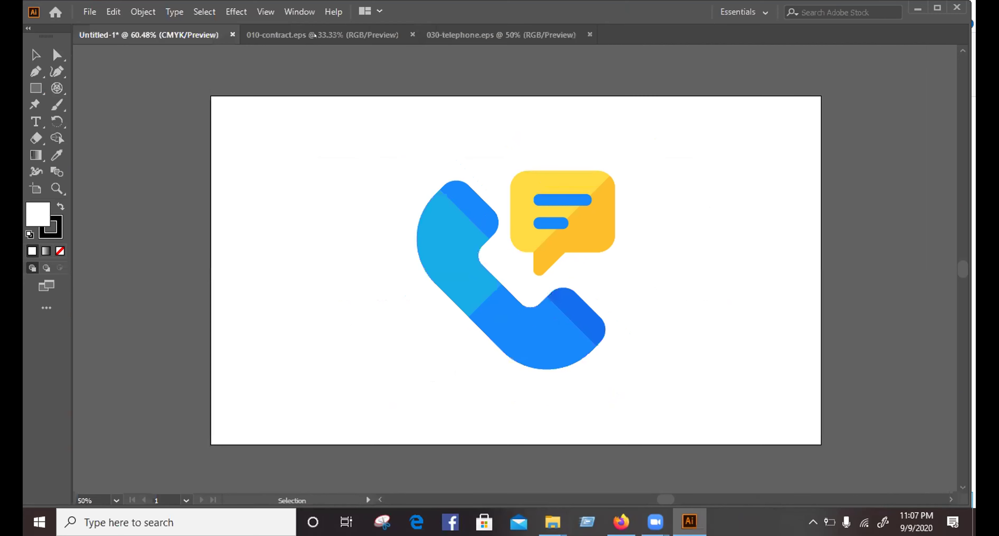
pyautogui.hotkey('ctrl', 'Tab')
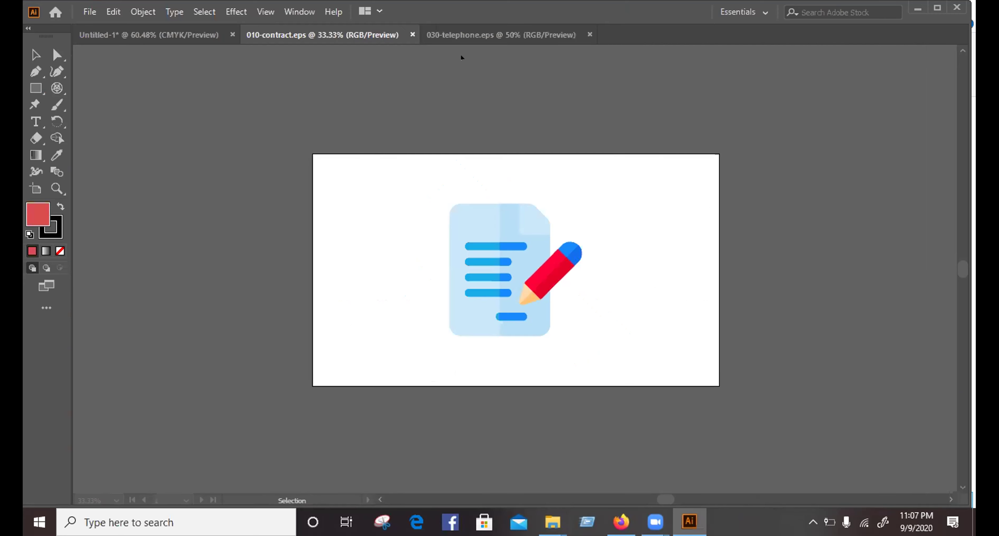
pyautogui.hotkey('ctrl', 'Tab')
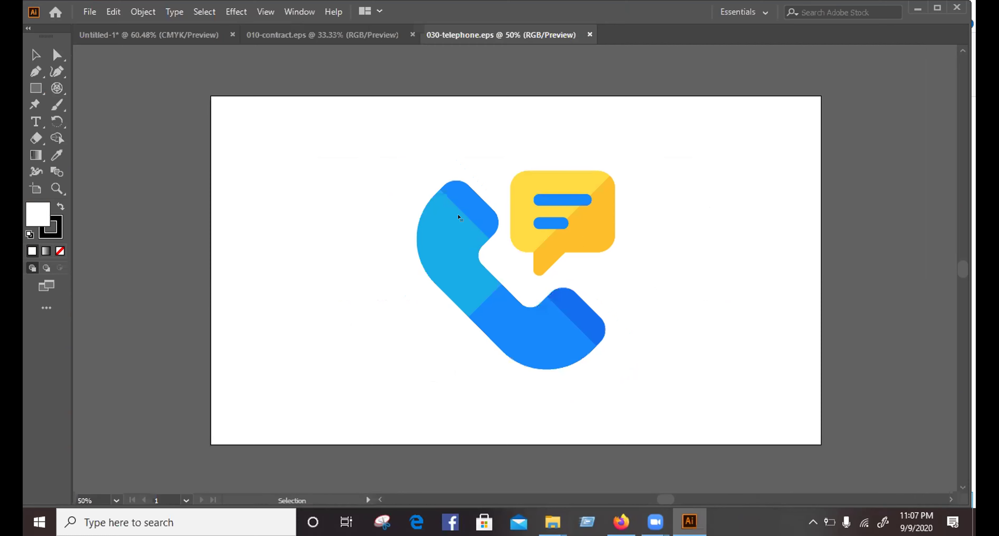
# Move the telephone icon off the artboard onto the empty canvas beyond the artboard's upper-left corner.
pyautogui.click(459, 284)
pyautogui.moveTo(471, 261); pyautogui.dragTo(157, 105)
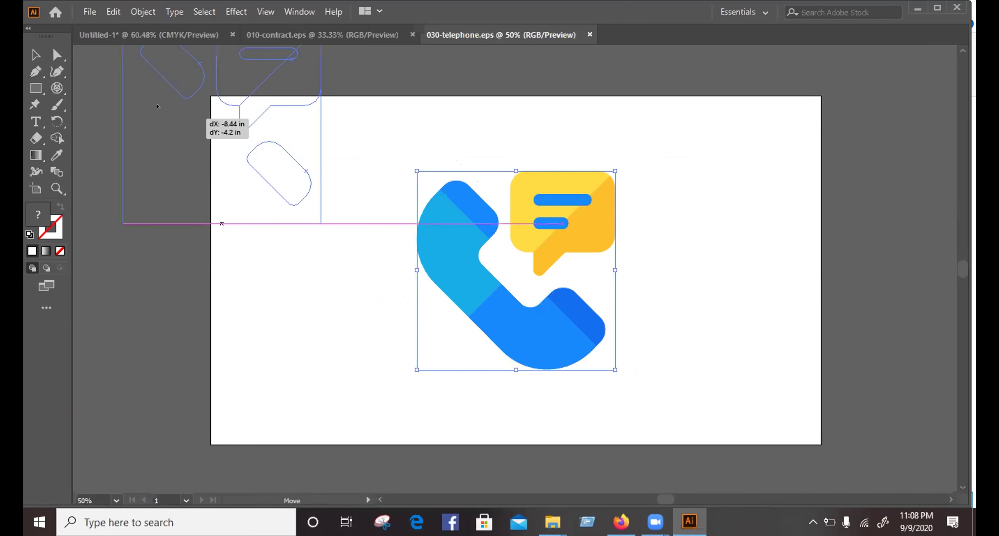
pyautogui.moveTo(306, 182); pyautogui.dragTo(356, 233)
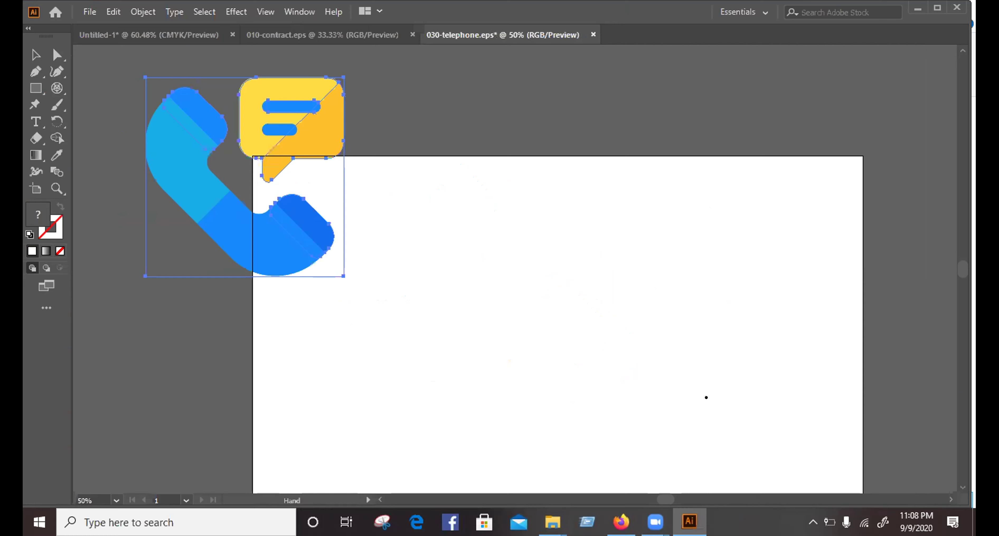
pyautogui.moveTo(208, 167); pyautogui.dragTo(564, 347)
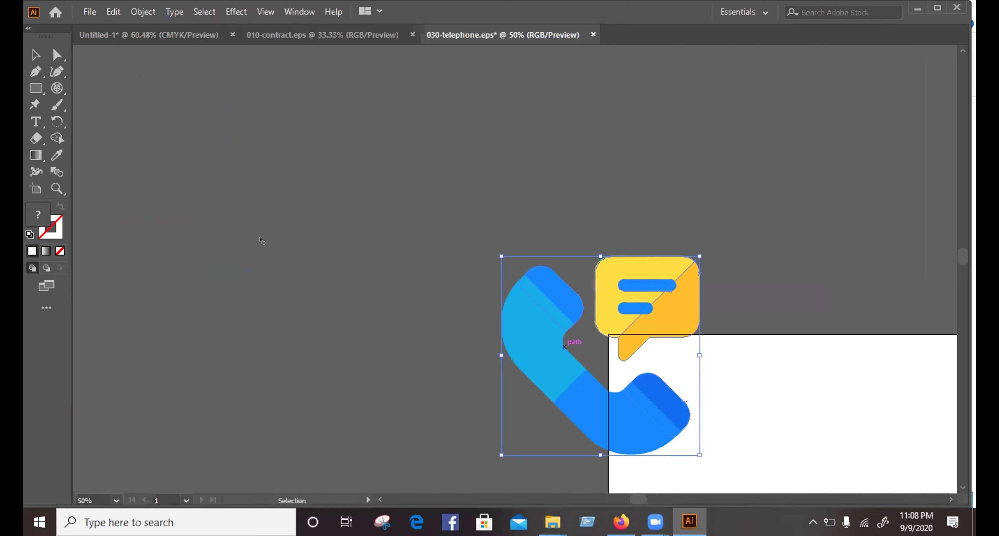
pyautogui.hotkey('ctrl', 'z')
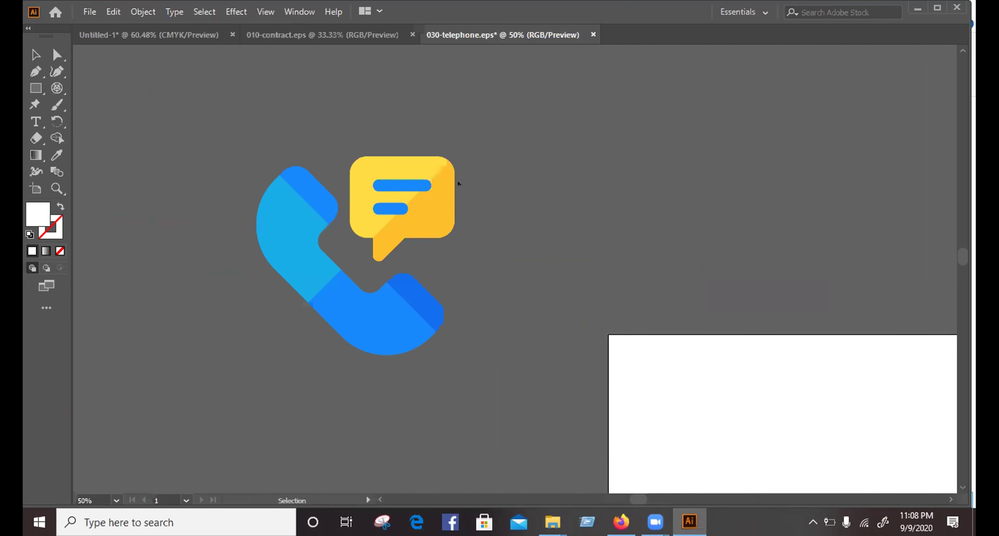
# Ungroup the whole telephone icon and clear the selection.
pyautogui.hotkey('ctrl', 'a')
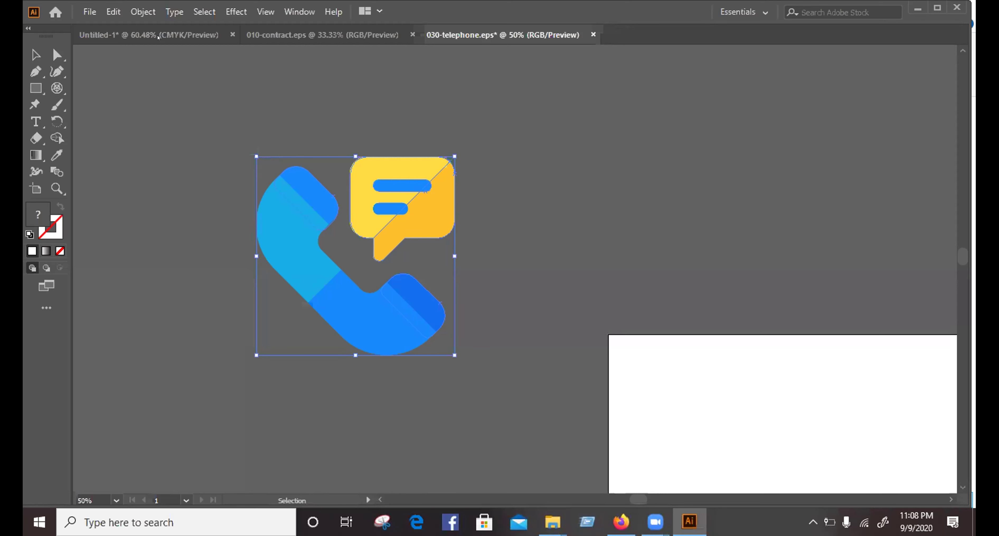
pyautogui.rightClick(358, 190)
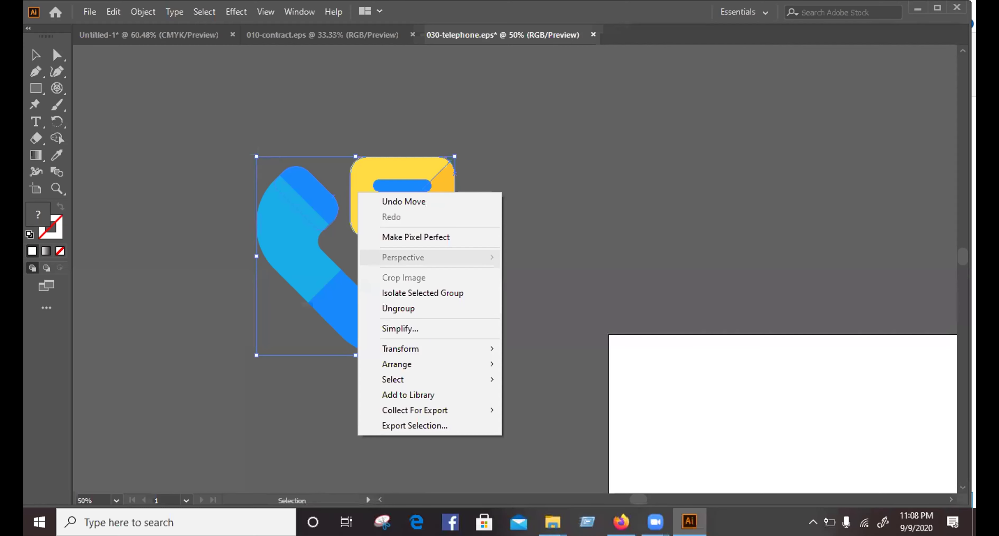
pyautogui.click(440, 307)
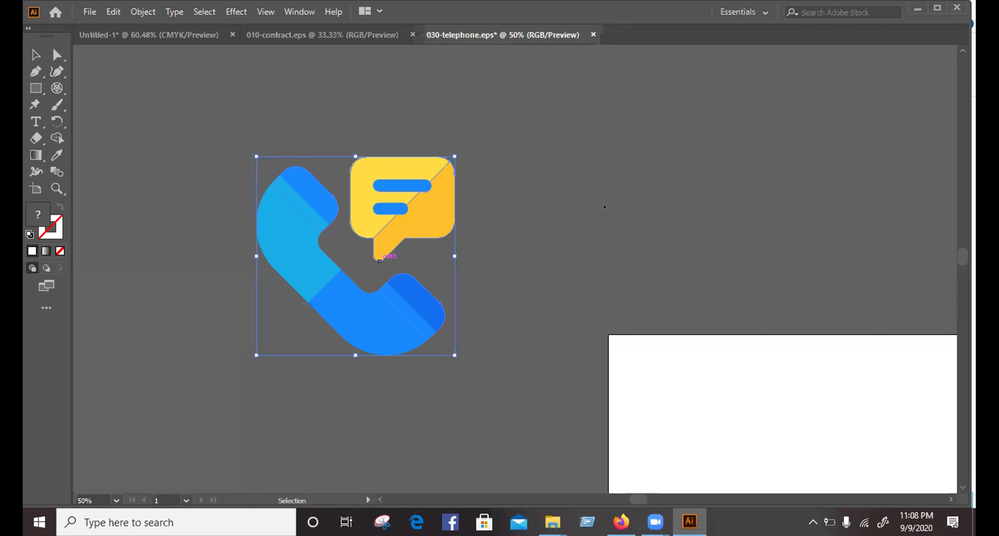
pyautogui.click(617, 174)
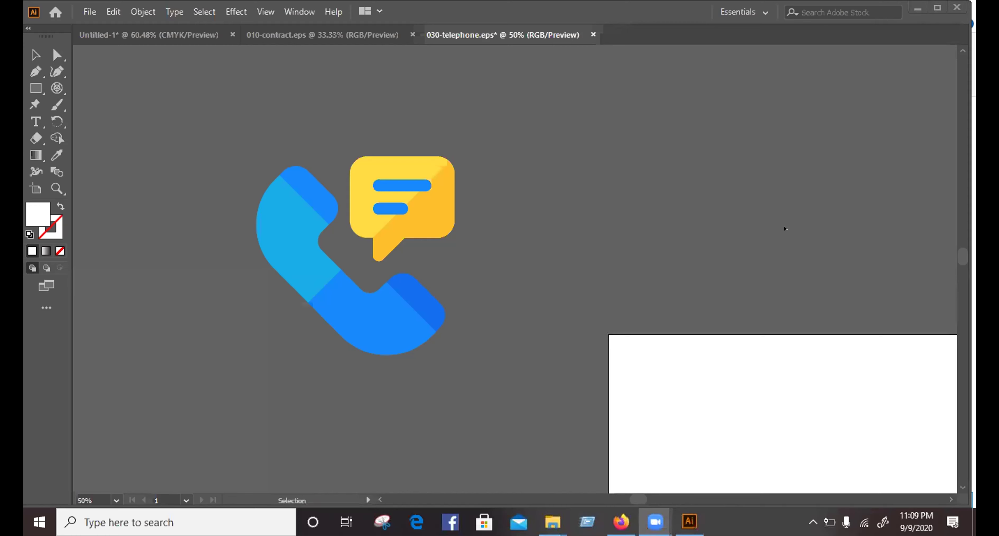
# Select the yellow speech bubble shape, view the commands available for it, and clear the selection.
pyautogui.click(572, 126)
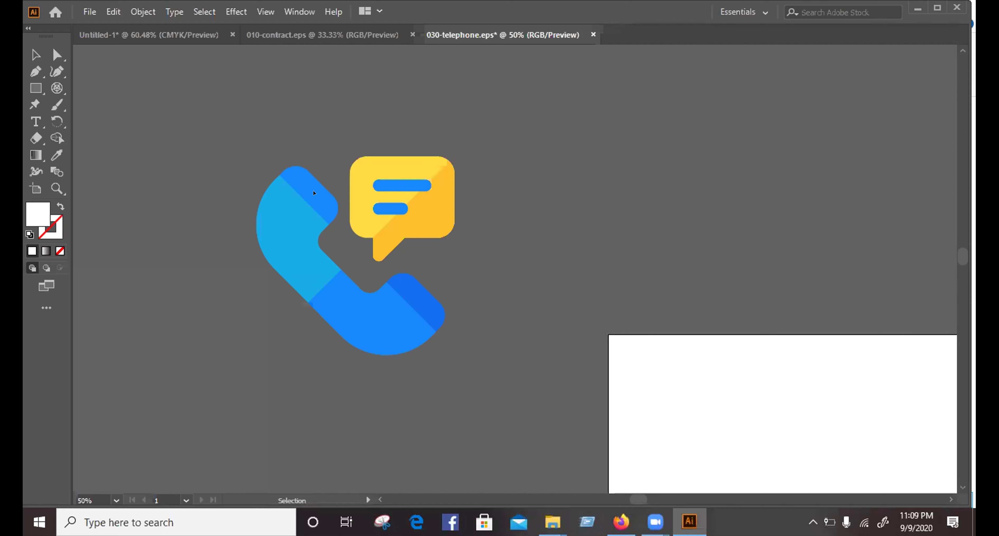
pyautogui.click(394, 181)
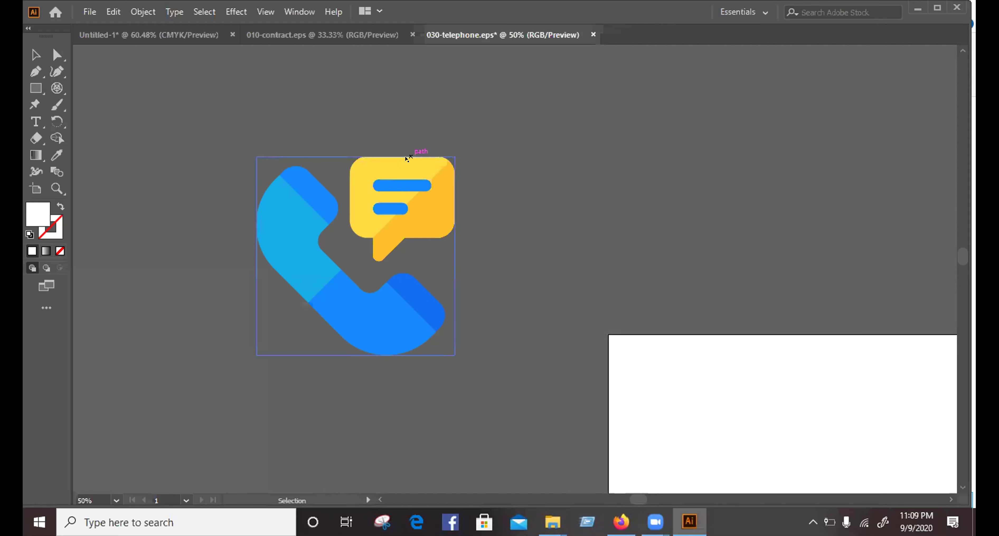
pyautogui.click(407, 158)
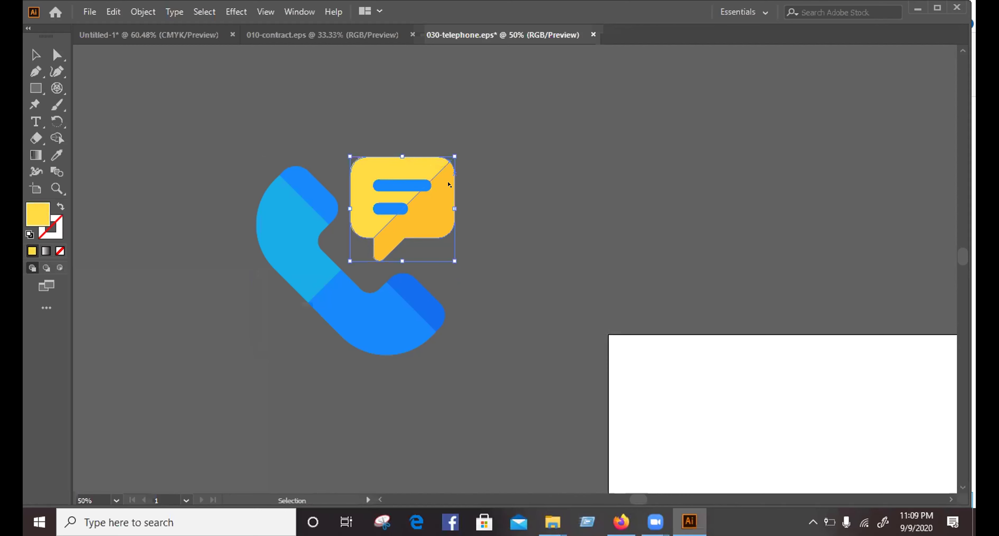
pyautogui.rightClick(483, 304)
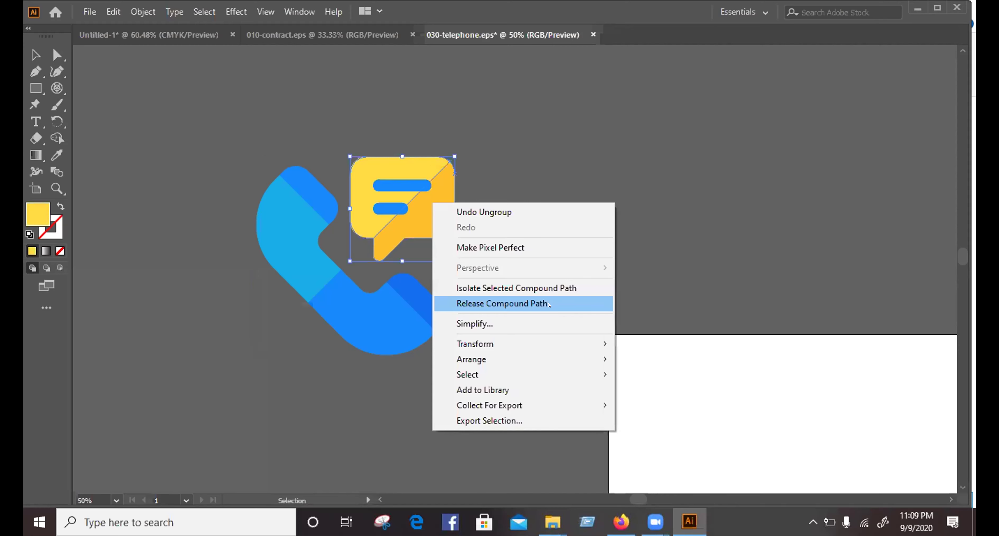
pyautogui.click(540, 169)
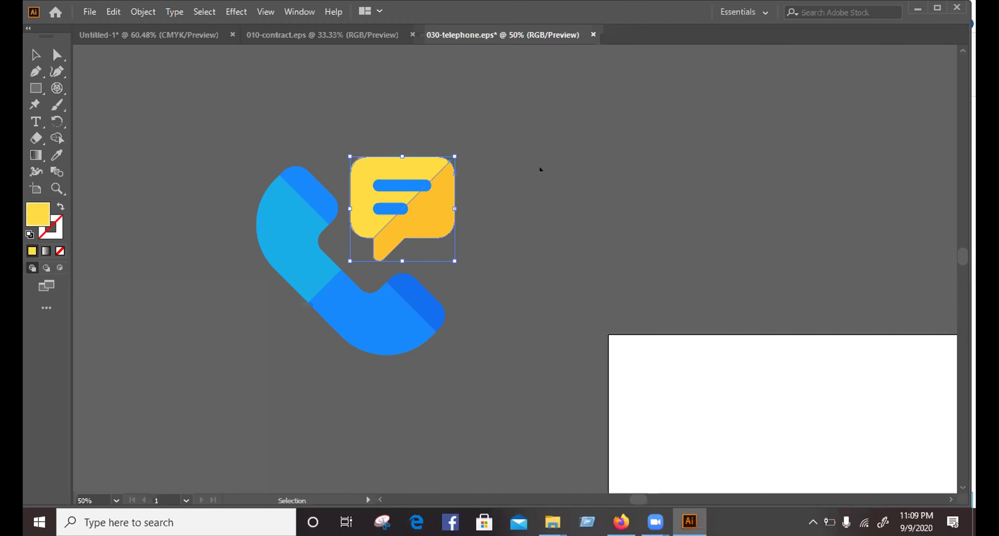
pyautogui.click(540, 169)
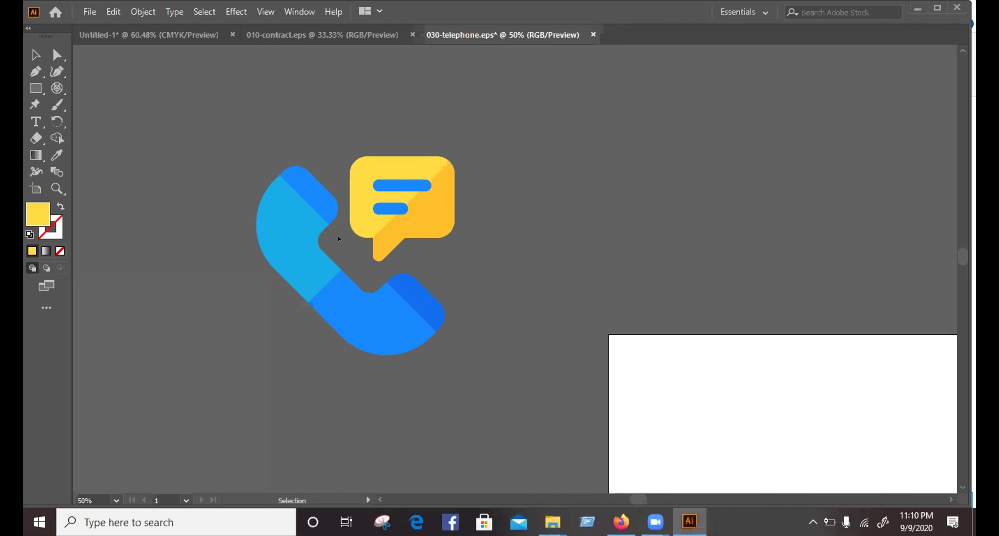
# Select the clipping group around the telephone icon, view the commands available for it, and deselect it.
pyautogui.click(275, 240)
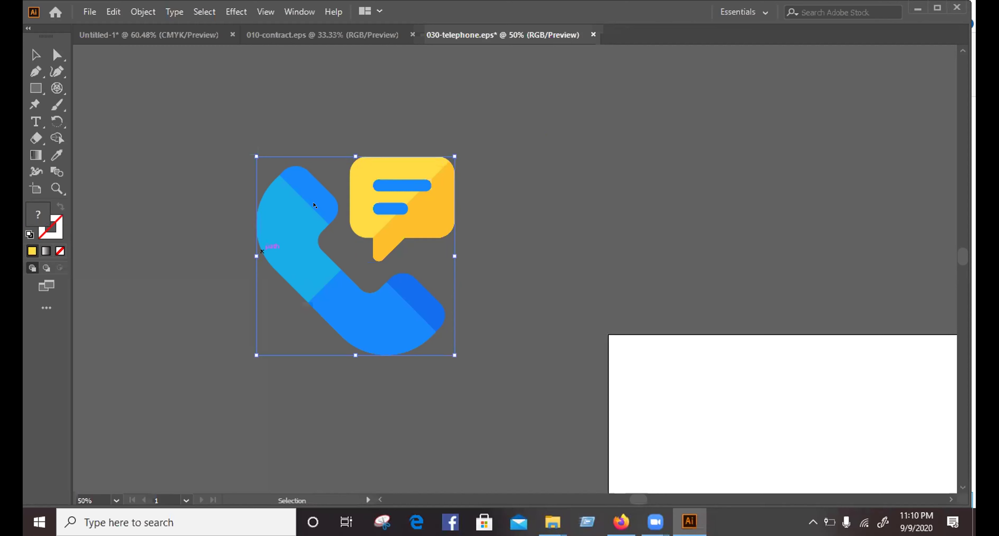
pyautogui.rightClick(351, 316)
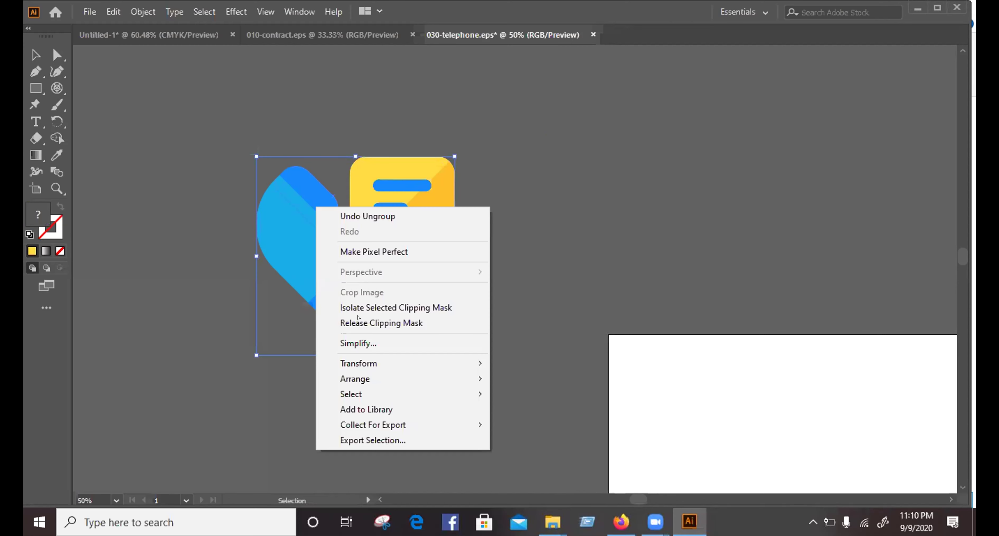
pyautogui.click(570, 240)
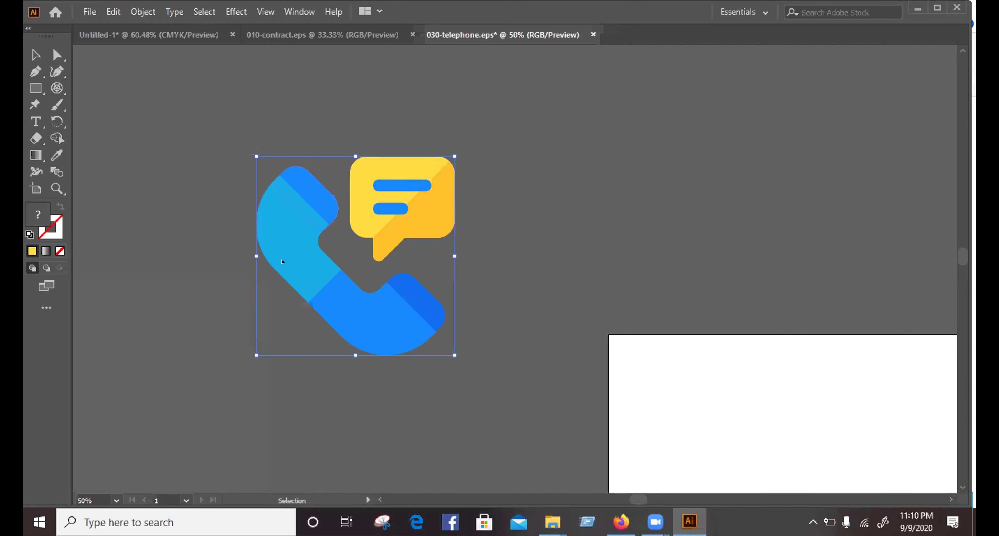
pyautogui.hotkey('ctrl', 'shift', 'a')
# Isolate the telephone icon's clipping group to inspect its contents and return to the full document.
pyautogui.click(281, 239)
pyautogui.click(245, 256)
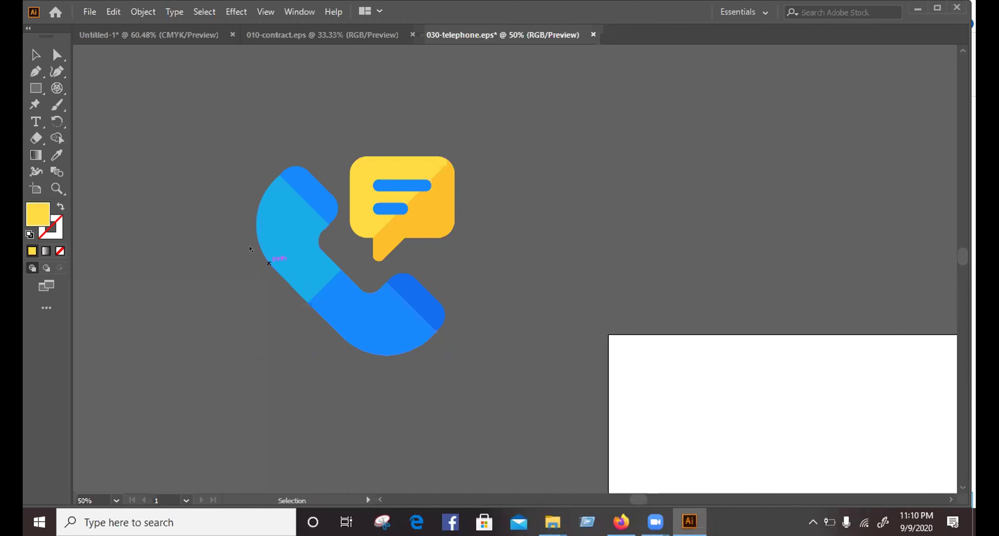
pyautogui.click(261, 259)
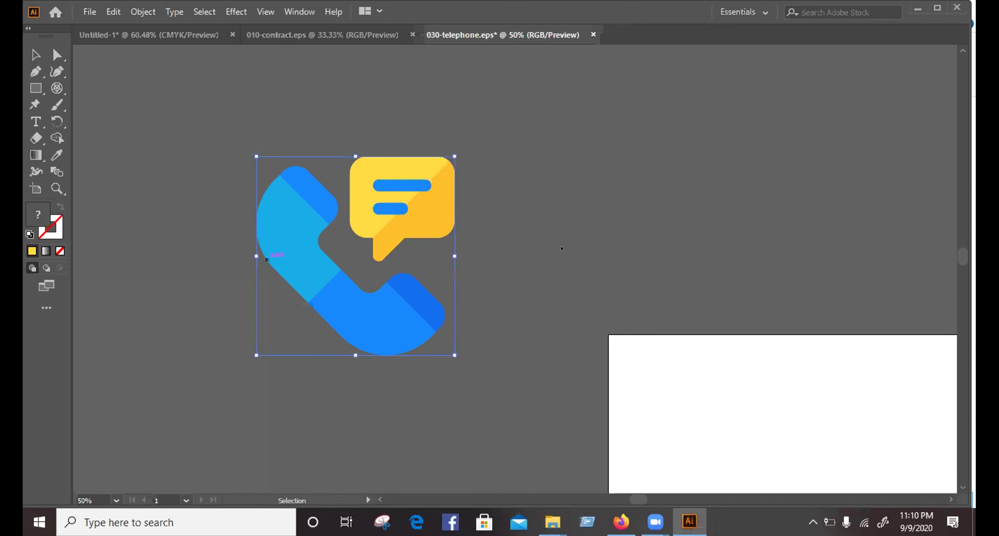
pyautogui.doubleClick(266, 259)
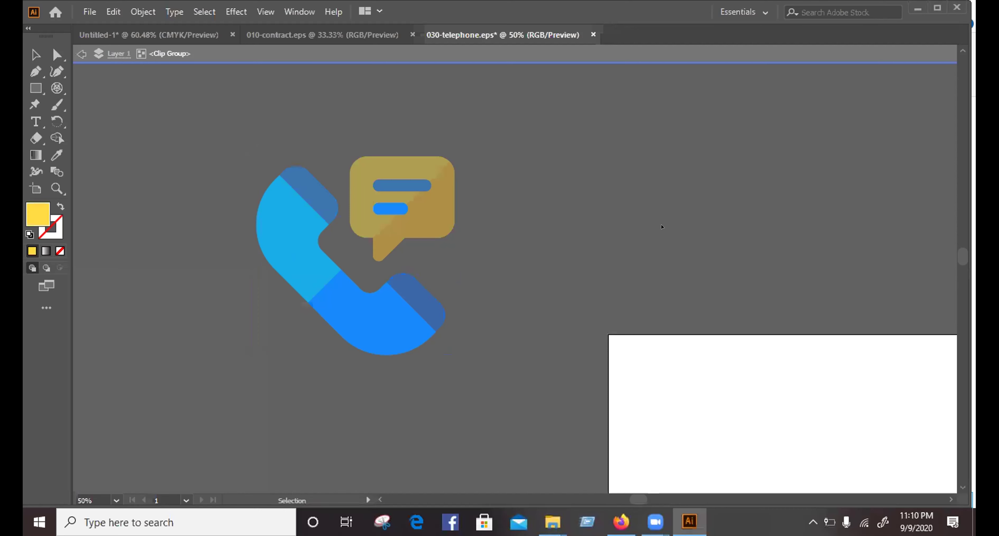
pyautogui.press('Escape')
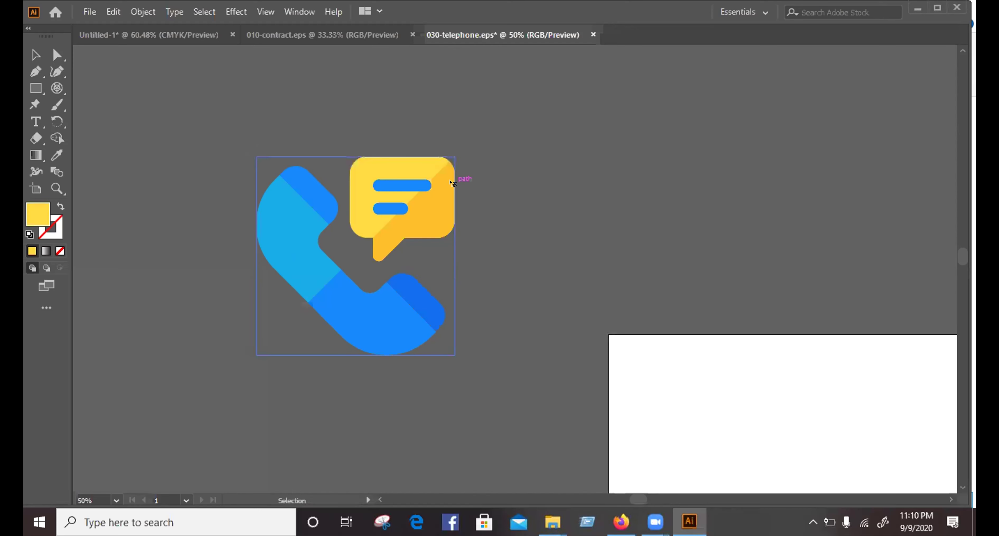
# Select the speech bubble's darker section, the handset's end caps and the clipping group in turn to check which parts are separate.
pyautogui.click(371, 172)
pyautogui.click(450, 183)
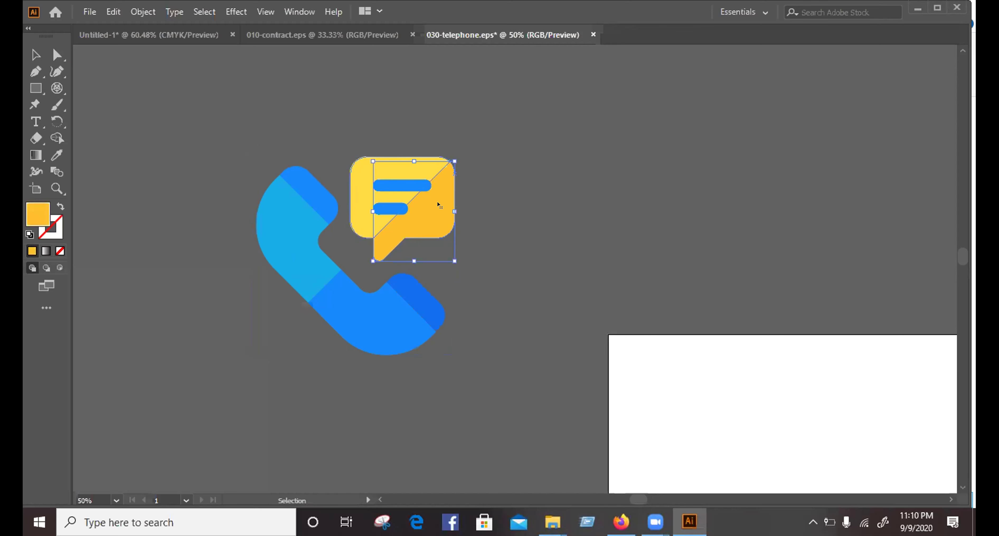
pyautogui.click(430, 186)
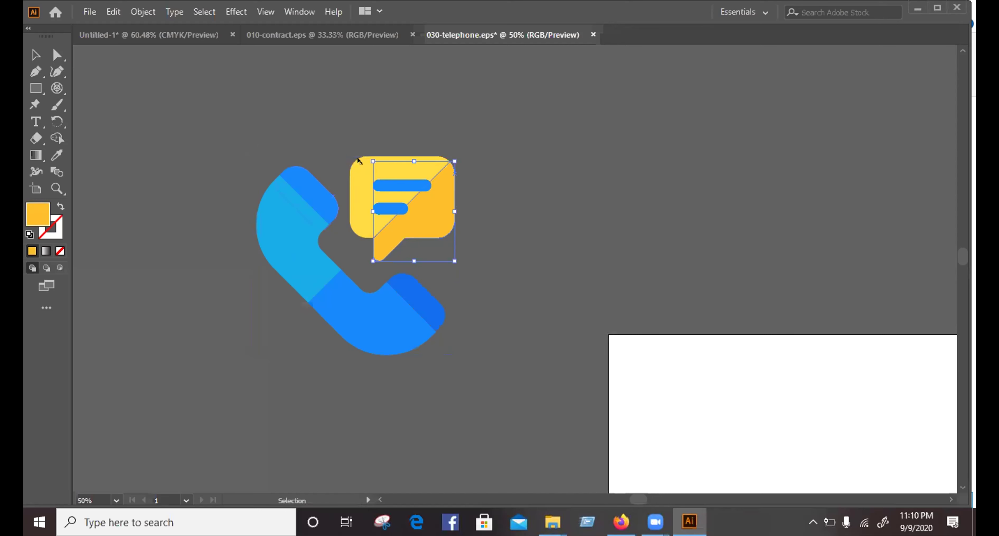
pyautogui.click(450, 194)
pyautogui.hotkey('ctrl', 'a')
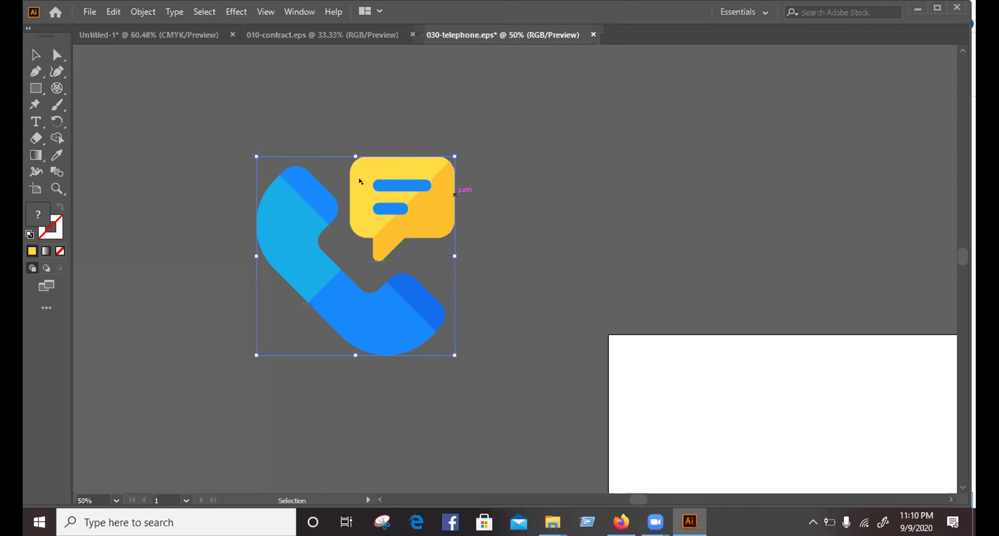
pyautogui.hotkey('ctrl', 'shift', 'a')
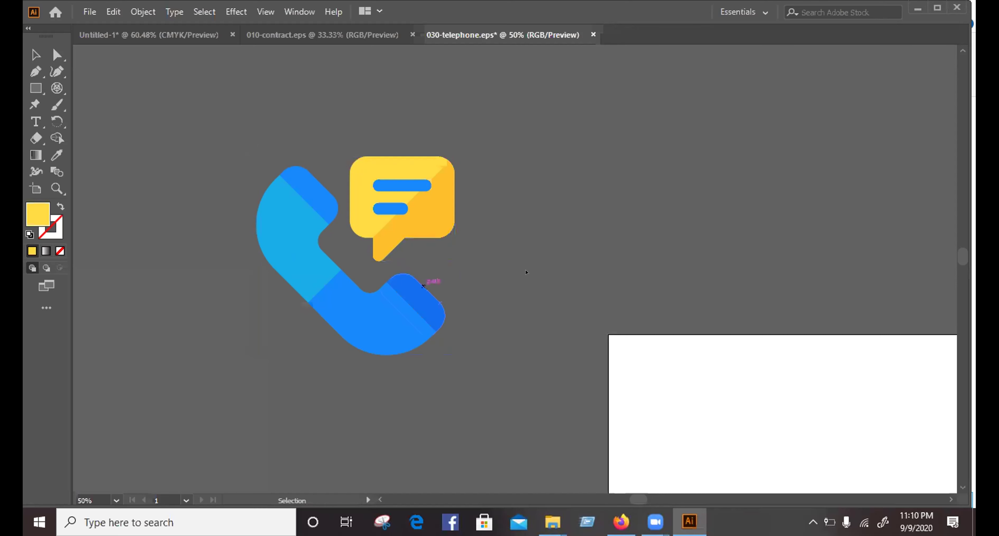
pyautogui.click(416, 304)
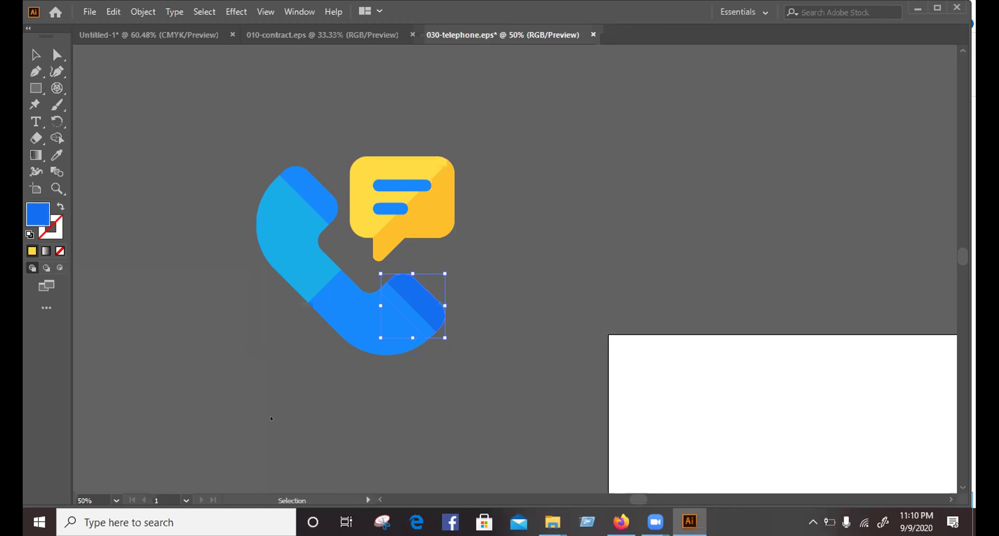
pyautogui.hotkey('ctrl', 'alt', ']')
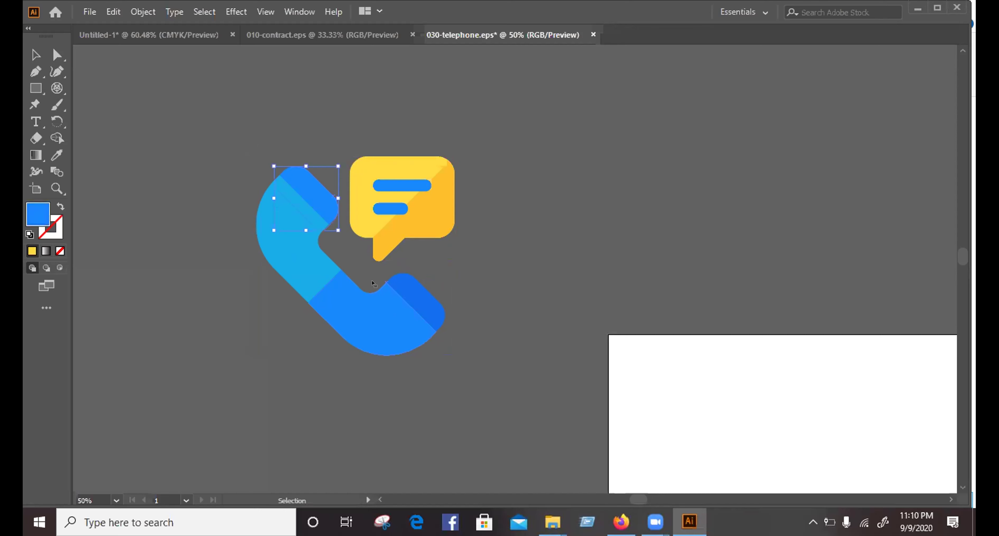
pyautogui.hotkey('ctrl', 'a')
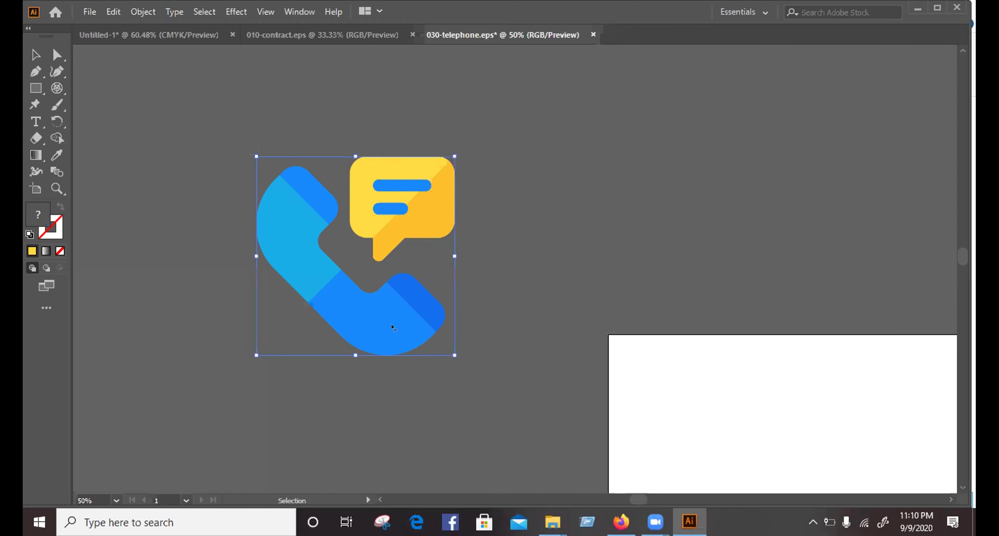
# Release the telephone icon's clipping mask and move the empty clipping rectangle away from the icon onto the blank canvas.
pyautogui.rightClick(438, 180)
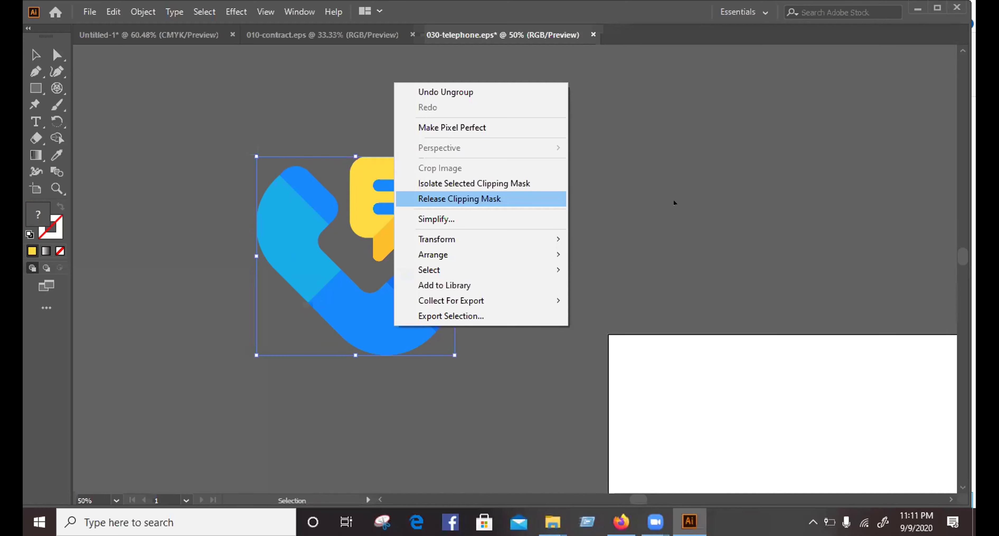
pyautogui.click(650, 195)
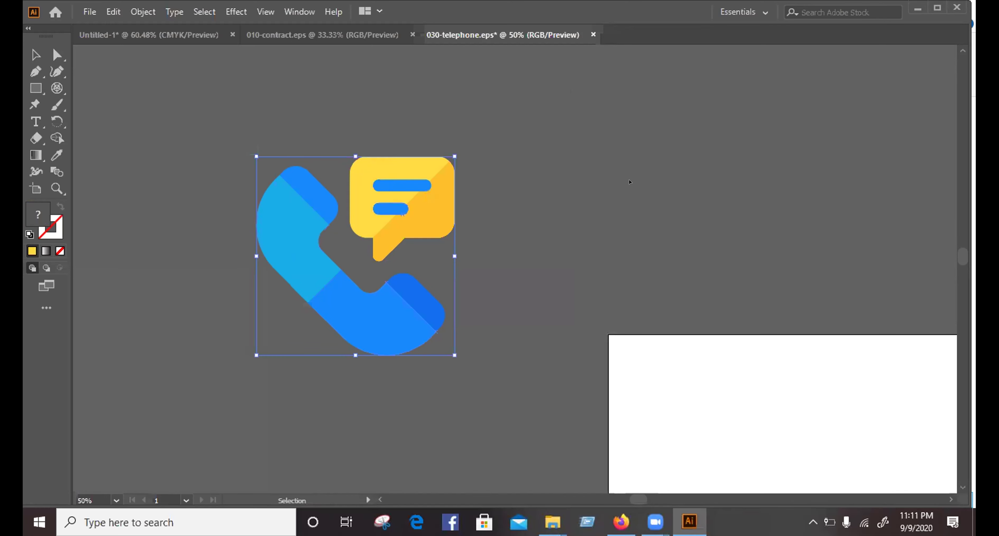
pyautogui.click(440, 261)
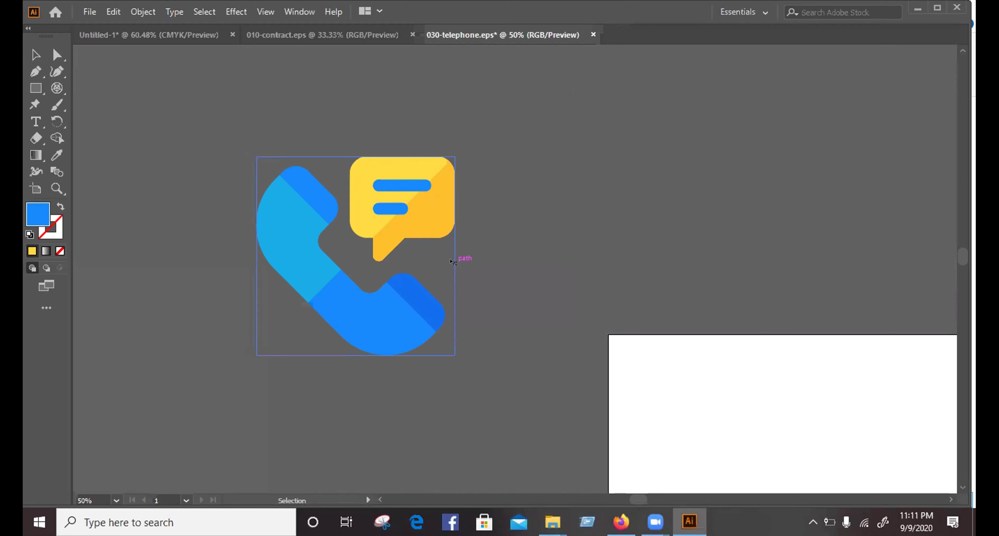
pyautogui.moveTo(452, 261); pyautogui.dragTo(472, 261)
pyautogui.moveTo(561, 250); pyautogui.dragTo(674, 235)
pyautogui.moveTo(772, 169); pyautogui.dragTo(618, 181)
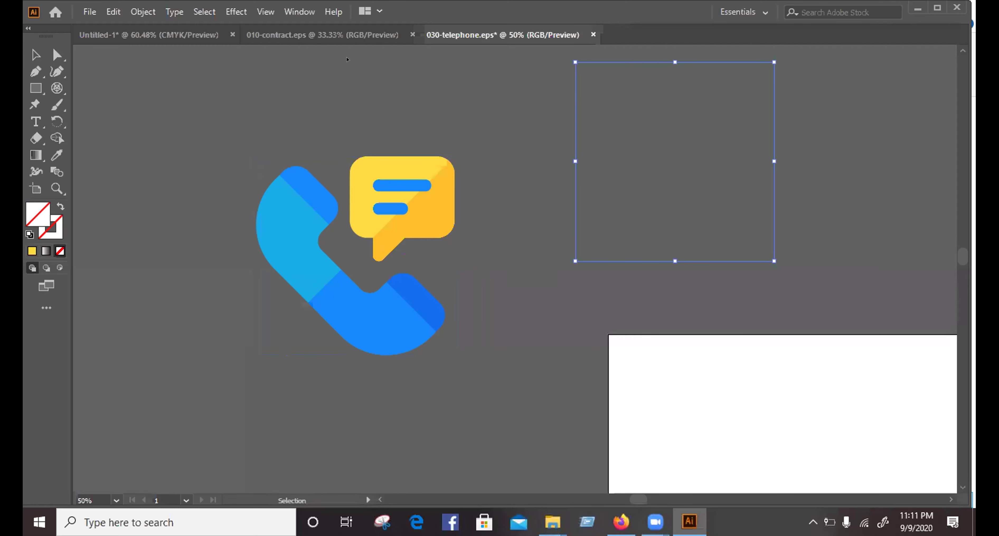
pyautogui.hotkey('ctrl', 'shift', 'a')
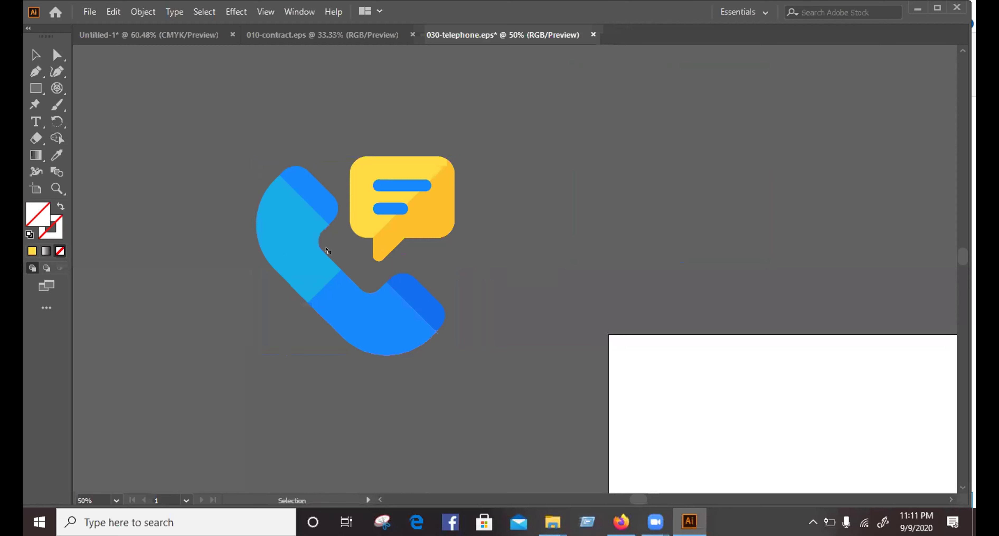
# Select the handset's body sections and end caps one by one to check that each can be picked individually.
pyautogui.click(316, 250)
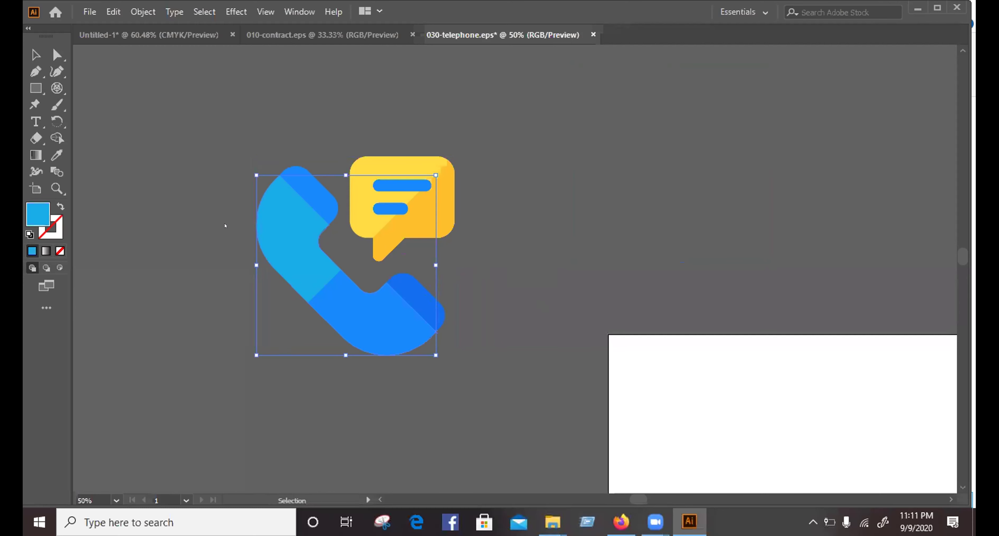
pyautogui.rightClick(295, 239)
pyautogui.click(224, 228)
pyautogui.click(224, 228)
pyautogui.click(351, 306)
pyautogui.click(425, 305)
pyautogui.click(315, 195)
pyautogui.click(280, 251)
pyautogui.click(316, 80)
# Fill the handset's light blue upper section with bright green 1ae240 and clear the selection.
pyautogui.click(293, 238)
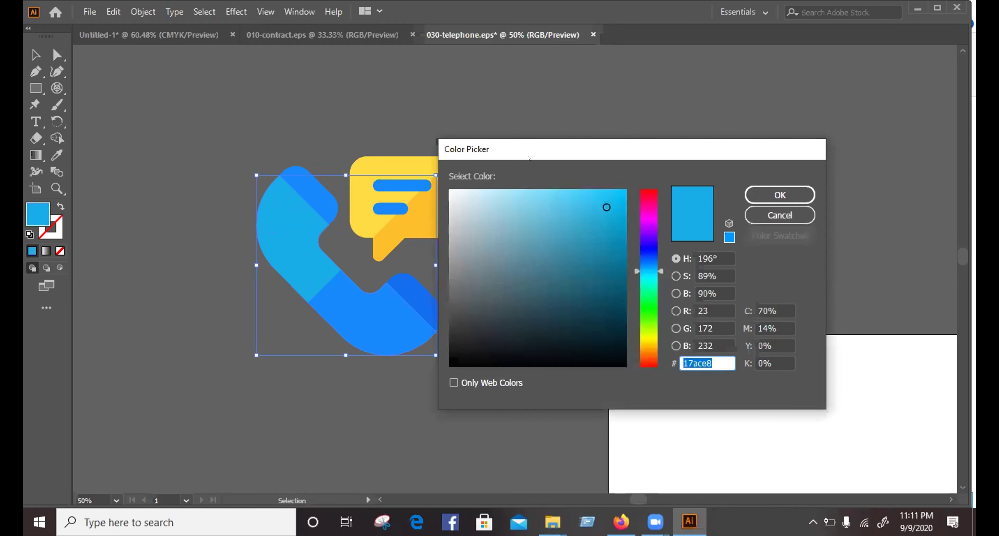
pyautogui.moveTo(736, 149); pyautogui.dragTo(886, 69)
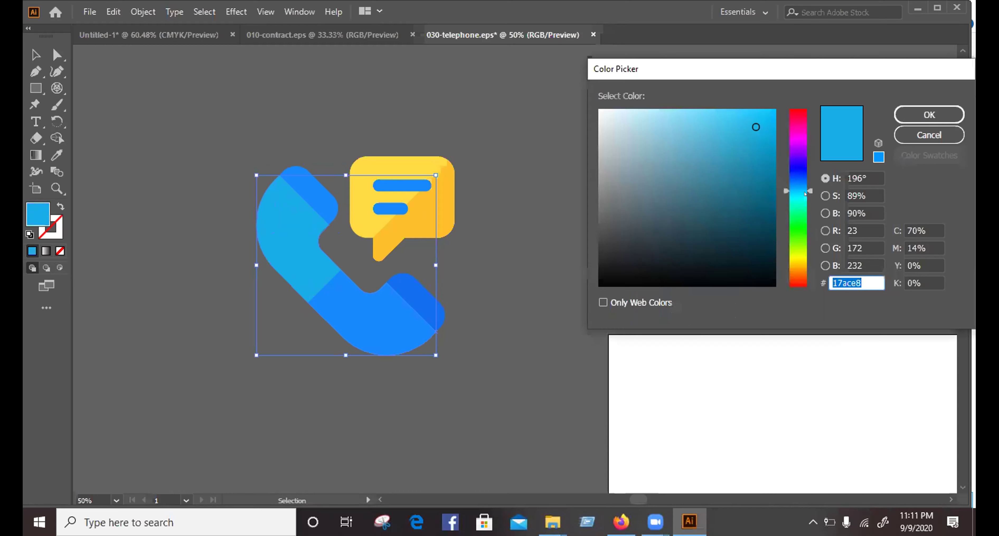
pyautogui.click(805, 194)
pyautogui.moveTo(798, 194); pyautogui.dragTo(797, 222)
pyautogui.moveTo(754, 127); pyautogui.dragTo(755, 129)
pyautogui.click(755, 129)
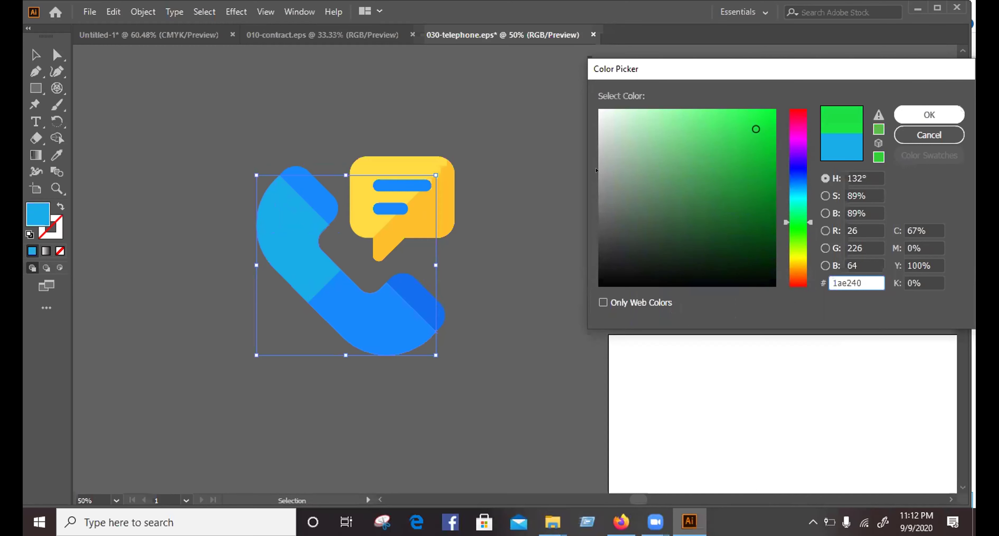
pyautogui.press('Escape')
pyautogui.hotkey('ctrl', 'shift', 'a')
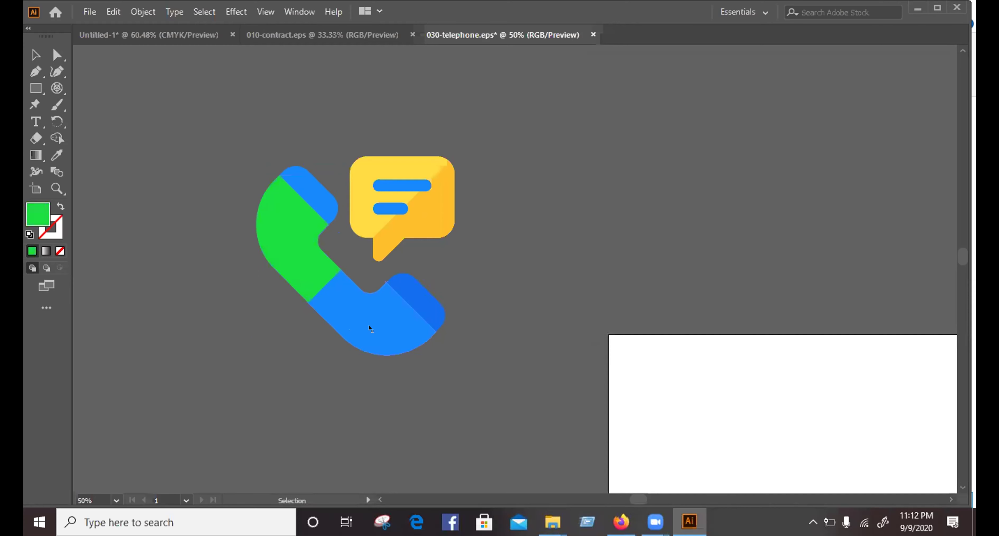
# Fill the blue lower section of the handset with the slightly darker green 27d11e.
pyautogui.click(371, 329)
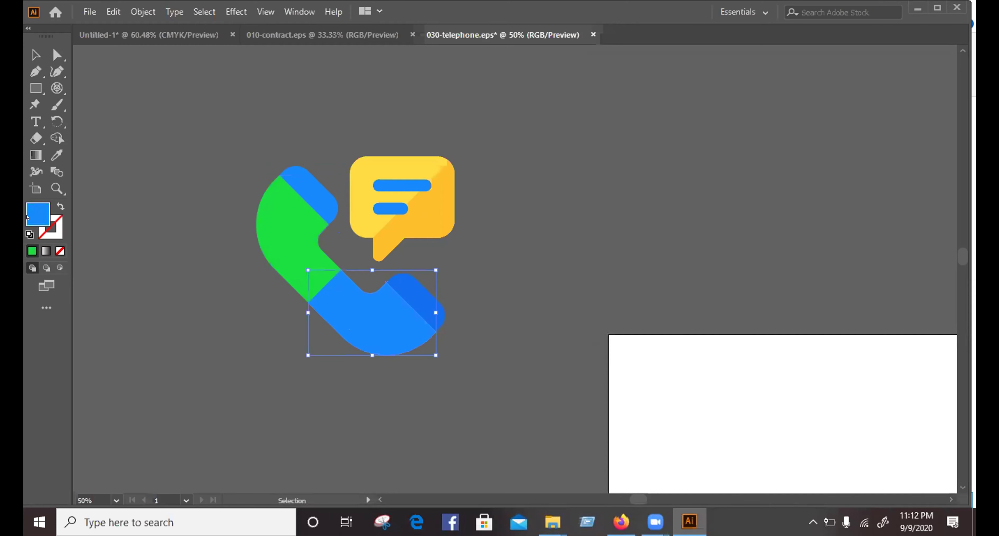
pyautogui.moveTo(804, 218); pyautogui.dragTo(798, 225)
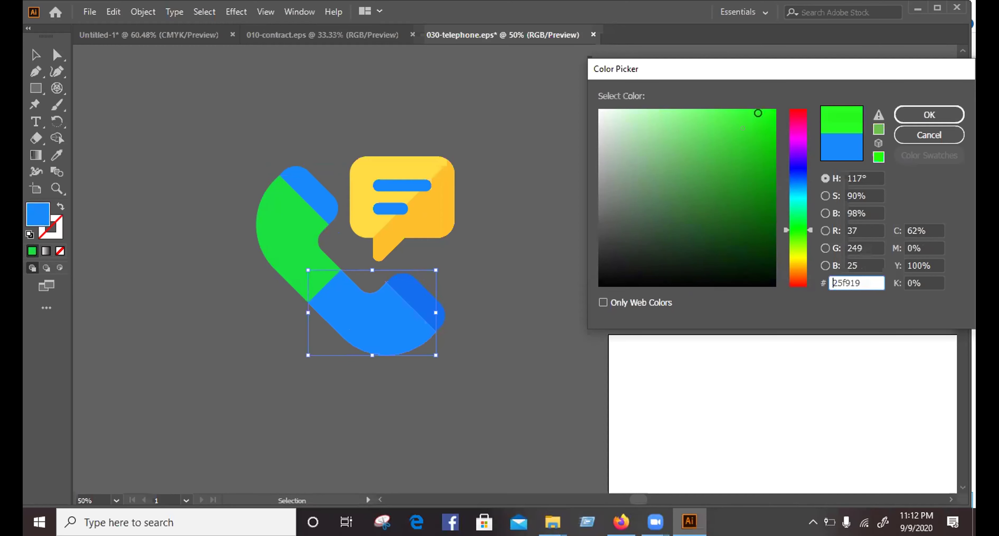
pyautogui.moveTo(743, 128); pyautogui.dragTo(742, 138)
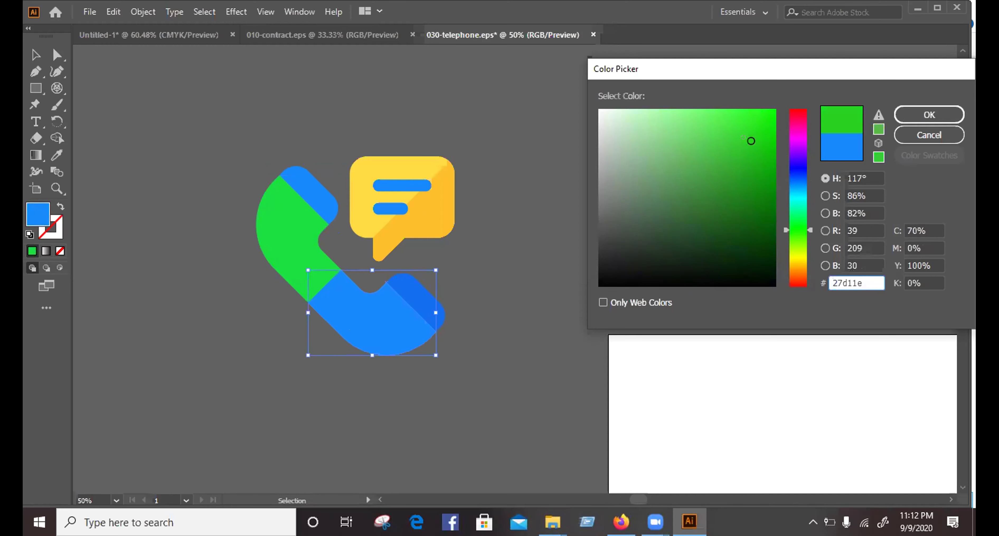
pyautogui.click(917, 115)
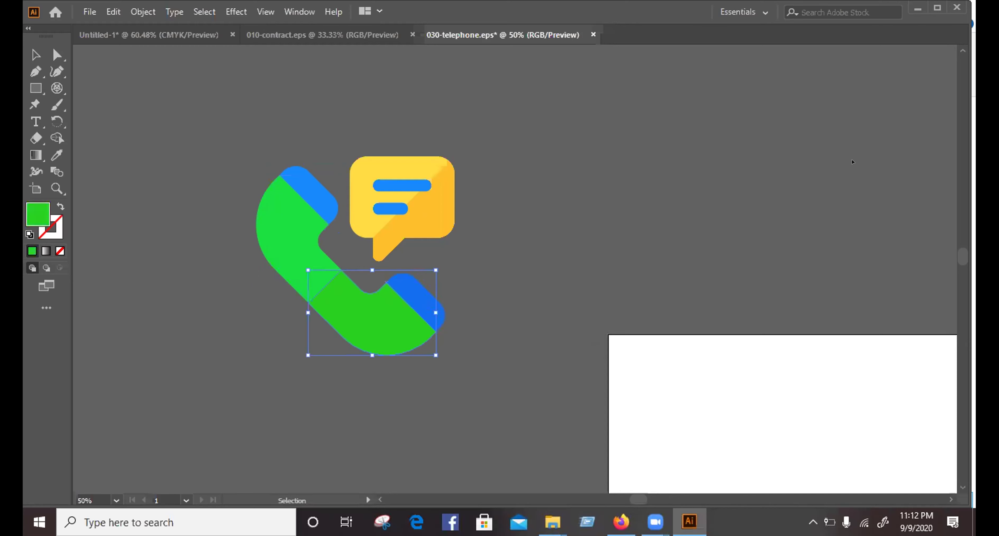
# Fill the handset's blue lower end cap with the muted green 37d14d.
pyautogui.click(458, 306)
pyautogui.click(437, 306)
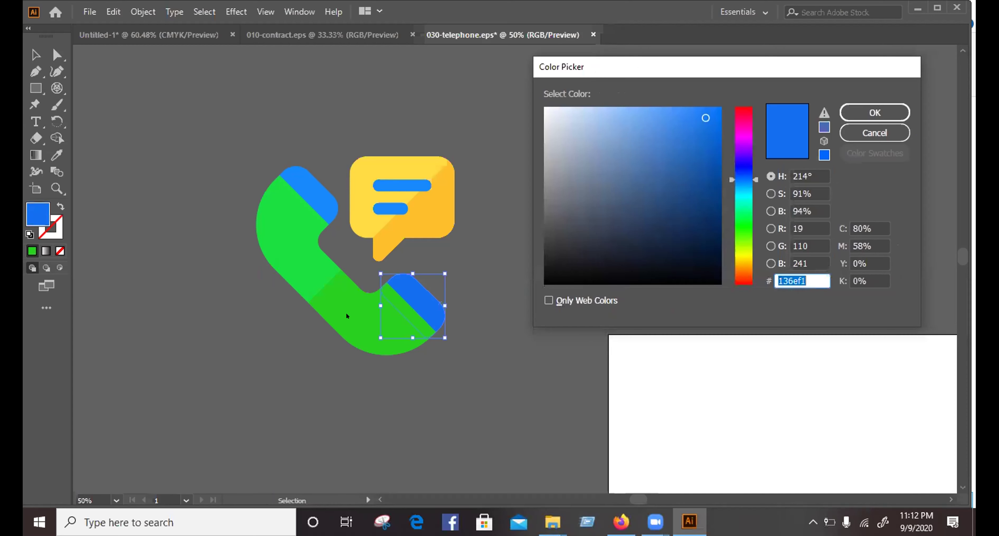
pyautogui.click(750, 215)
pyautogui.click(751, 229)
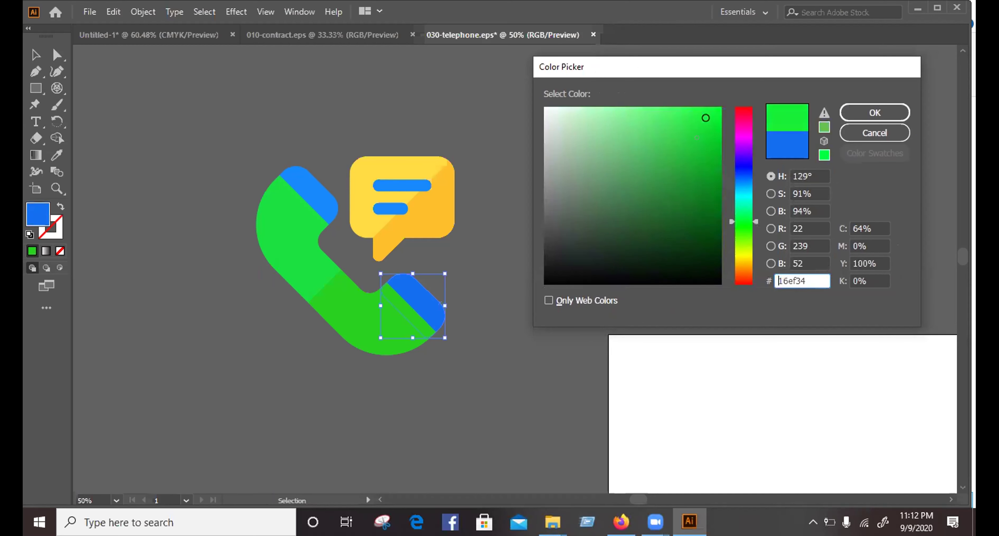
pyautogui.click(678, 151)
pyautogui.click(674, 138)
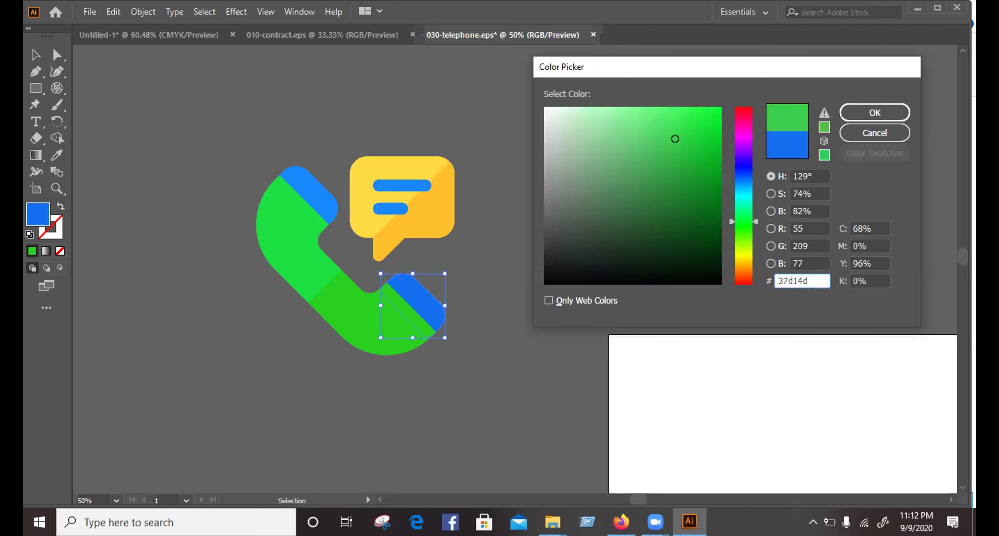
pyautogui.click(840, 113)
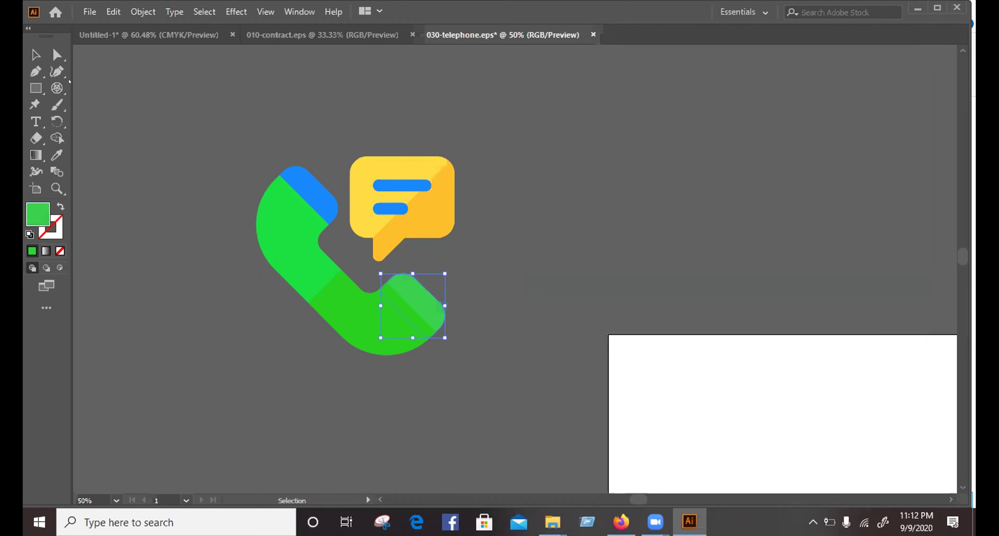
# Recolor the lower end cap with the bright green sampled from the handset's upper body using the Eyedropper, and clear the selection.
pyautogui.click(57, 156)
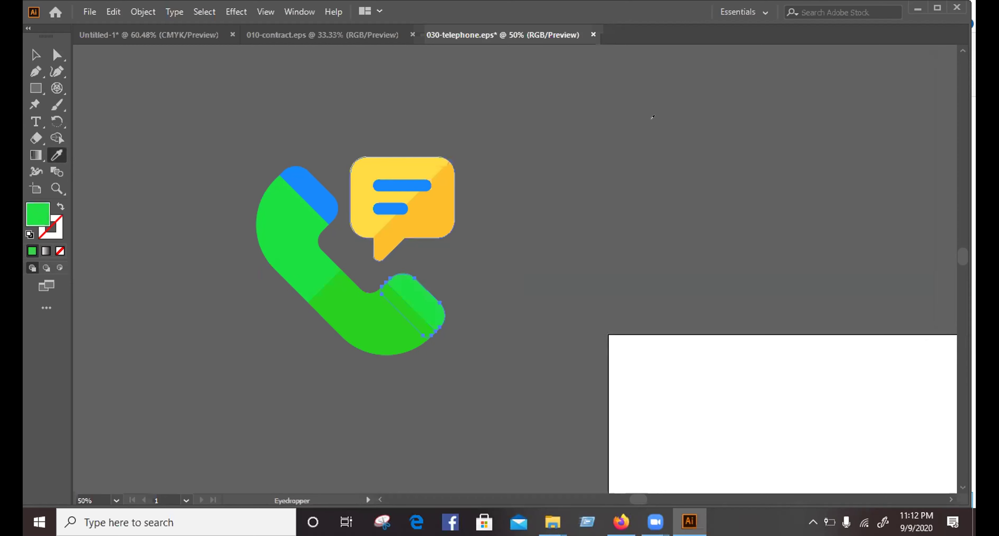
pyautogui.click(362, 170)
pyautogui.click(694, 408)
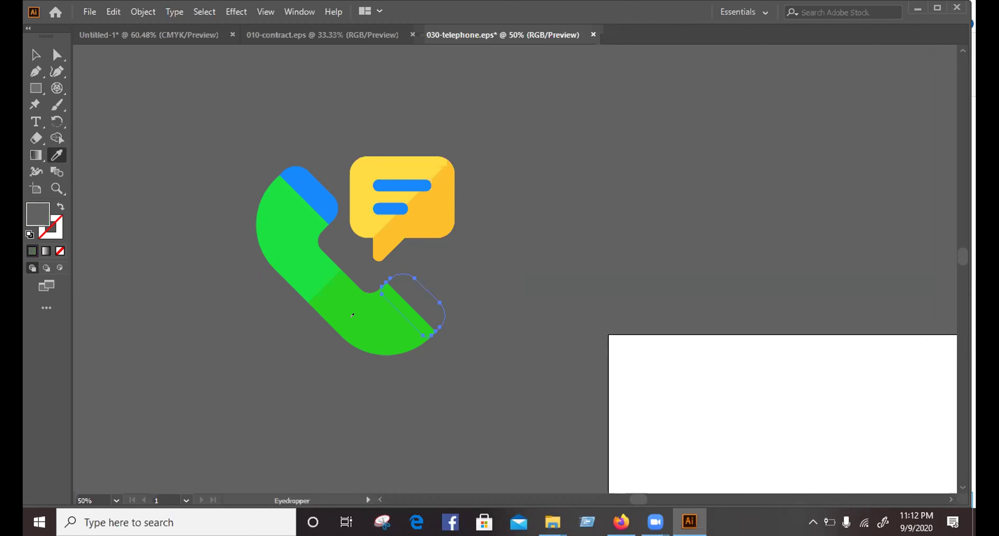
pyautogui.click(351, 306)
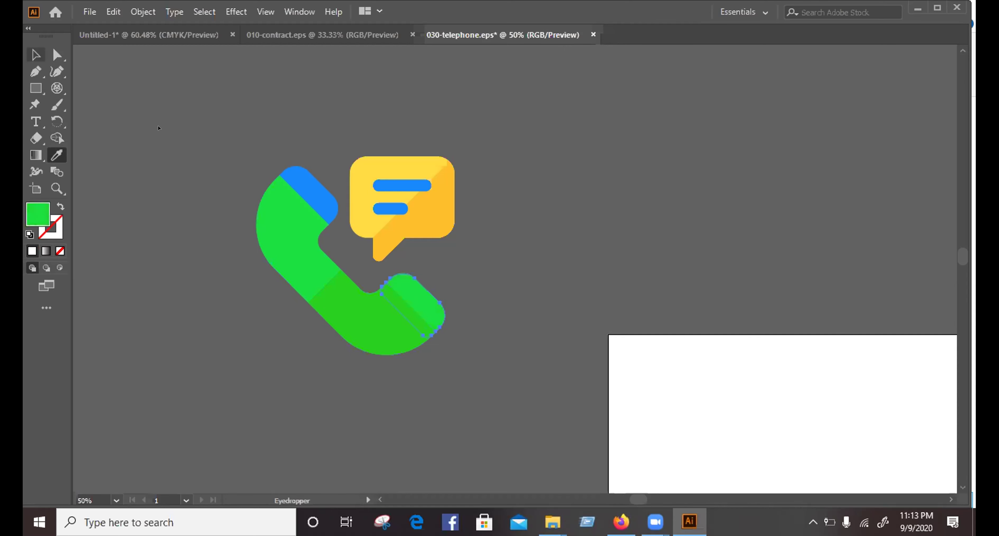
pyautogui.press('v')
pyautogui.hotkey('ctrl', 'shift', 'a')
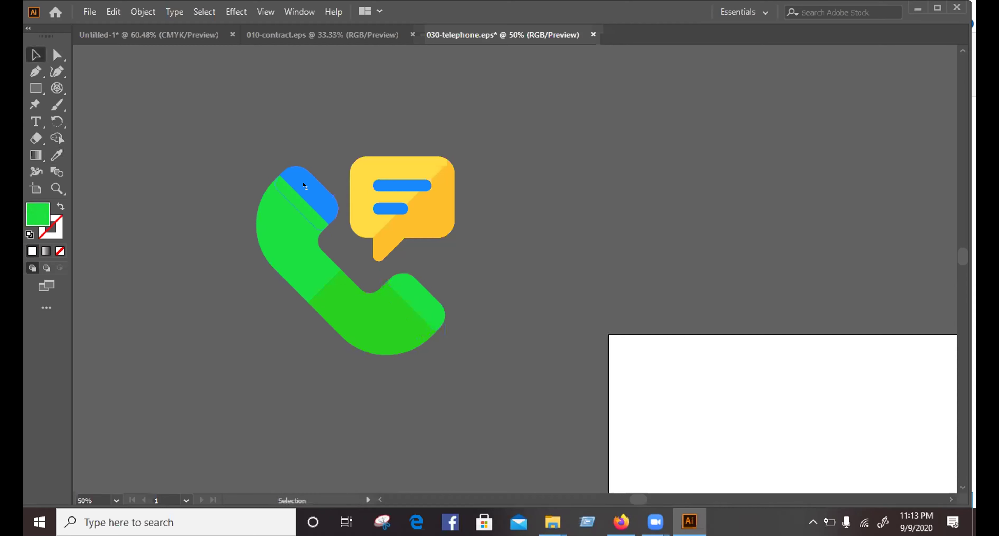
# Recolor the blue upper end cap with the darker green sampled from the handset's lower body, and clear the selection.
pyautogui.click(303, 185)
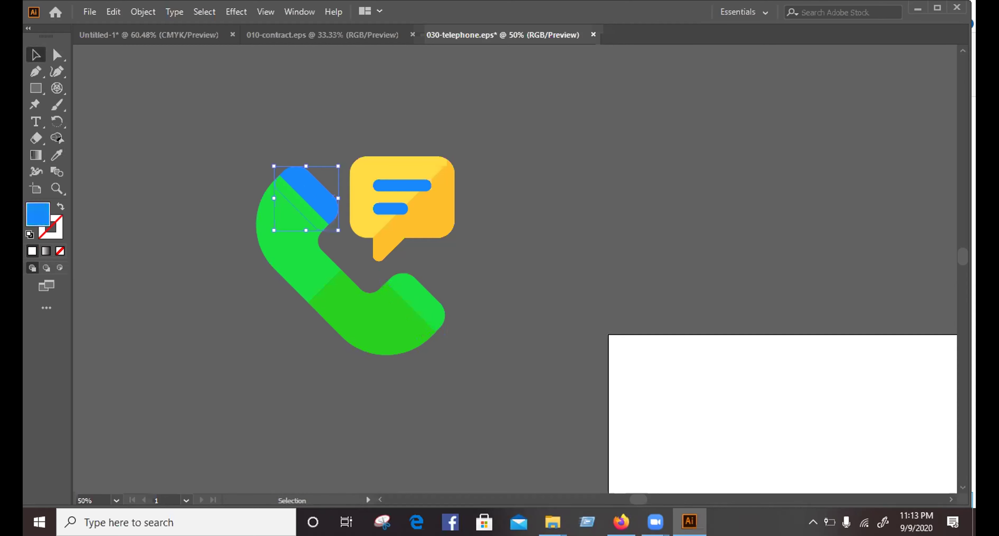
pyautogui.click(57, 155)
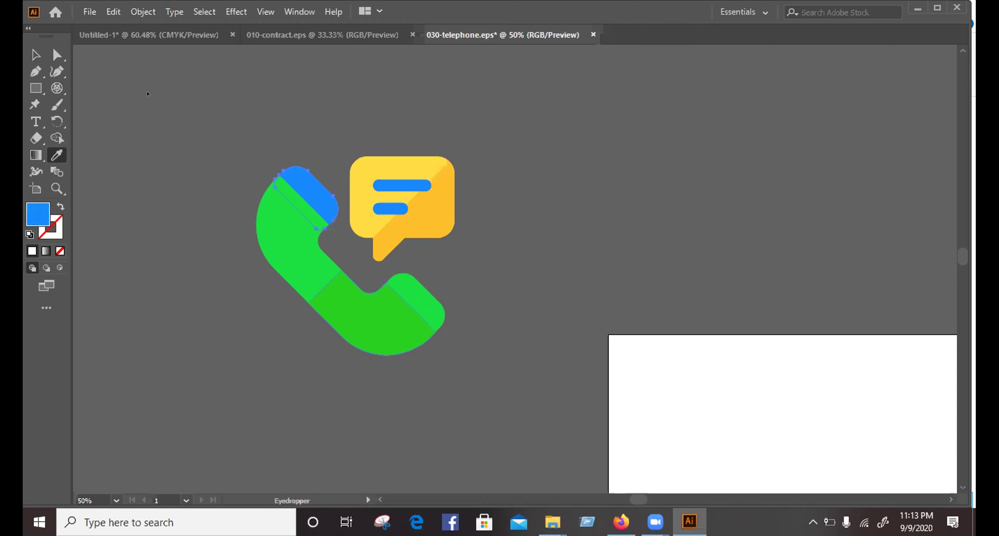
pyautogui.click(368, 318)
pyautogui.press('v')
pyautogui.click(191, 430)
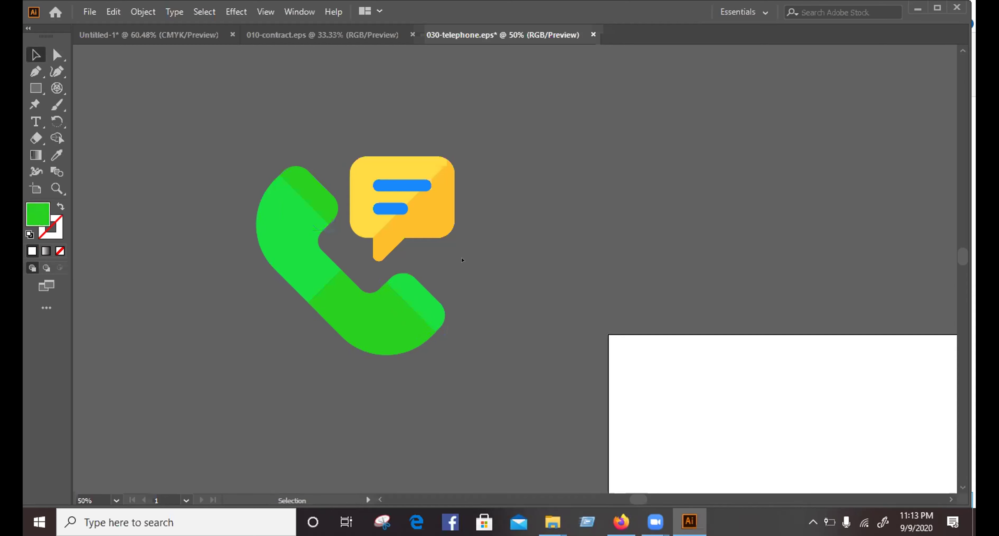
# Recolor the longer blue text line in the speech bubble with the bright green sampled from the handset's upper body.
pyautogui.click(402, 186)
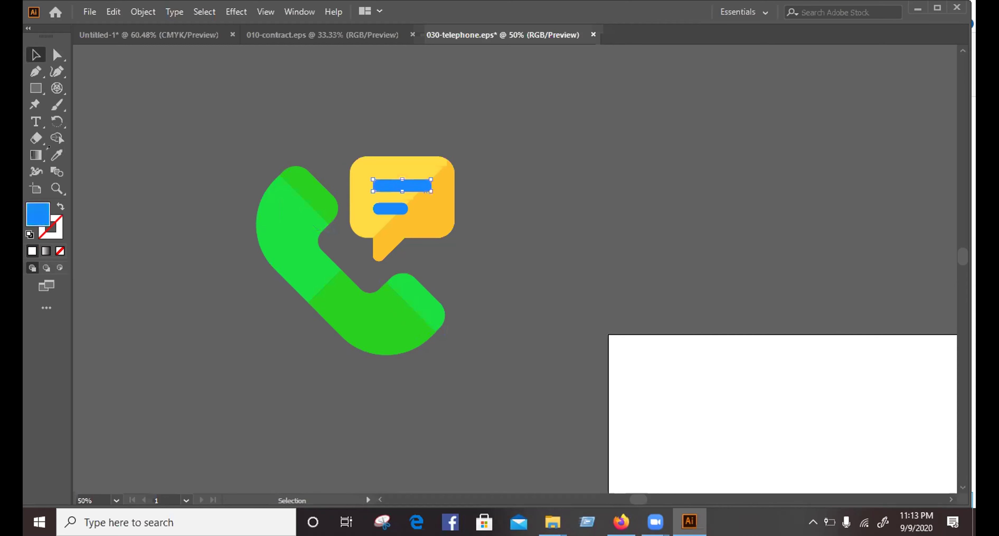
pyautogui.click(56, 155)
pyautogui.click(283, 195)
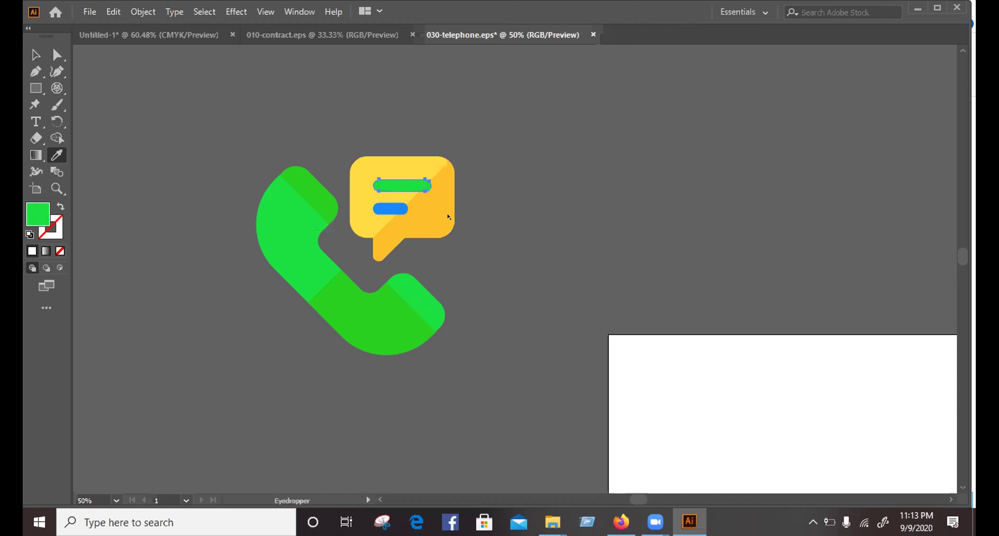
pyautogui.press('v')
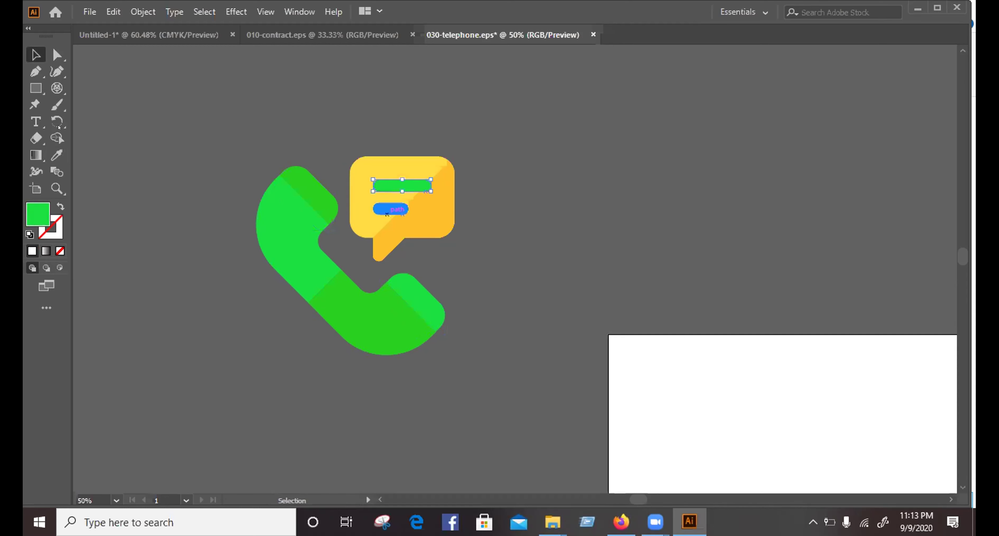
# Recolor the shorter blue text line in the speech bubble with the darker green sampled from the upper end cap, and clear the selection.
pyautogui.click(390, 210)
pyautogui.click(57, 171)
pyautogui.press('i')
pyautogui.click(325, 225)
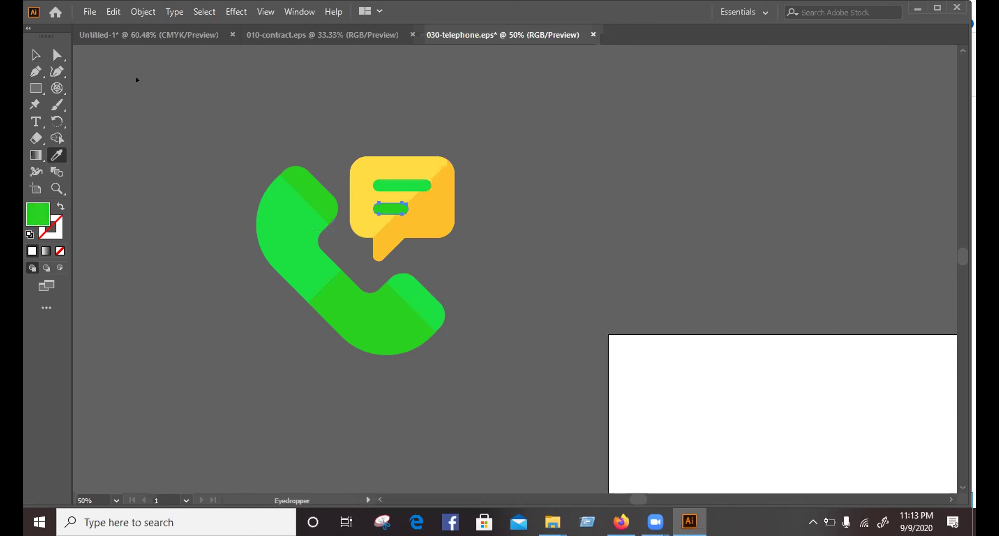
pyautogui.press('v')
pyautogui.hotkey('ctrl', 'shift', 'a')
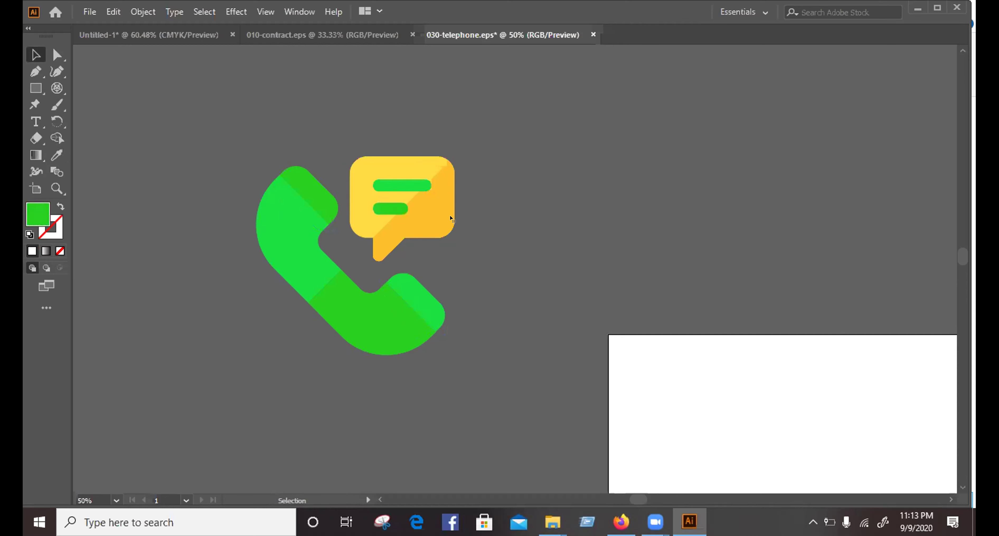
# Fill the speech bubble's darker orange-yellow section with yellow-green ccf92b.
pyautogui.hotkey('ctrl', 'z')
pyautogui.hotkey('ctrl', 'shift', 'a')
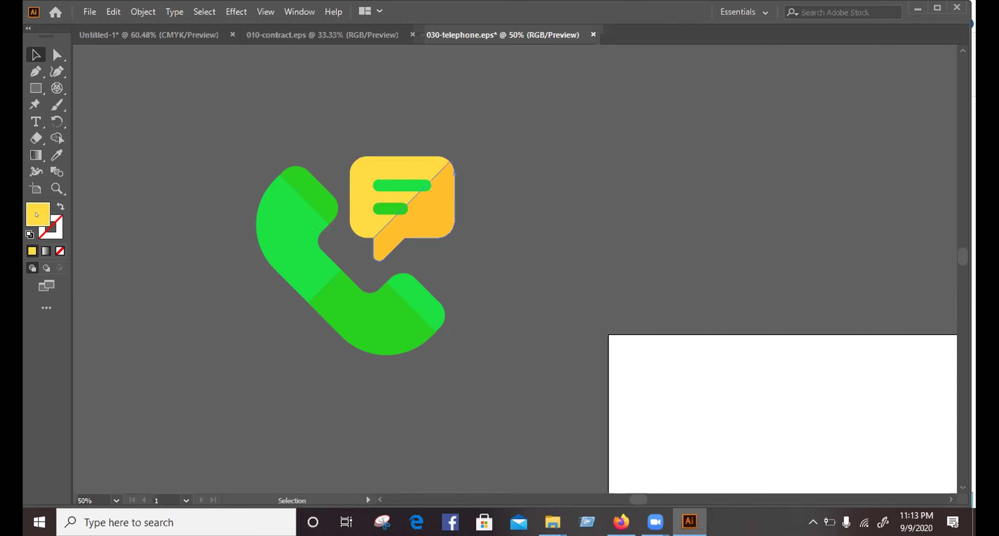
pyautogui.hotkey('ctrl', 'z')
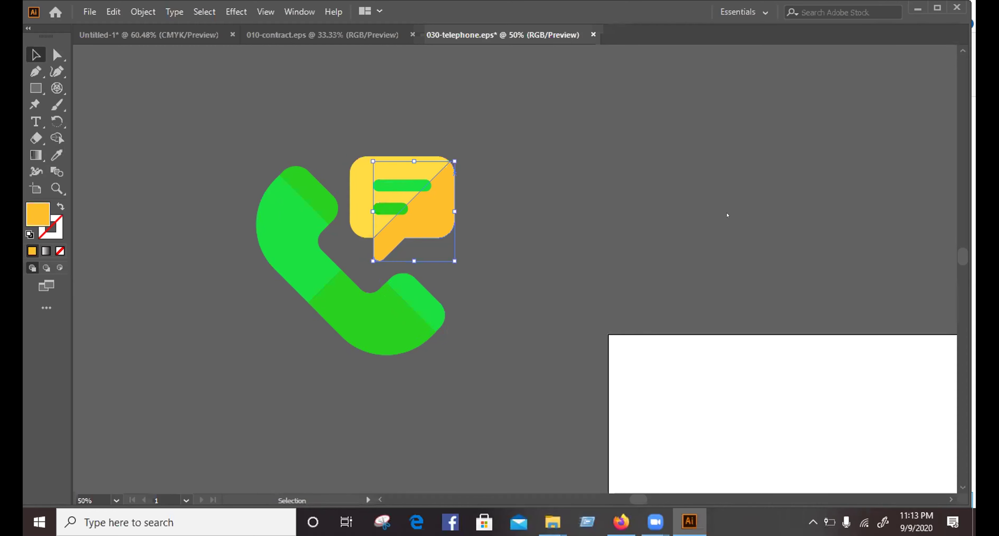
pyautogui.moveTo(728, 259); pyautogui.dragTo(729, 239)
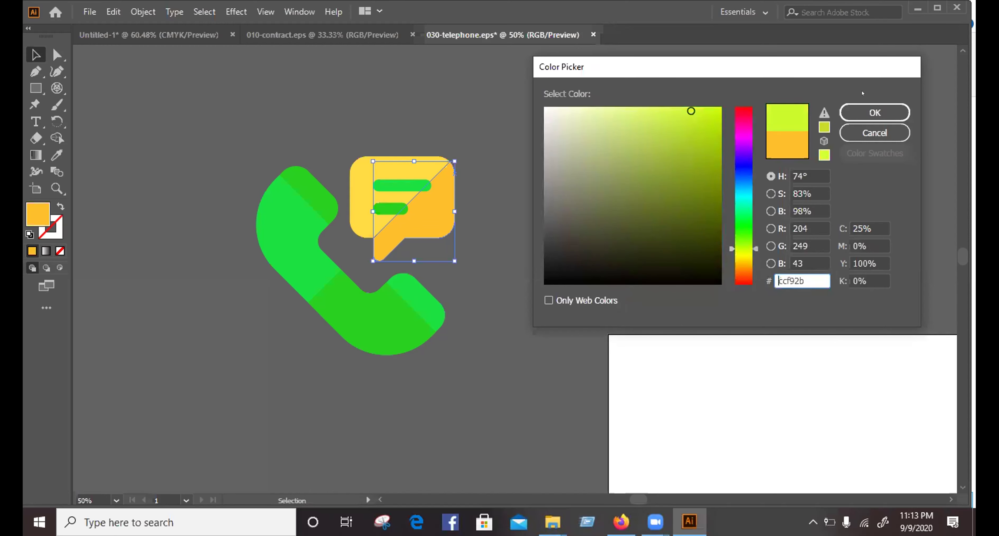
pyautogui.click(873, 113)
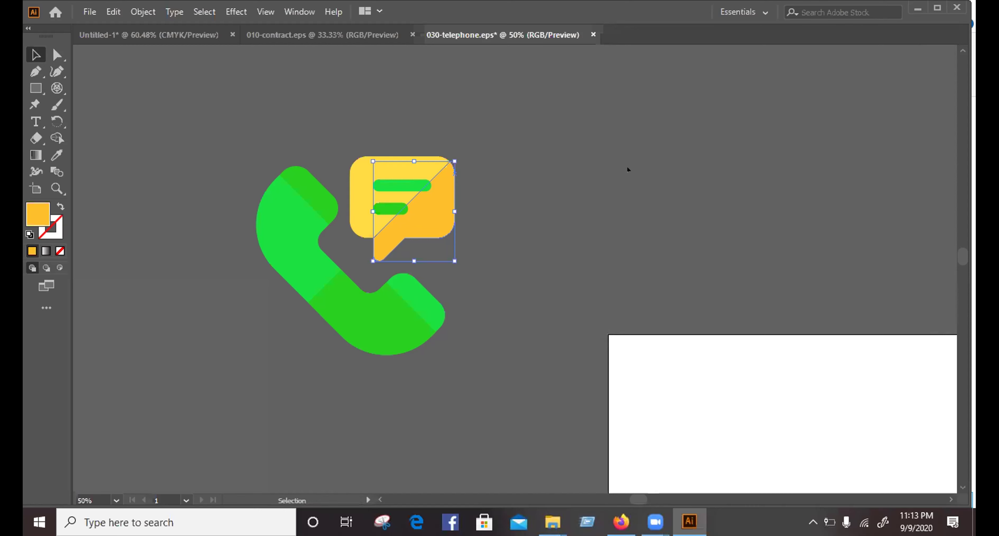
# Sample the yellow-green onto the bubble's light yellow section, shift its fill to the greener a4f72d, and clear the selection.
pyautogui.hotkey('ctrl', 'shift', 'a')
pyautogui.click(361, 171)
pyautogui.click(56, 155)
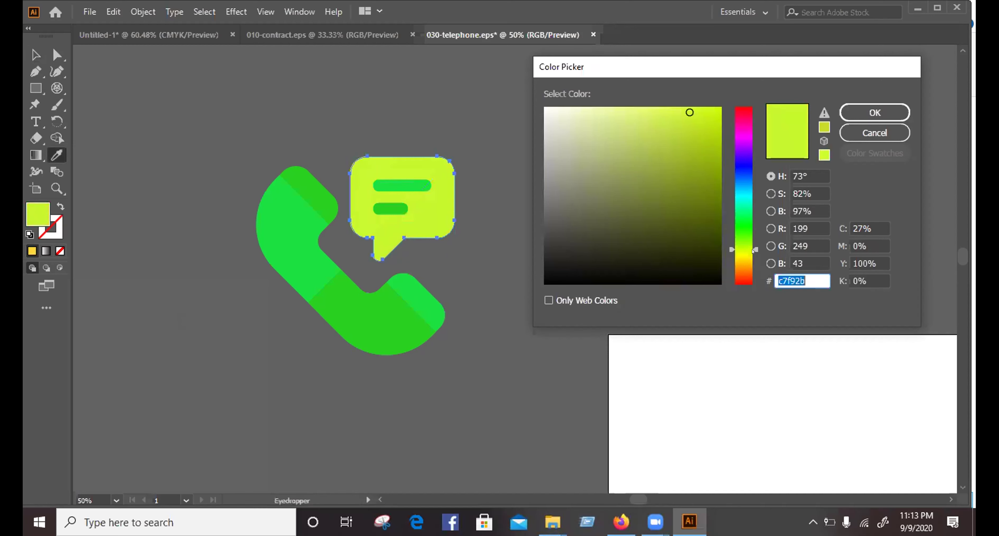
pyautogui.moveTo(753, 250); pyautogui.dragTo(751, 243)
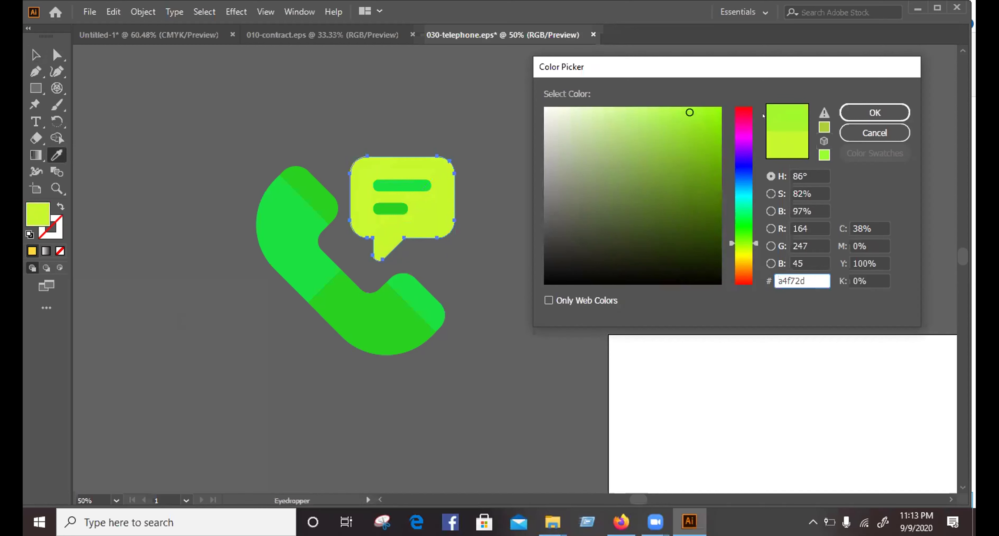
pyautogui.click(874, 113)
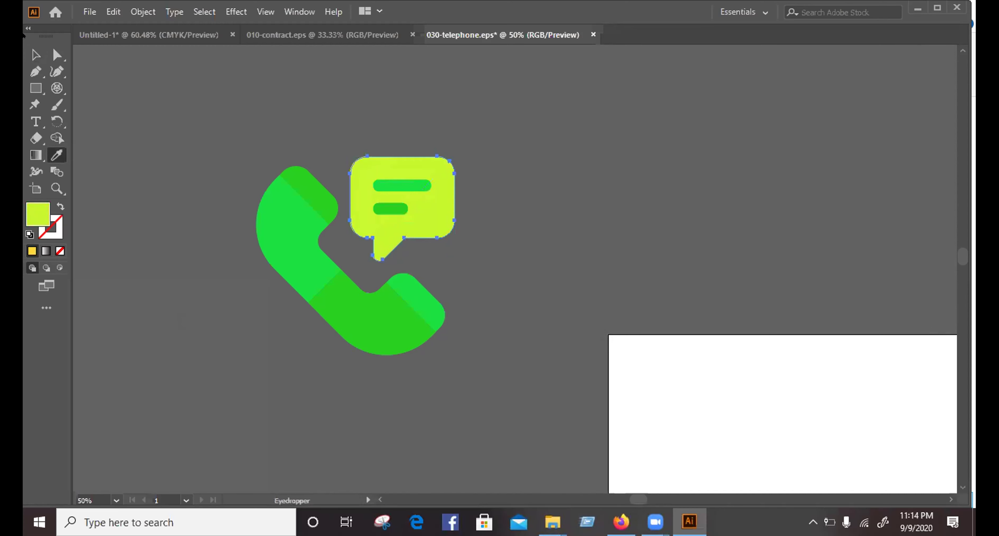
pyautogui.press('v')
pyautogui.click(169, 94)
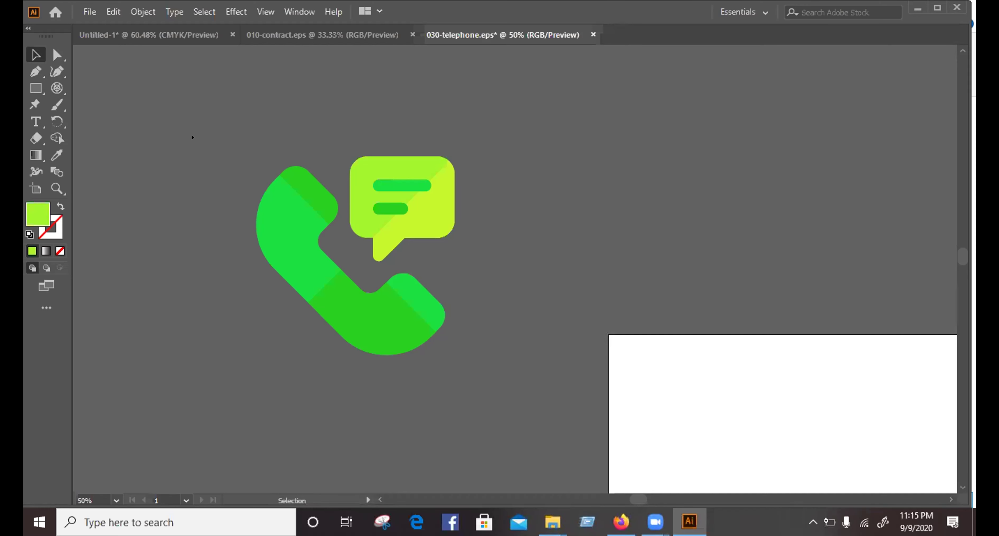
# Switch to the svg folder of the contact-us icons in File Explorer and open 011-smartphone-1 in Illustrator.
pyautogui.click(102, 36)
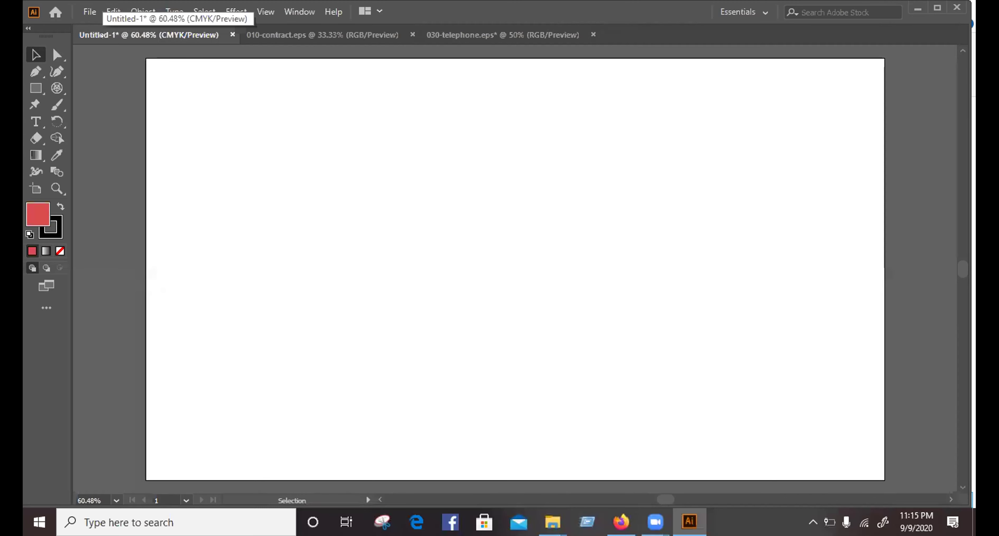
pyautogui.hotkey('alt', 'Tab')
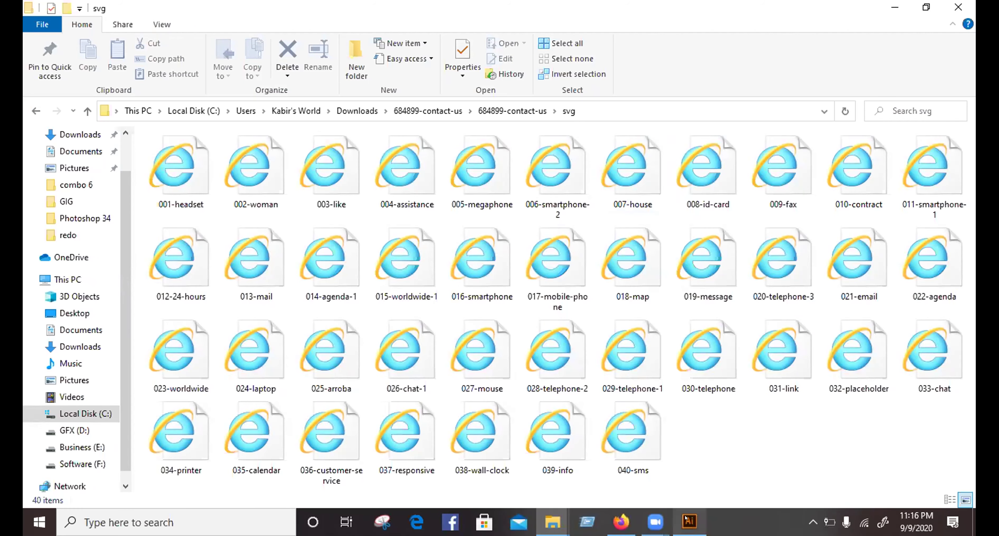
pyautogui.moveTo(686, 519)
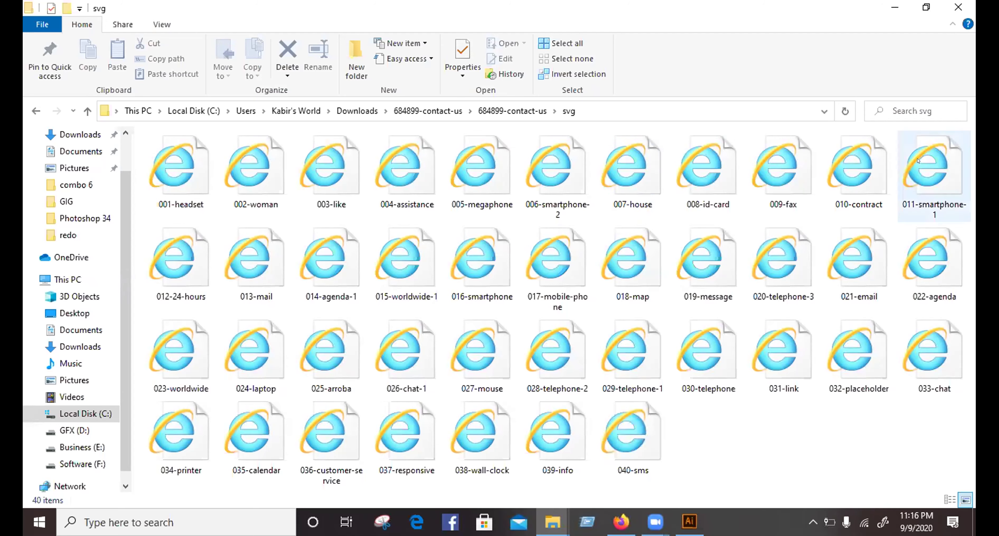
pyautogui.click(909, 152)
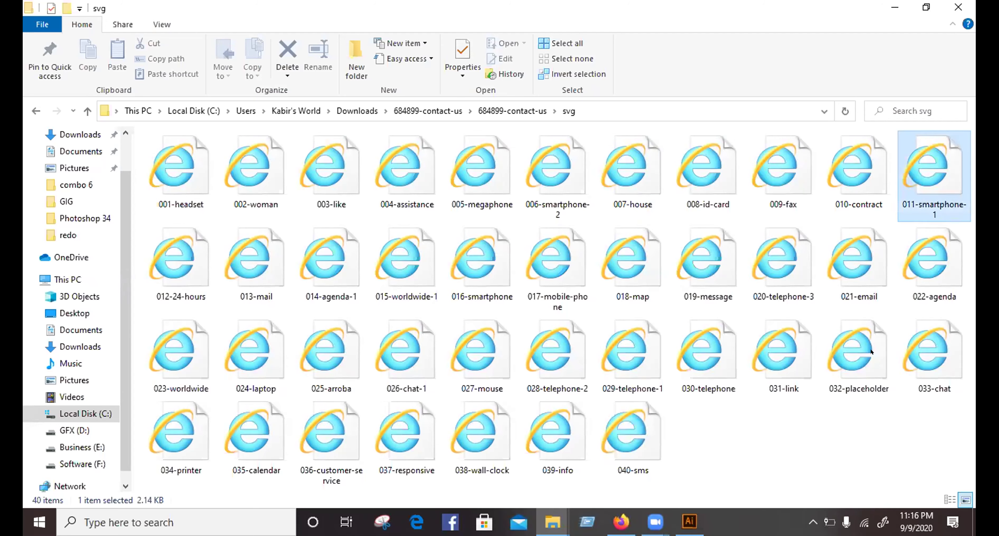
pyautogui.moveTo(930, 167); pyautogui.dragTo(680, 461)
pyautogui.moveTo(692, 520); pyautogui.dragTo(693, 519)
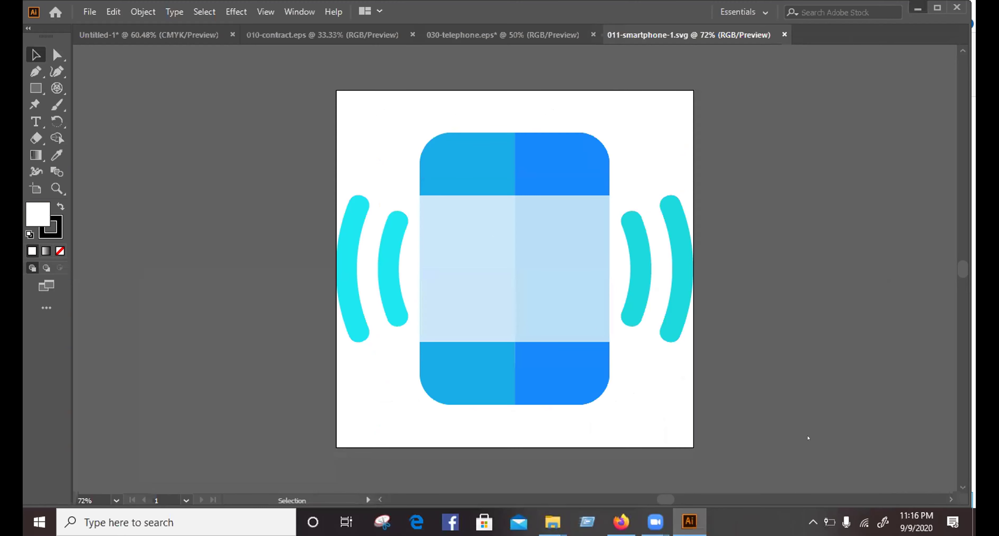
# Close the 011-smartphone-1.svg document and reopen the file from the svg folder in Illustrator.
pyautogui.hotkey('alt', 'Tab')
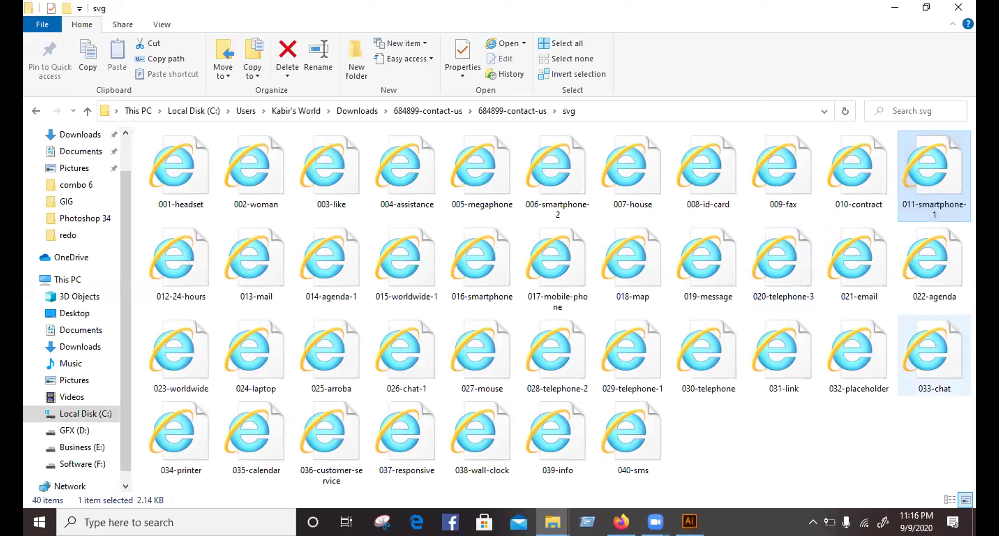
pyautogui.hotkey('alt', 'Tab')
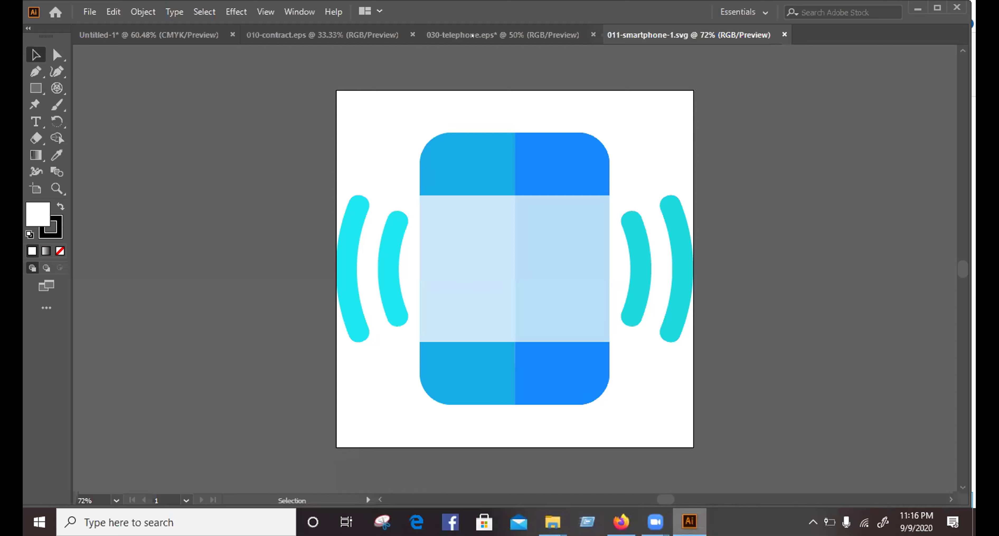
pyautogui.click(783, 35)
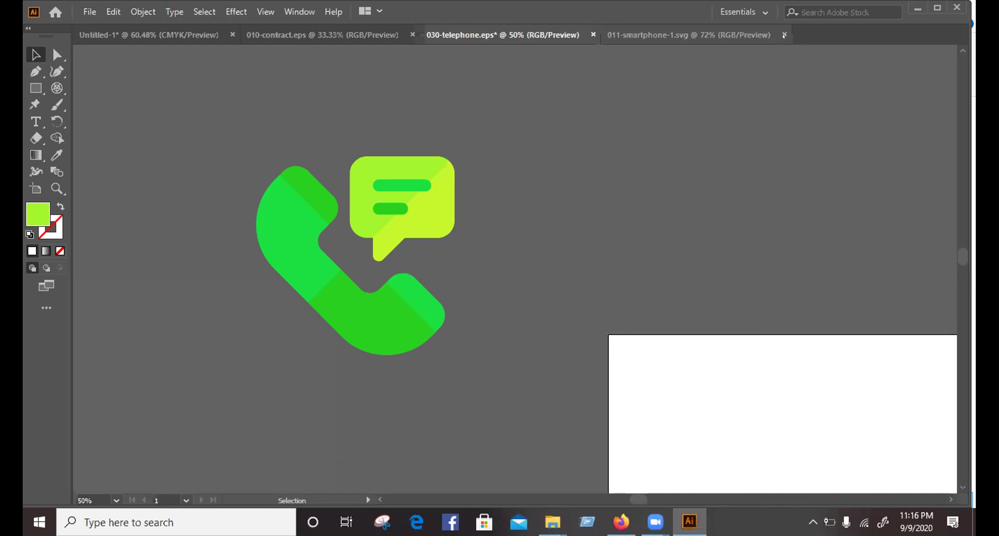
pyautogui.click(684, 37)
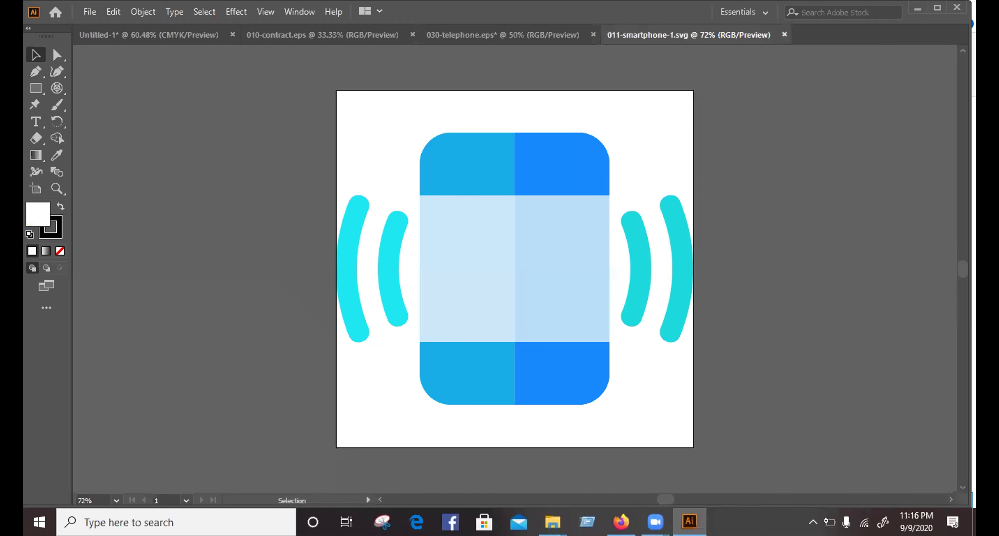
pyautogui.click(783, 35)
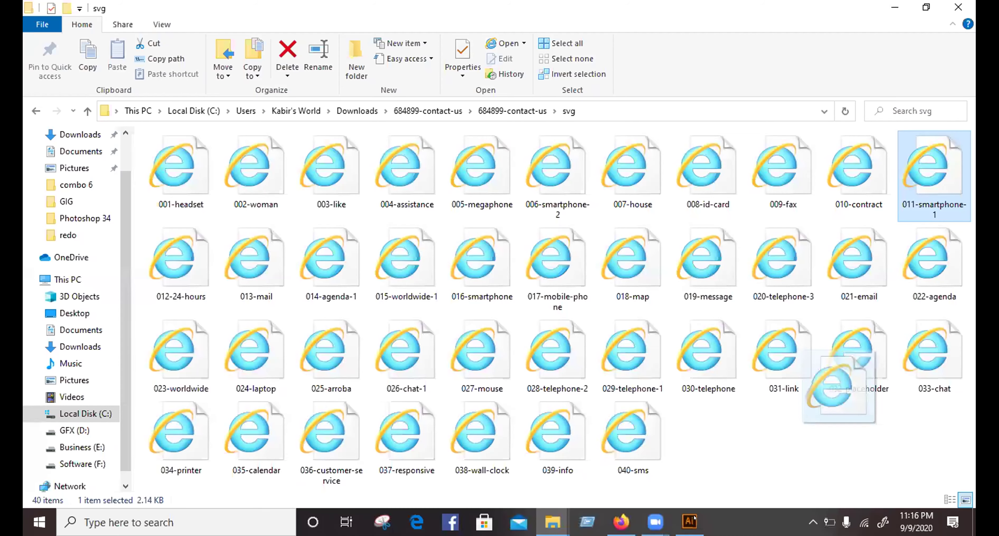
pyautogui.moveTo(693, 517); pyautogui.dragTo(694, 517)
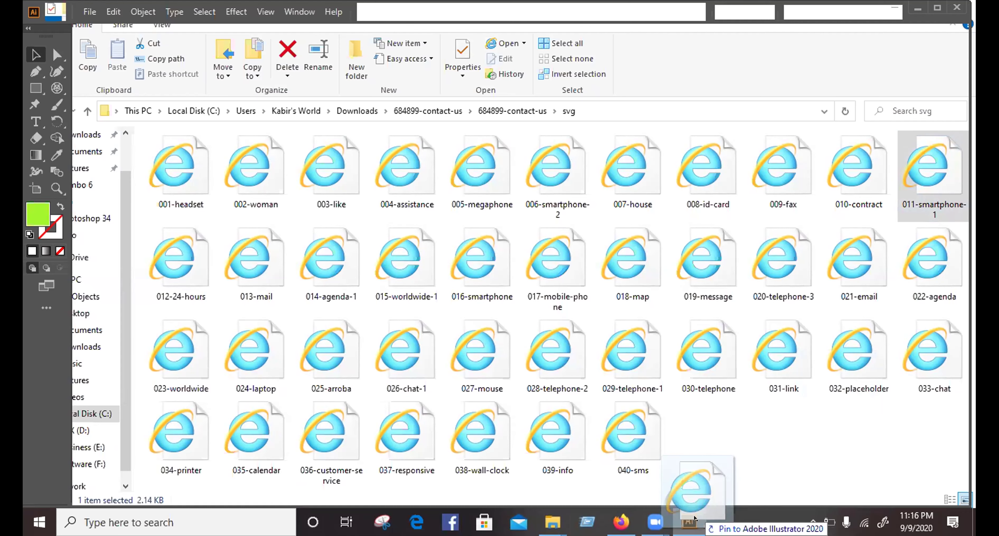
pyautogui.moveTo(651, 37); pyautogui.dragTo(652, 35)
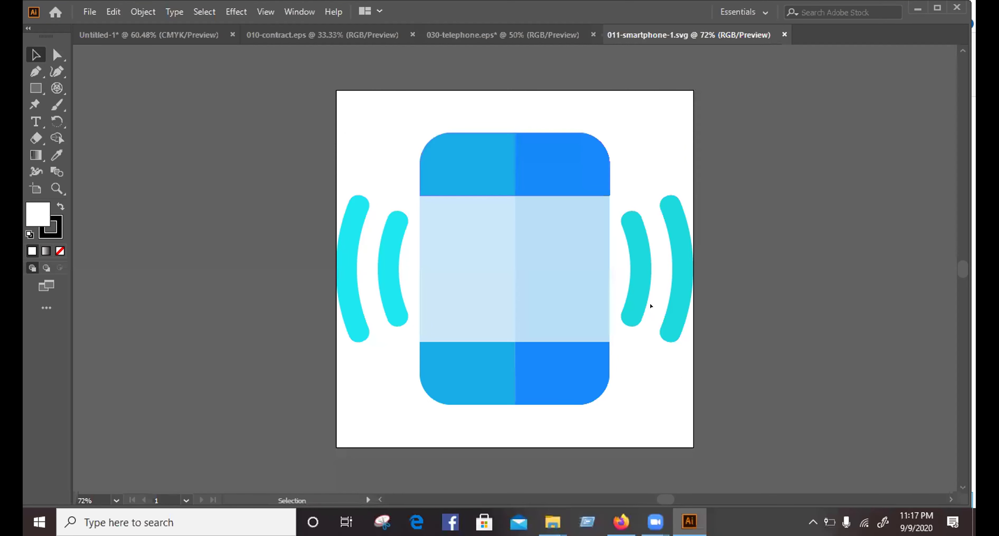
# Ungroup the pair of darker turquoise signal arcs on the smartphone icon's right side and clear the selection.
pyautogui.hotkey('ctrl', 'z')
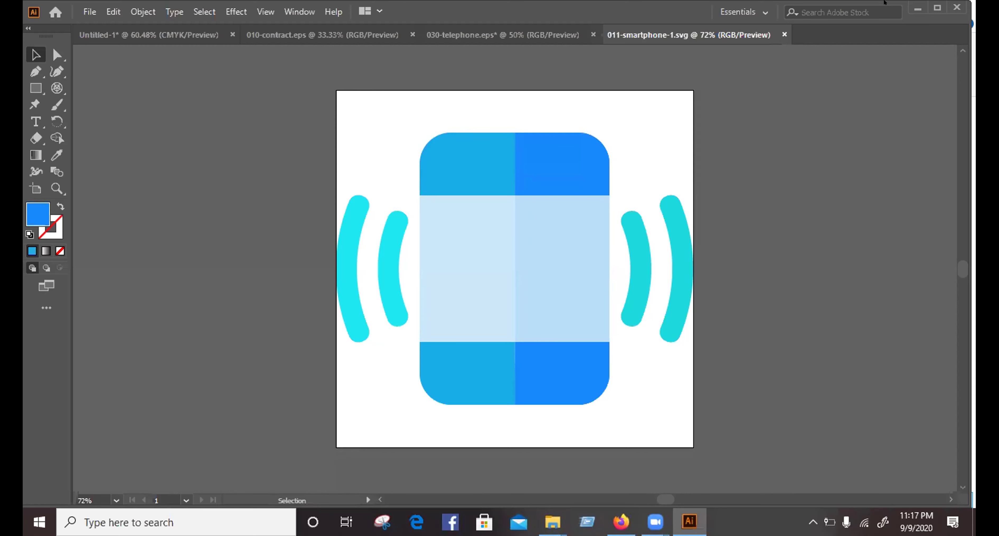
pyautogui.click(682, 243)
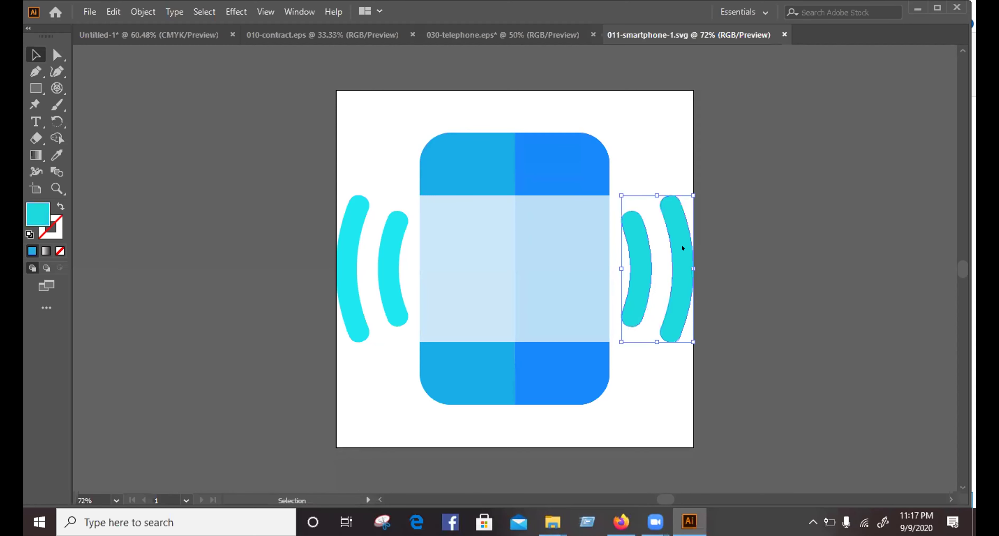
pyautogui.rightClick(683, 246)
pyautogui.click(715, 361)
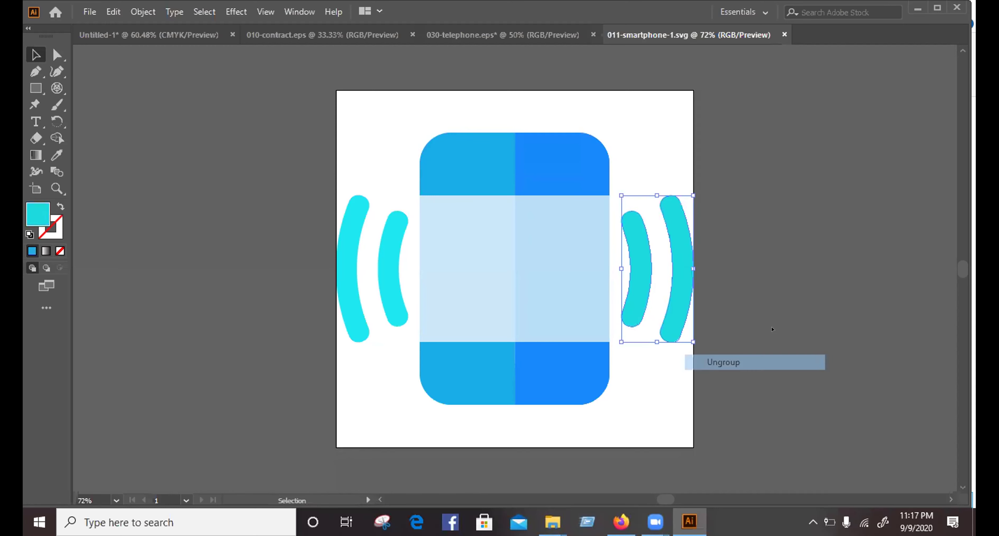
pyautogui.click(739, 294)
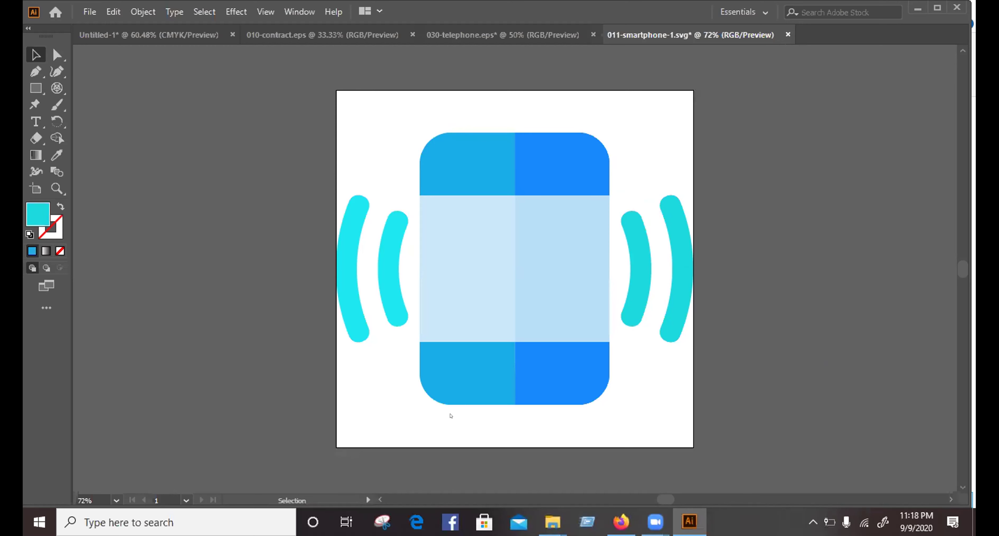
# Close the 011-smartphone-1.svg and 030-telephone.eps documents without saving, and close 010-contract.eps as well.
pyautogui.hotkey('ctrl', 'w')
pyautogui.click(569, 280)
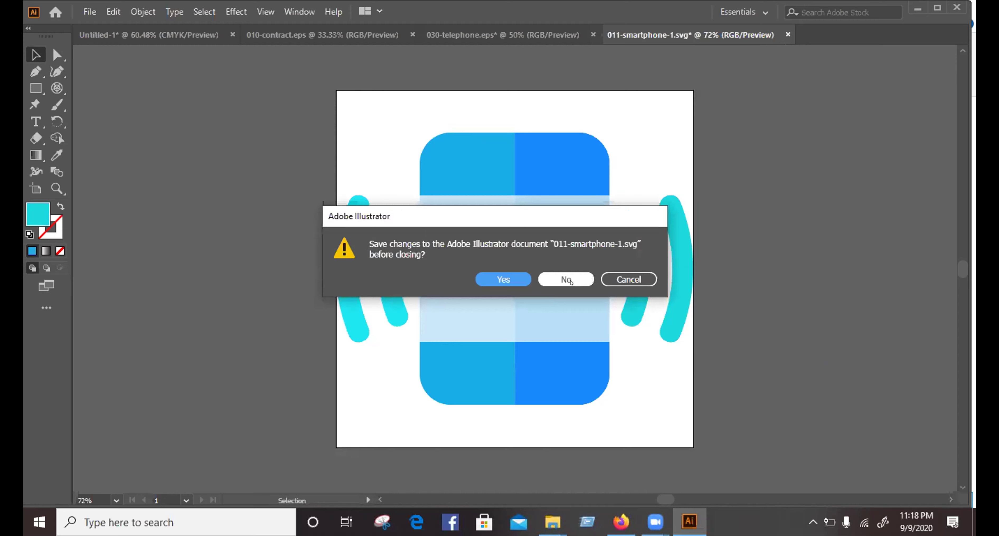
pyautogui.click(570, 280)
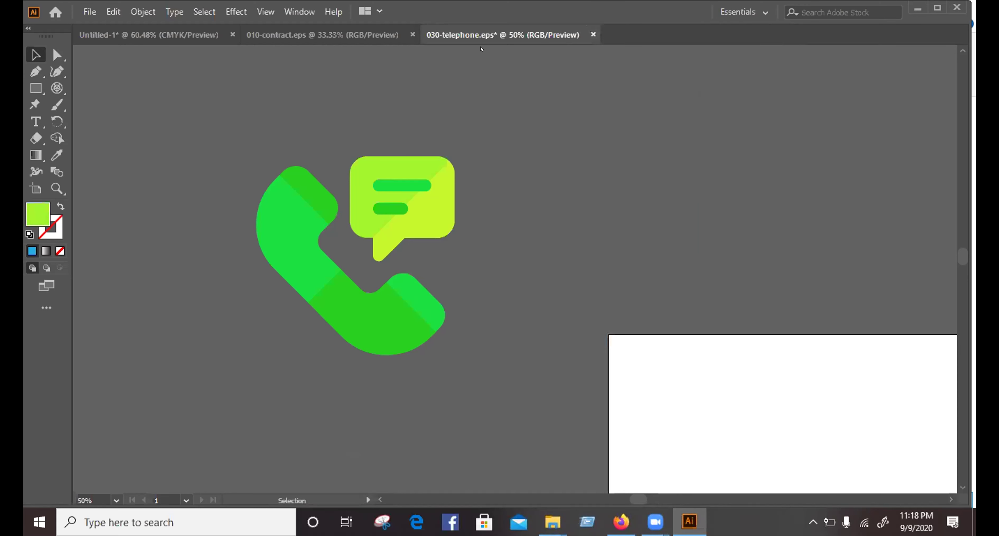
pyautogui.hotkey('ctrl', 'w')
pyautogui.click(552, 276)
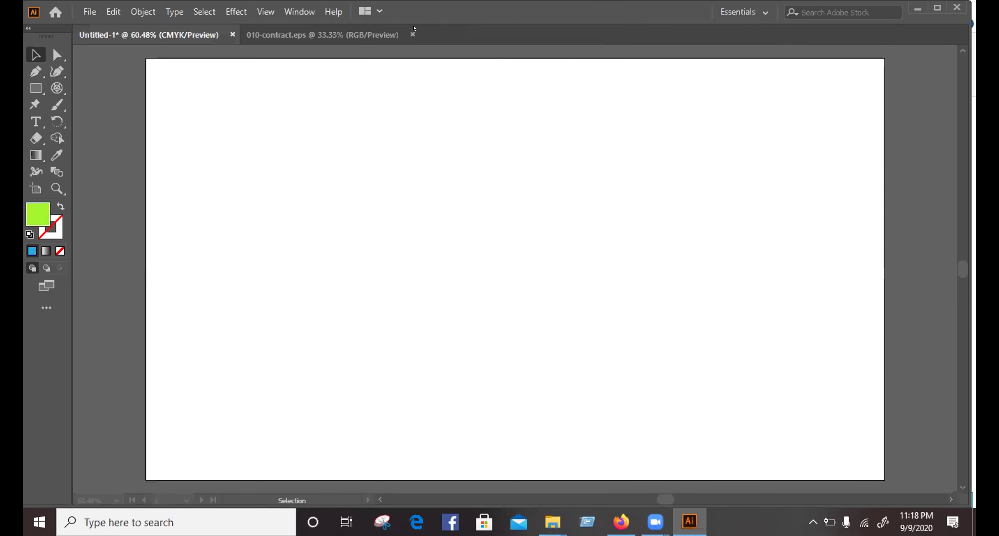
pyautogui.click(414, 28)
pyautogui.hotkey('ctrl', 'w')
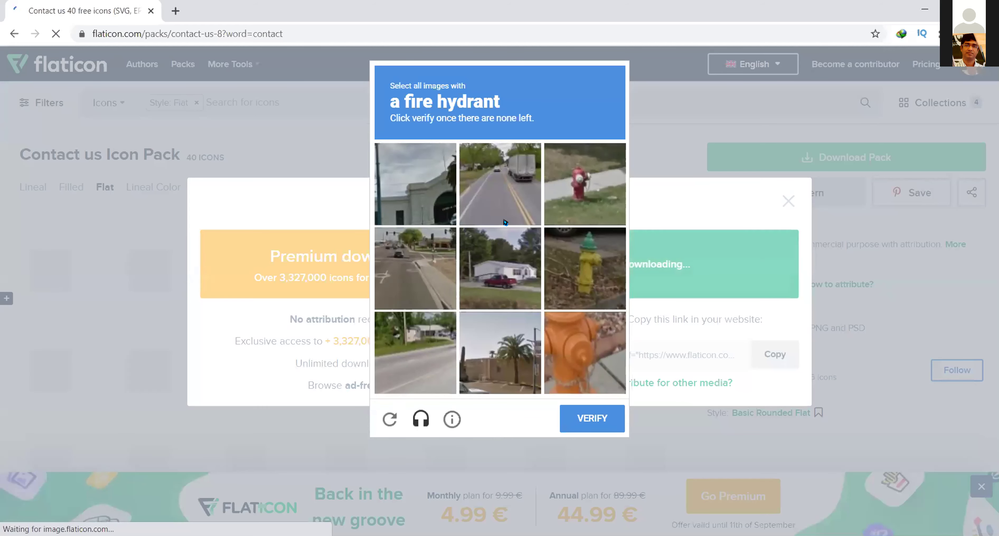
# Complete the fire hydrant image check for the Contact us Icon Pack download on Flaticon and dismiss the attribution notice.
pyautogui.click(583, 188)
pyautogui.click(582, 351)
pyautogui.click(586, 264)
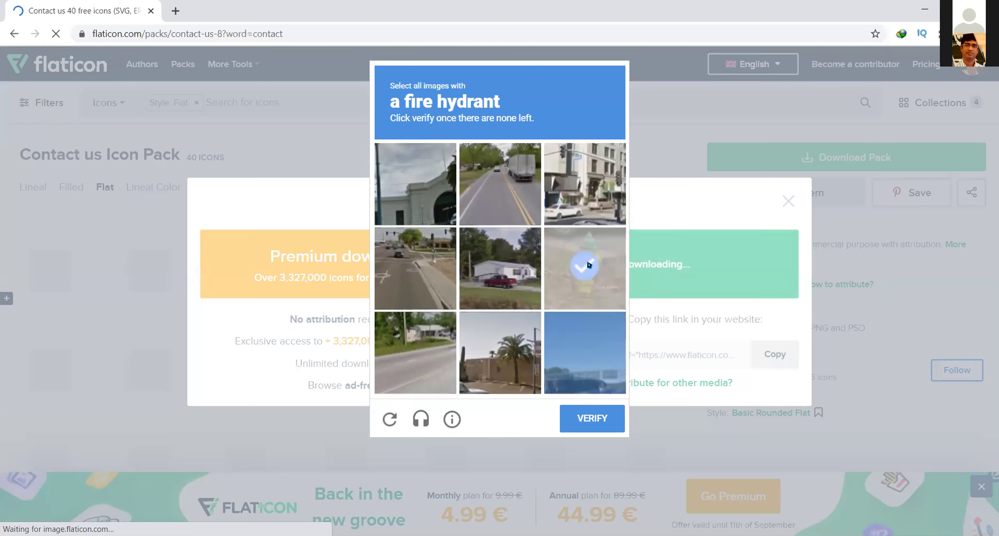
pyautogui.click(587, 264)
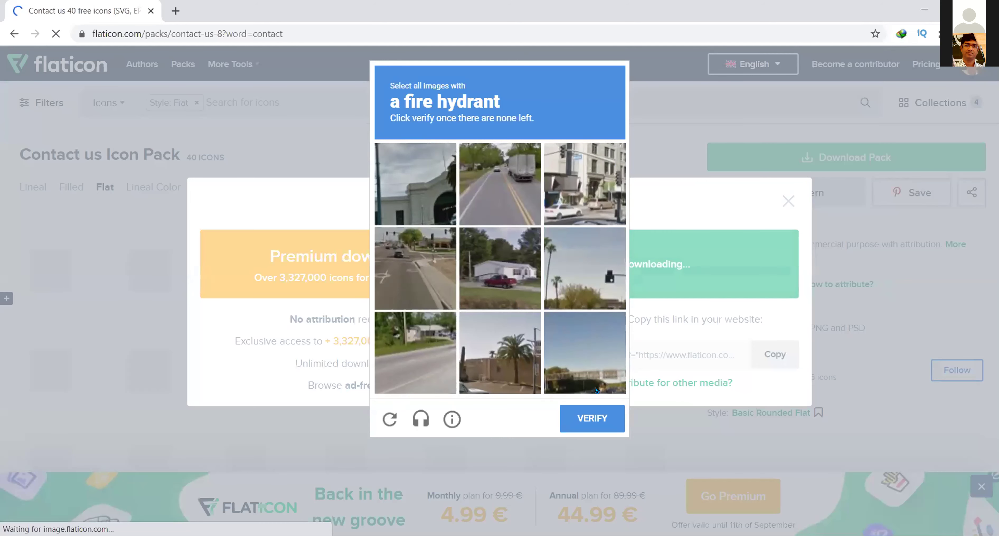
pyautogui.click(573, 420)
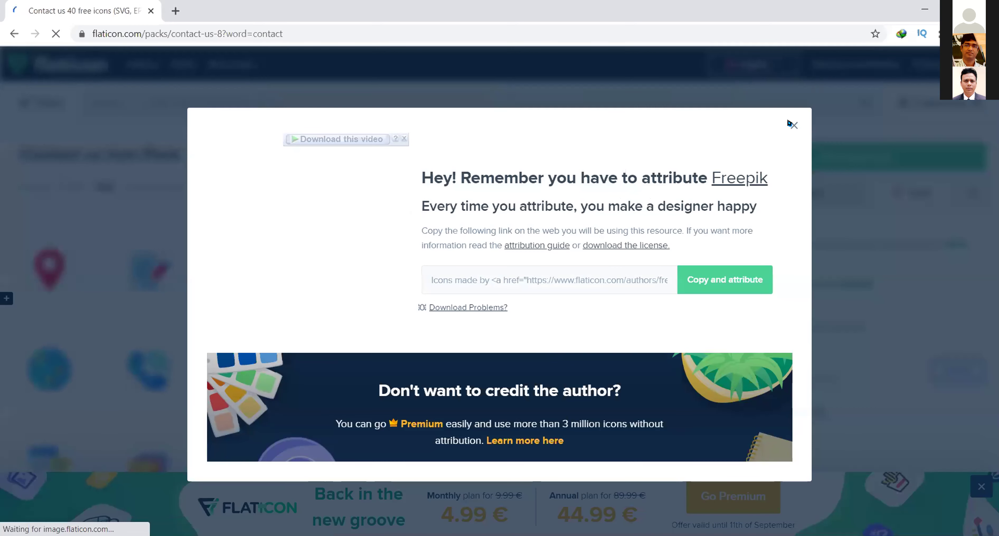
pyautogui.click(795, 110)
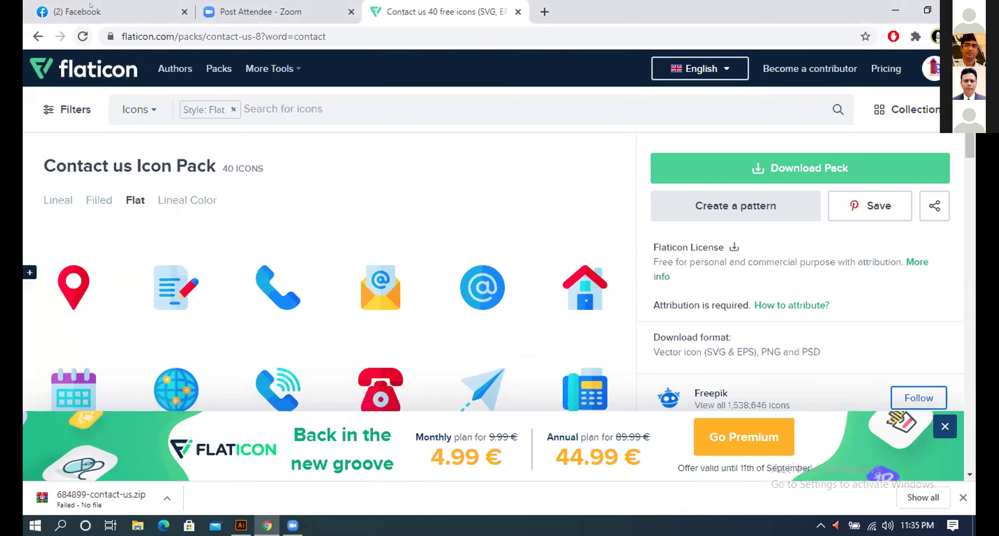
# Reload the Contact us Icon Pack page on Flaticon and start the pack's download again.
pyautogui.click(82, 36)
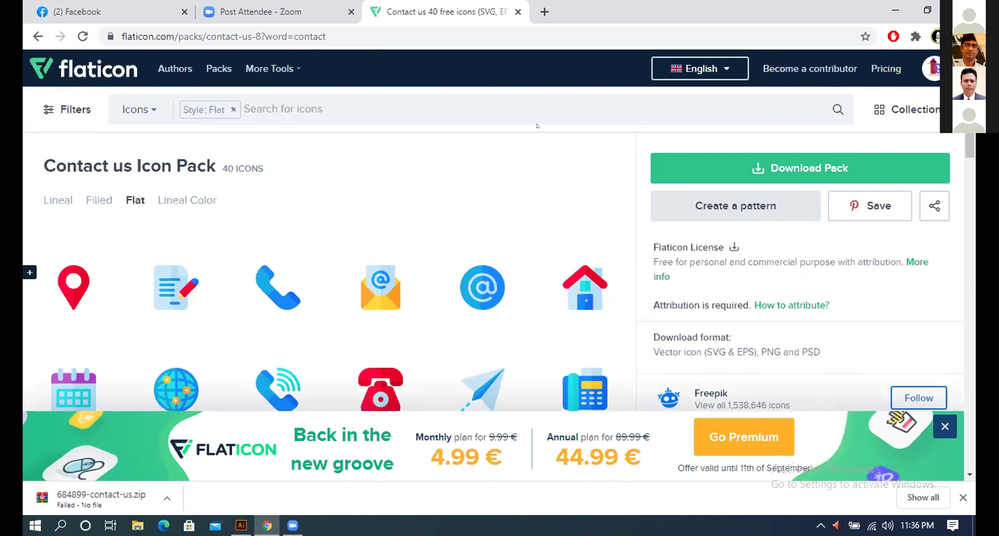
pyautogui.click(752, 170)
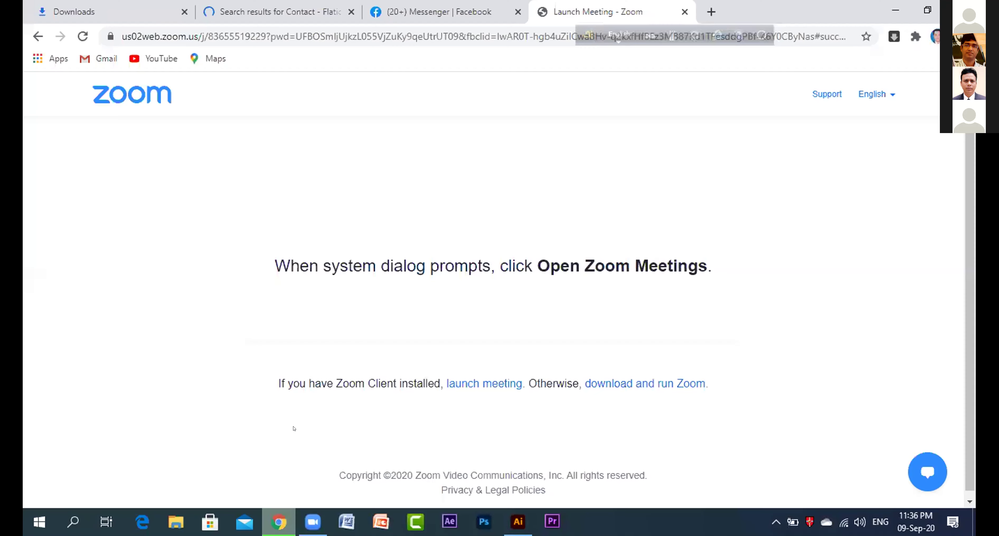
# Switch to the Flaticon search for contact, return to the earlier results page, and change the search type from icons to Packs.
pyautogui.click(281, 6)
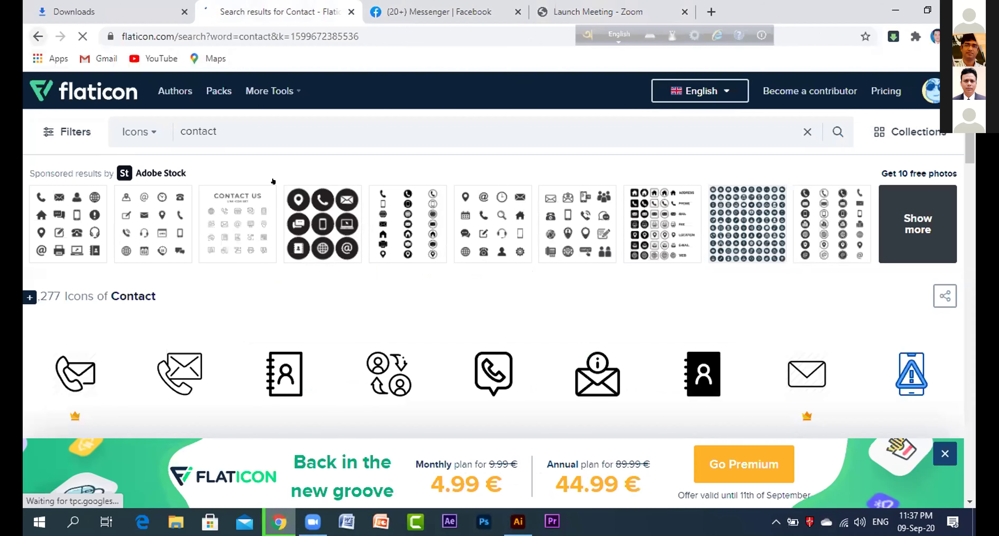
pyautogui.scroll(-12, 771, 190)
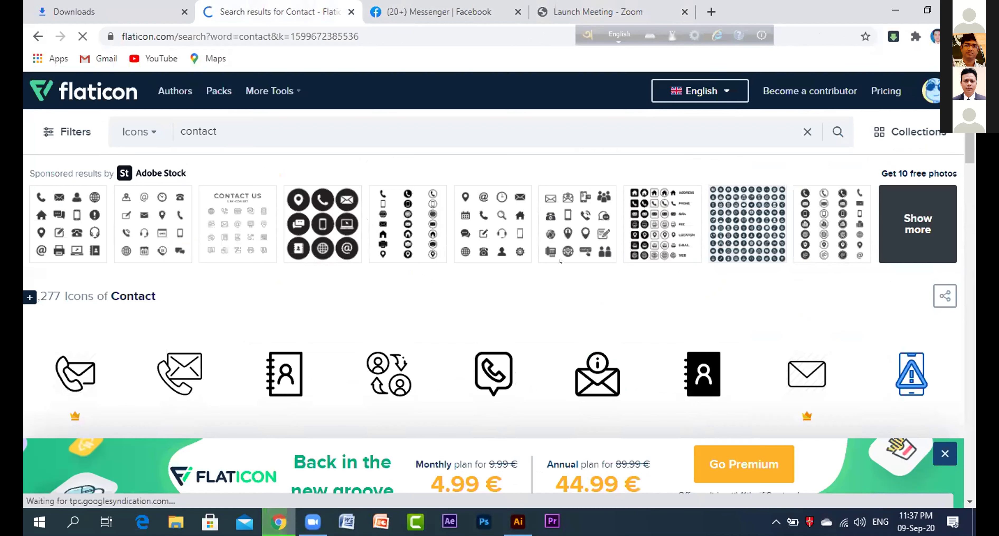
pyautogui.click(37, 36)
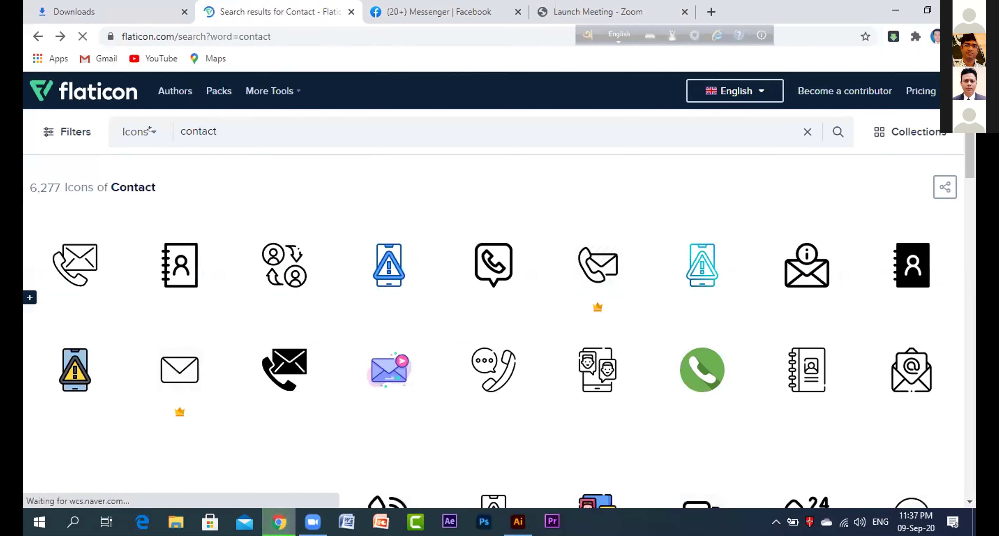
pyautogui.click(149, 129)
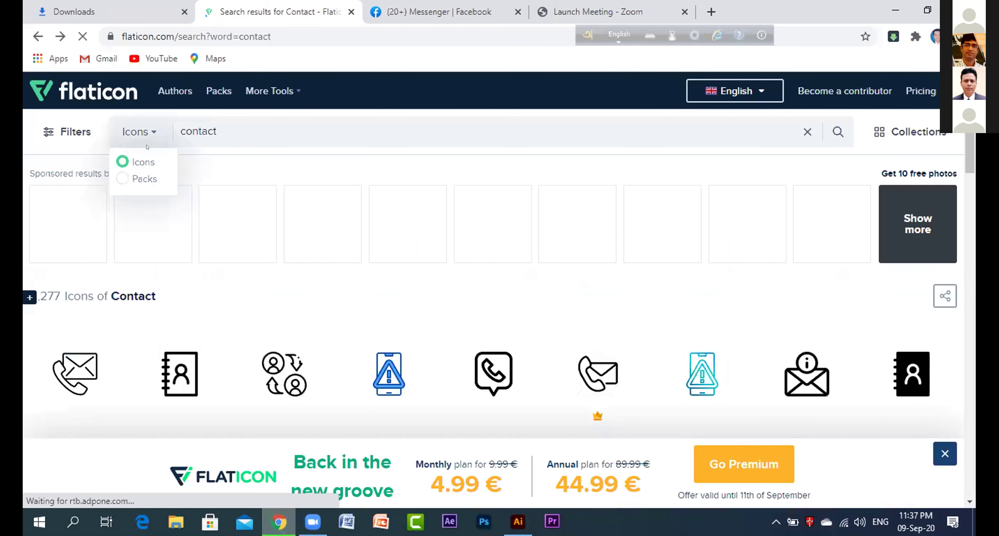
pyautogui.click(118, 179)
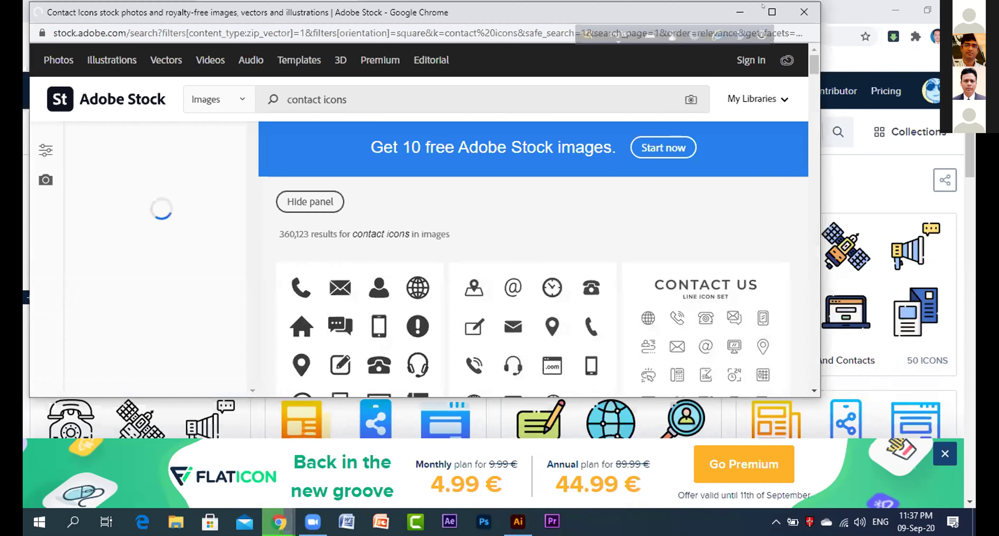
# Maximize the Adobe Stock window and examine the square vector results for contact icons.
pyautogui.press('super+Up')
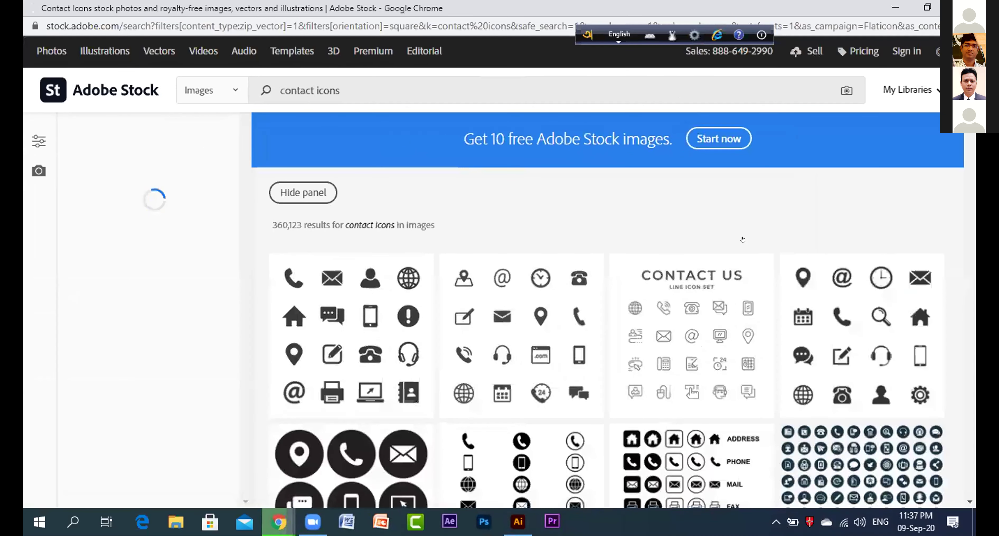
pyautogui.scroll(-10, 742, 240)
pyautogui.scroll(-5, 742, 240)
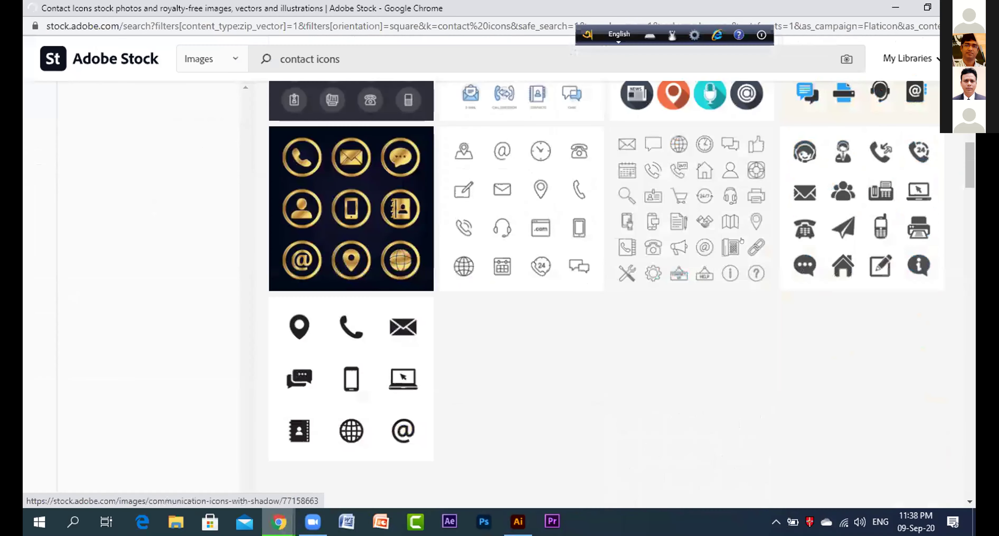
pyautogui.scroll(6, 735, 239)
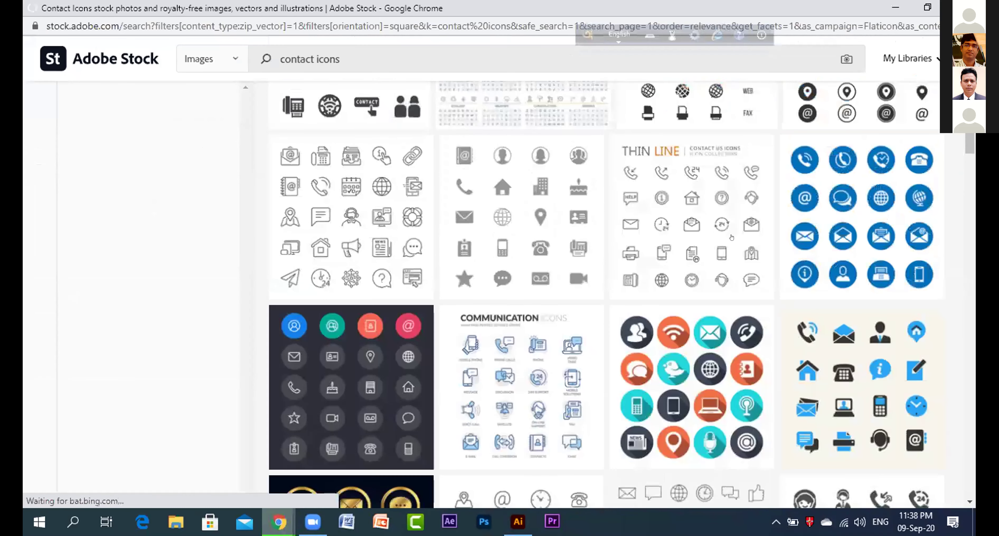
pyautogui.scroll(5, 731, 237)
pyautogui.scroll(5, 739, 237)
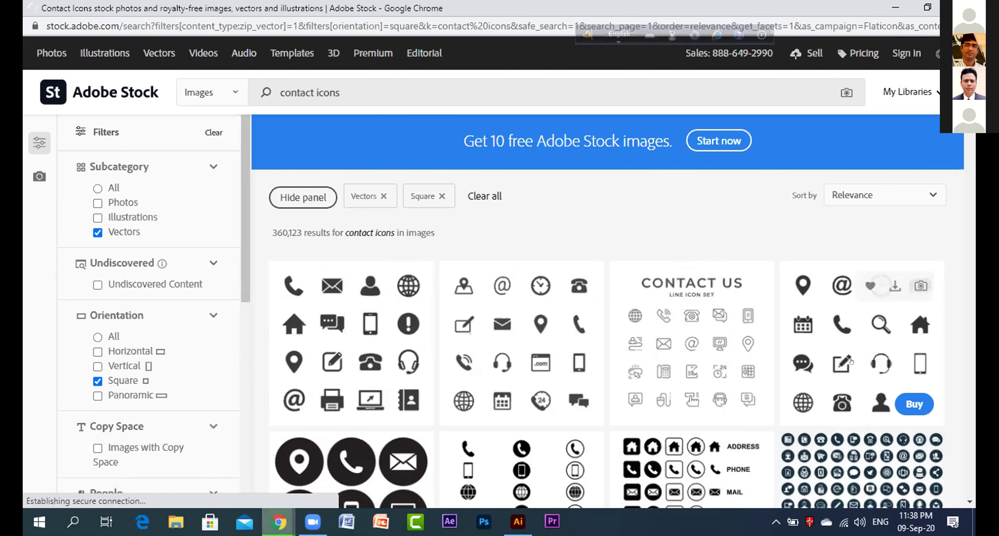
pyautogui.scroll(-3, 598, 394)
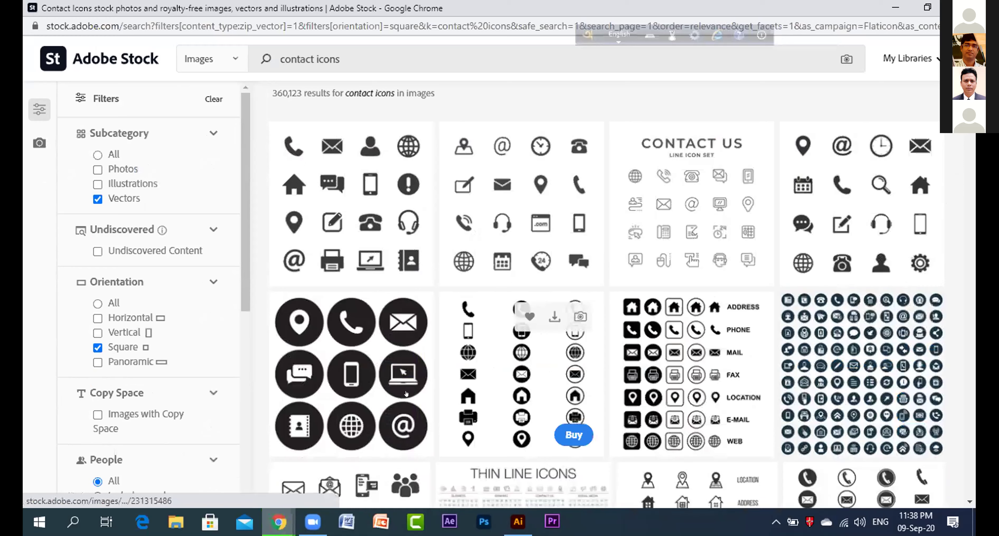
pyautogui.scroll(-1, 520, 395)
pyautogui.scroll(-4, 585, 338)
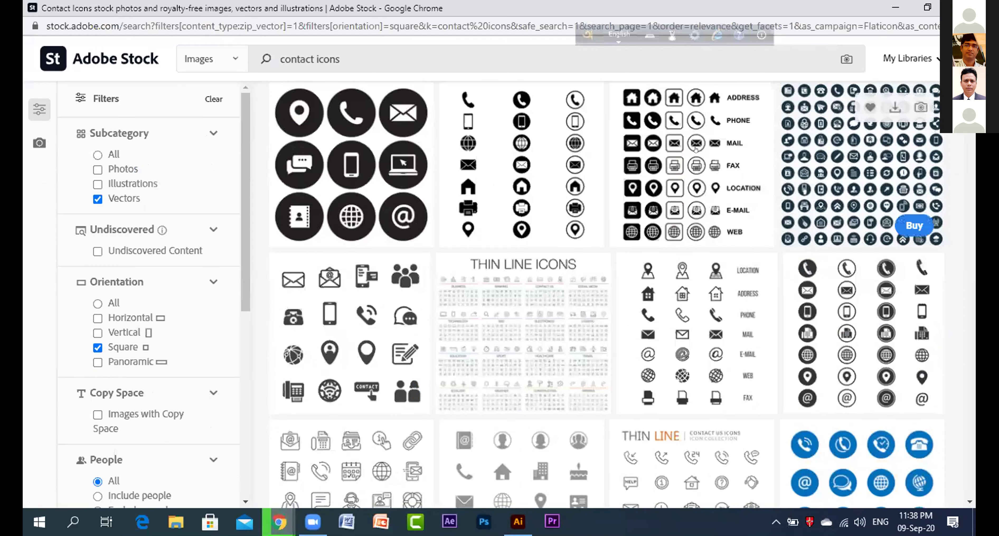
pyautogui.scroll(-2, 752, 214)
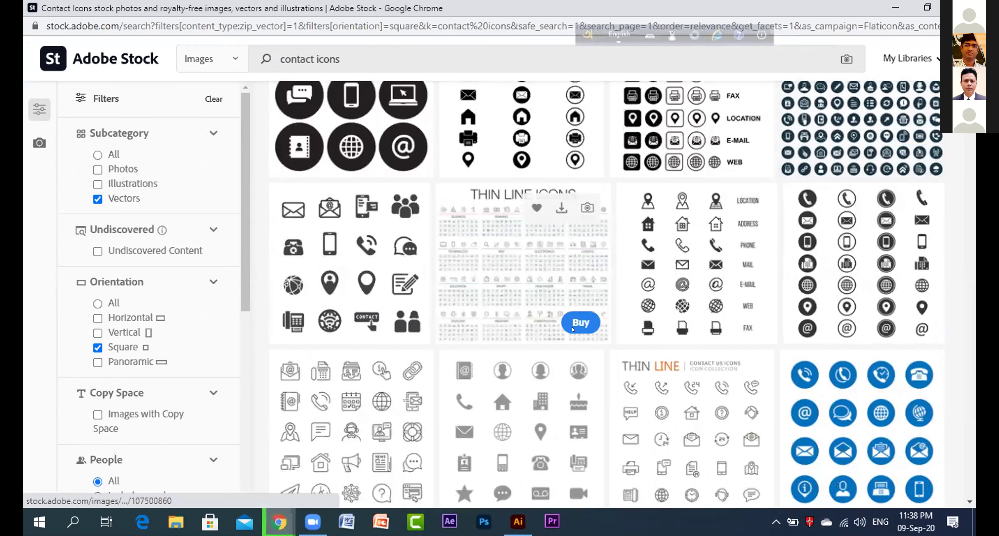
pyautogui.scroll(10, 551, 281)
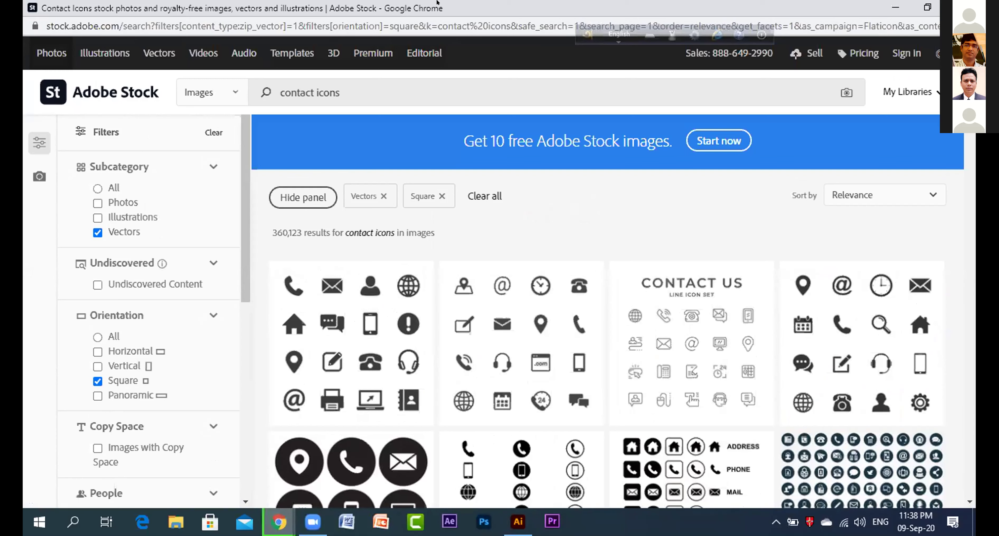
pyautogui.moveTo(682, 53); pyautogui.dragTo(919, 37)
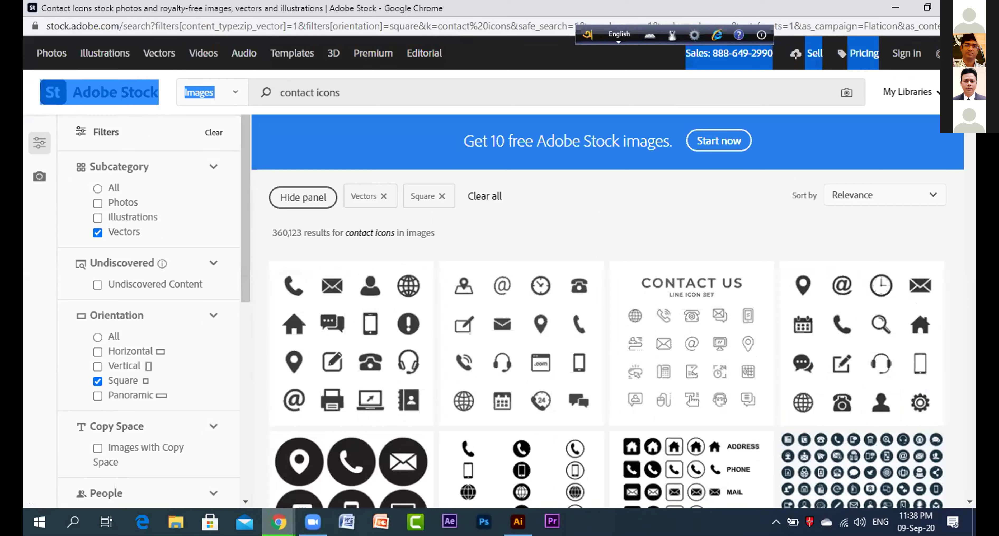
# Switch to the Flaticon packs results, open the 30-icon Contacts pack, and start its free download.
pyautogui.hotkey('alt', 'Tab')
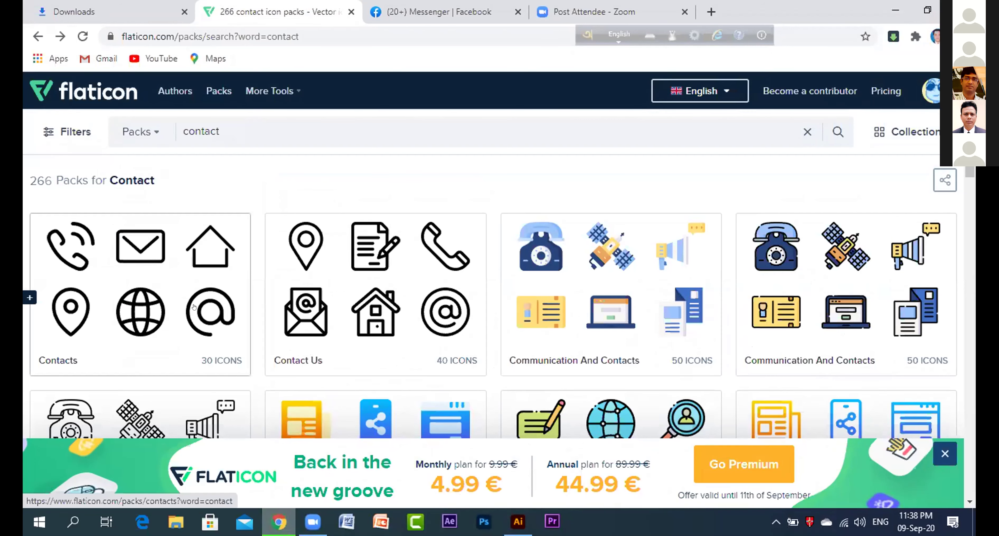
pyautogui.scroll(-1, 228, 272)
pyautogui.scroll(-3, 228, 272)
pyautogui.scroll(3, 228, 272)
pyautogui.scroll(-2, 228, 272)
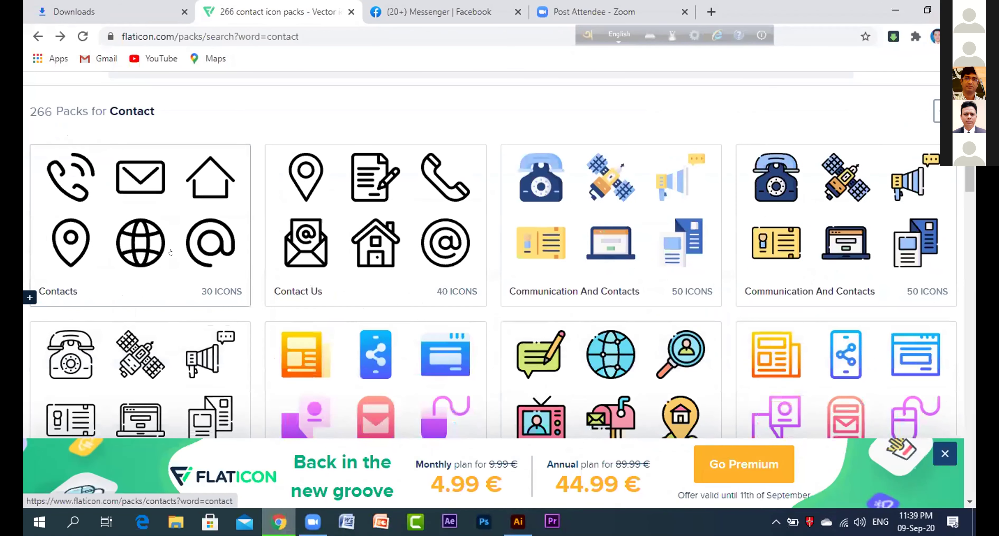
pyautogui.click(161, 227)
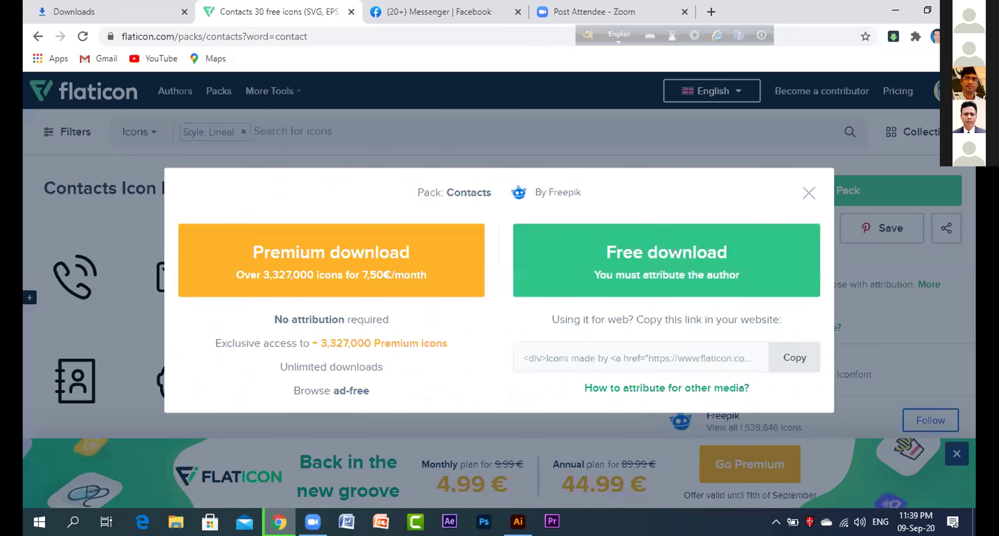
pyautogui.click(681, 250)
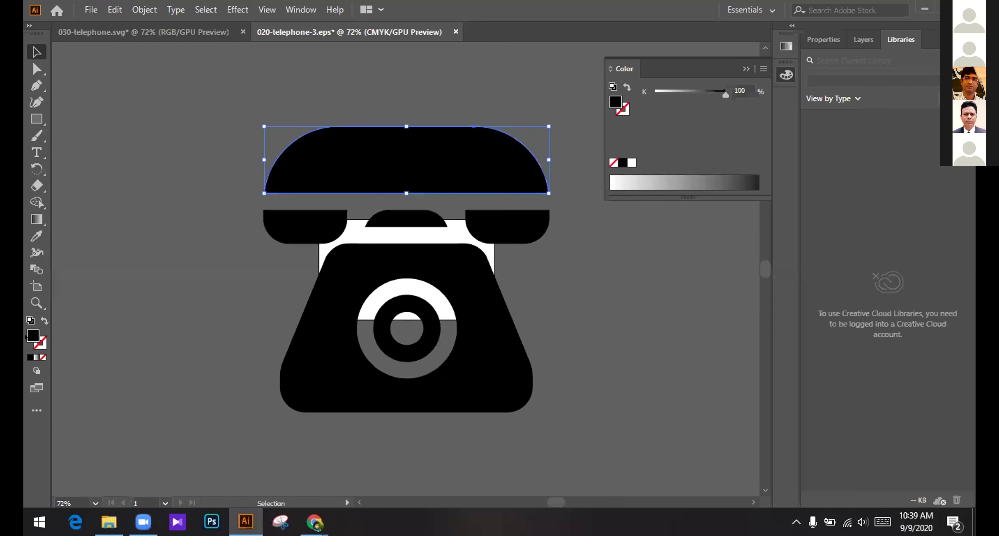
# Fill the handset at the top of the telephone with AF1738 and switch its color model from Grayscale to CMYK.
pyautogui.doubleClick(33, 335)
pyautogui.write('AF1738')
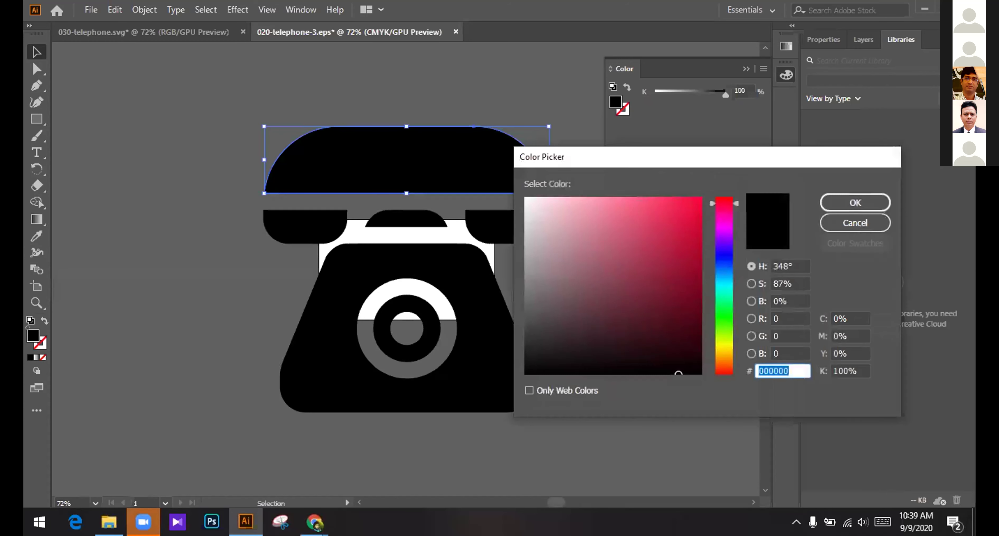
pyautogui.click(851, 204)
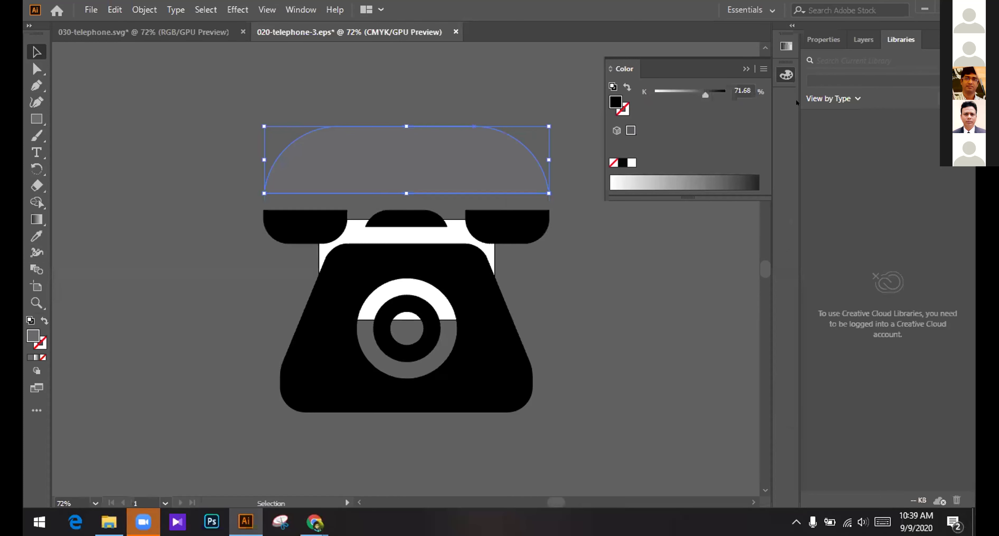
pyautogui.click(763, 69)
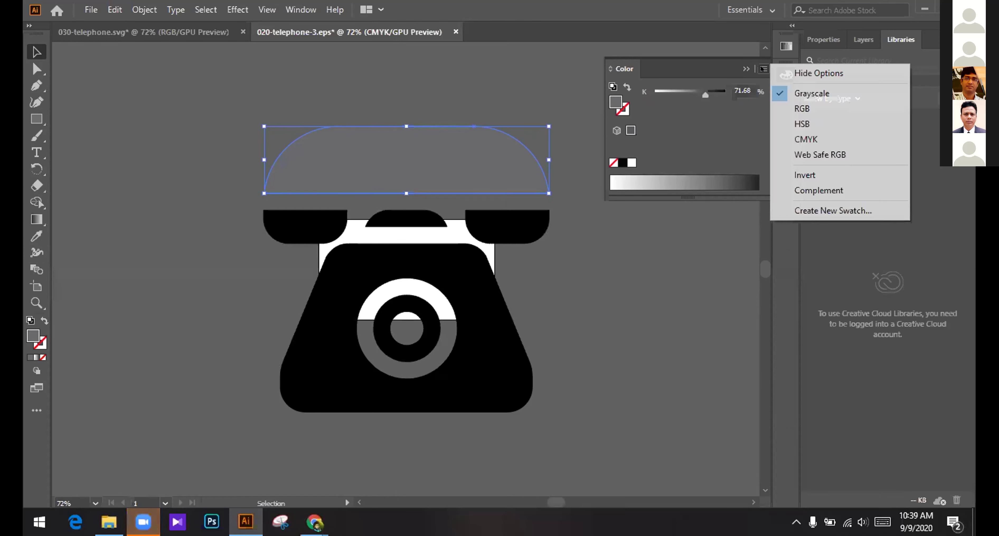
pyautogui.click(798, 139)
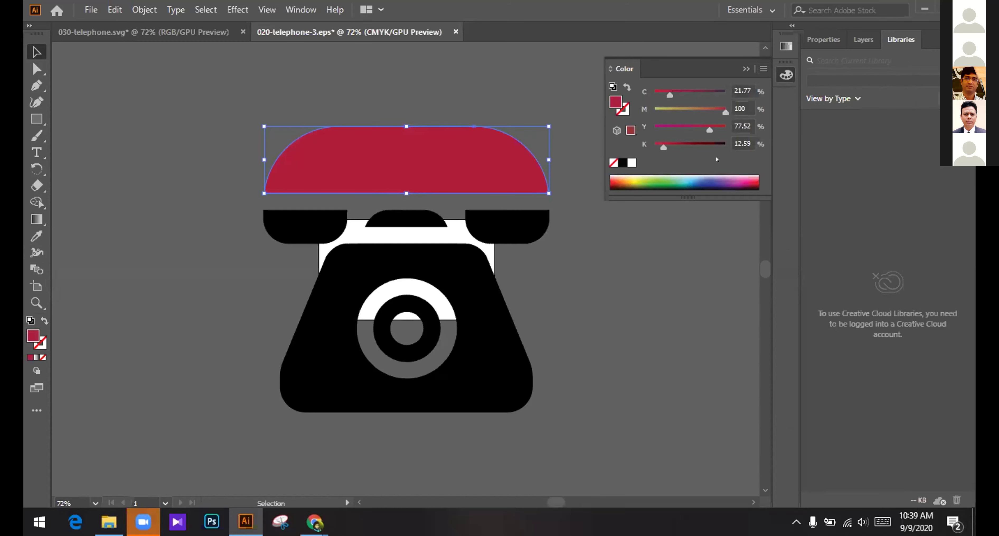
pyautogui.click(763, 69)
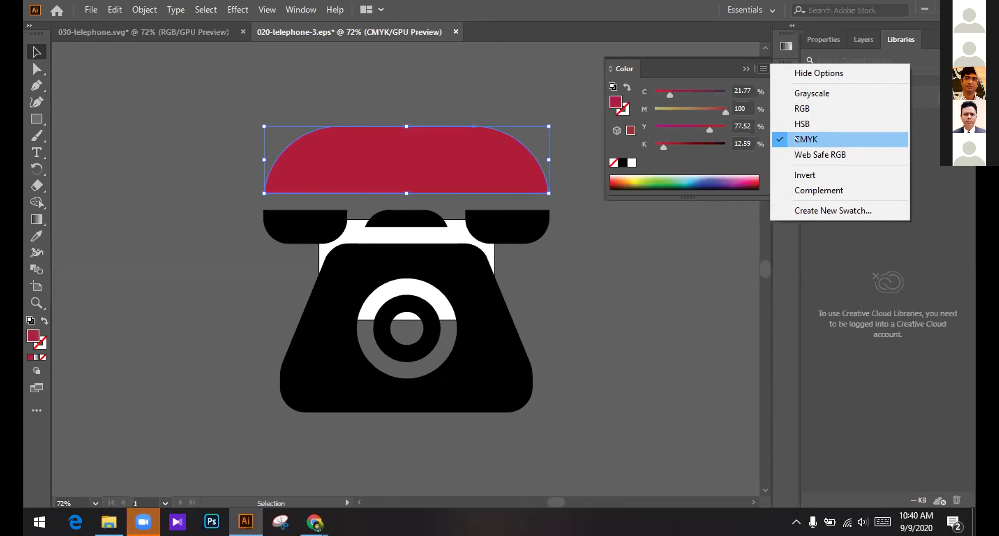
pyautogui.press('Escape')
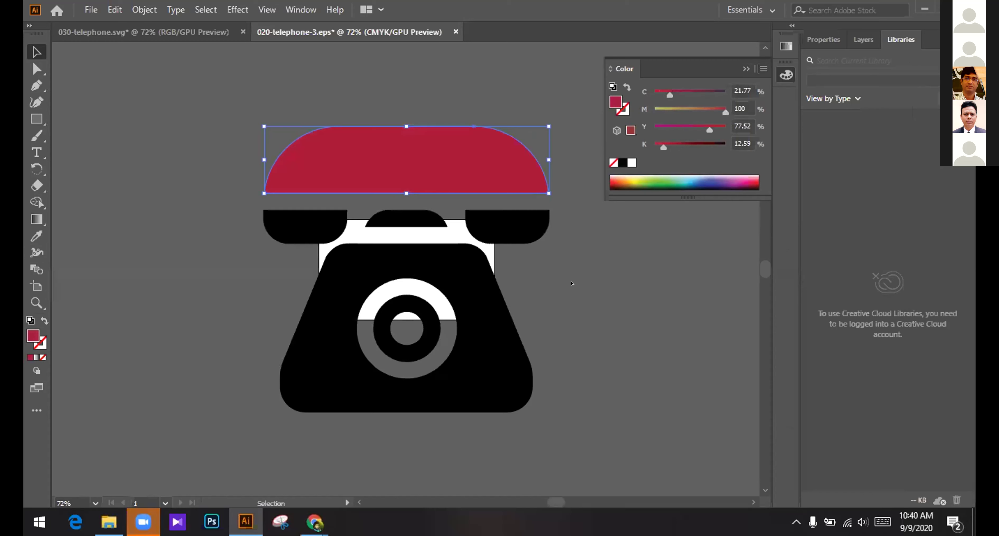
# Apply the fill color C6546D to the black earpiece beneath the handset's right end.
pyautogui.moveTo(518, 230); pyautogui.dragTo(542, 269)
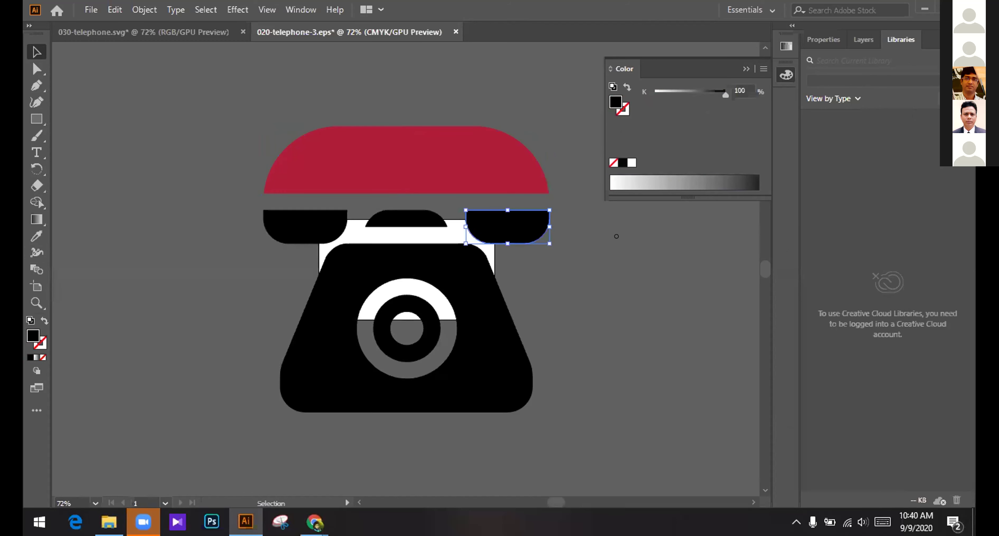
pyautogui.write('C6546D')
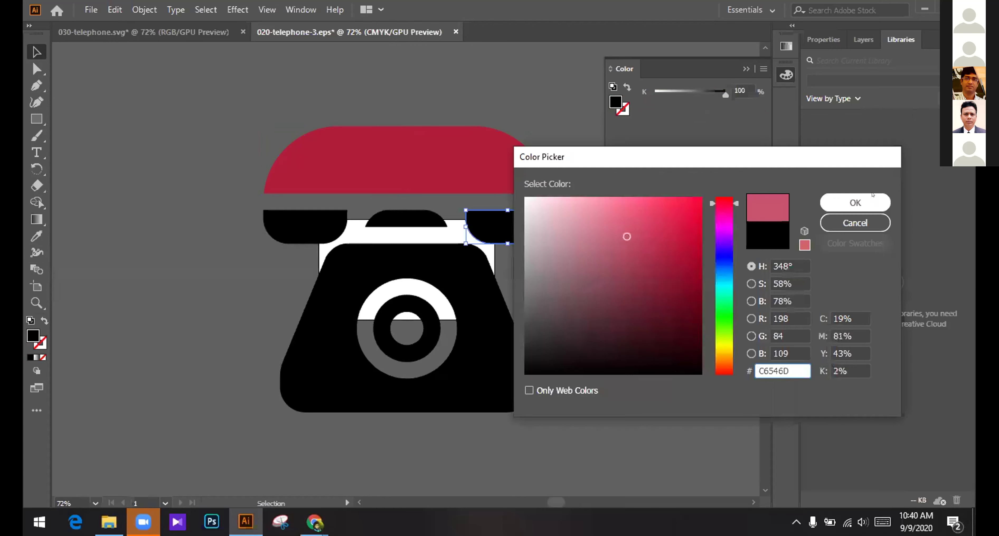
pyautogui.press('Return')
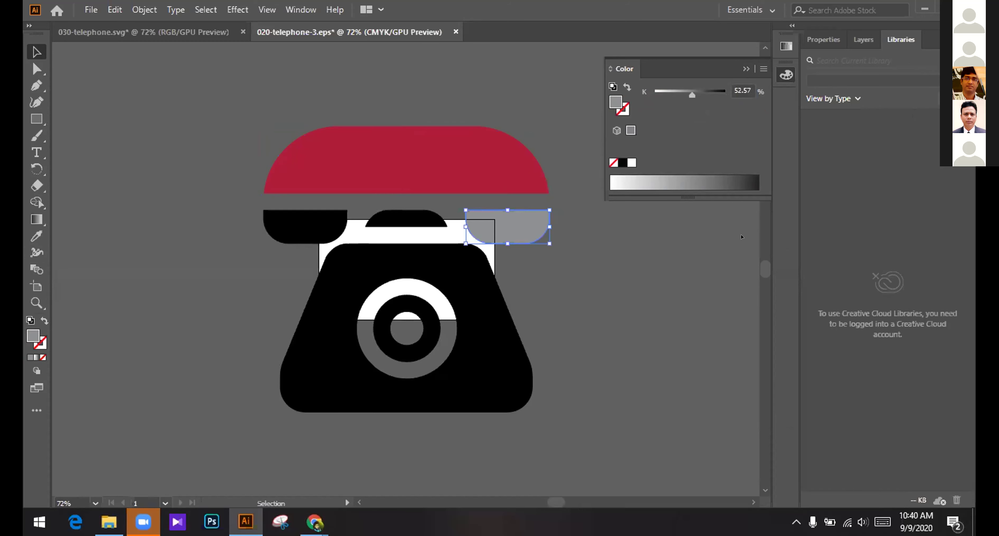
# Select the whole telephone artwork and check which color models can be chosen for it.
pyautogui.hotkey('ctrl', 'a')
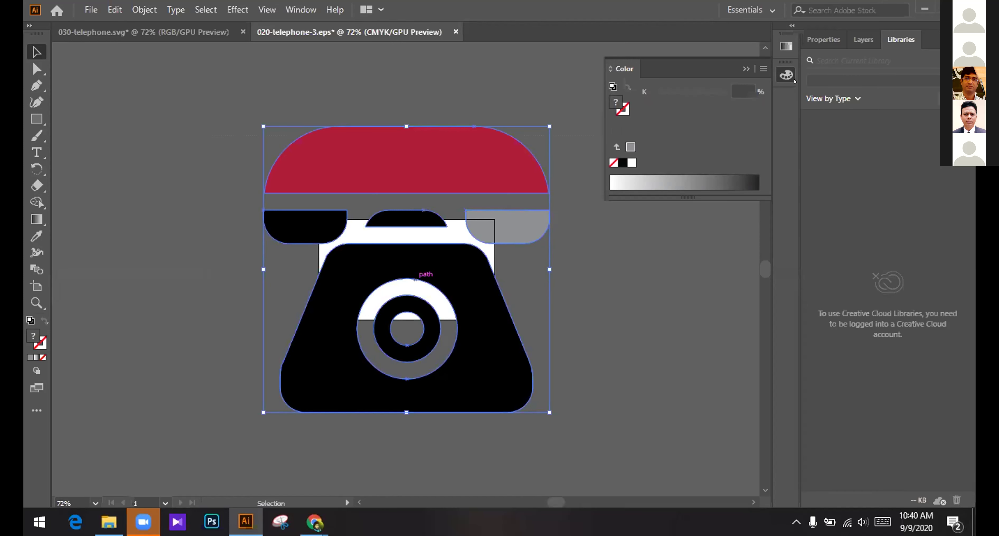
pyautogui.click(763, 69)
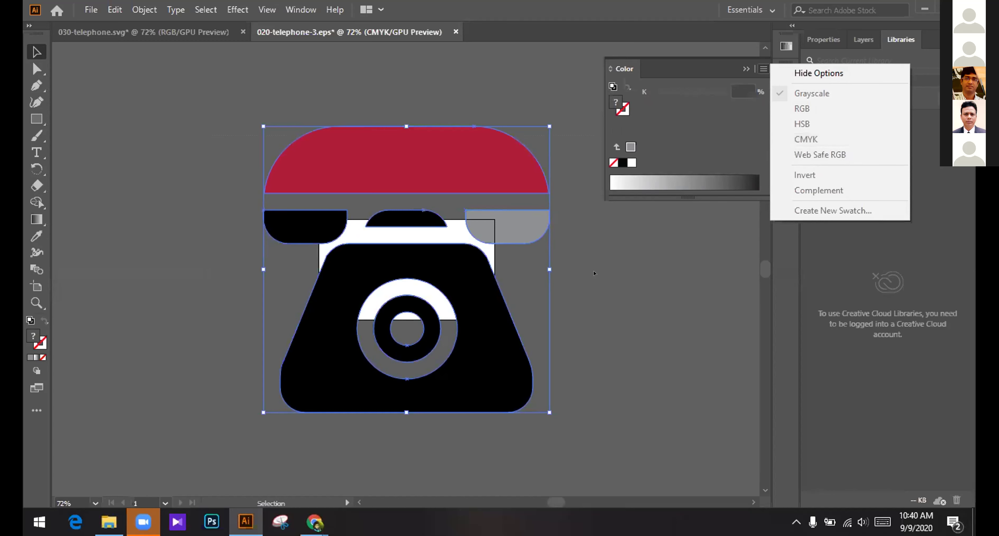
pyautogui.click(227, 147)
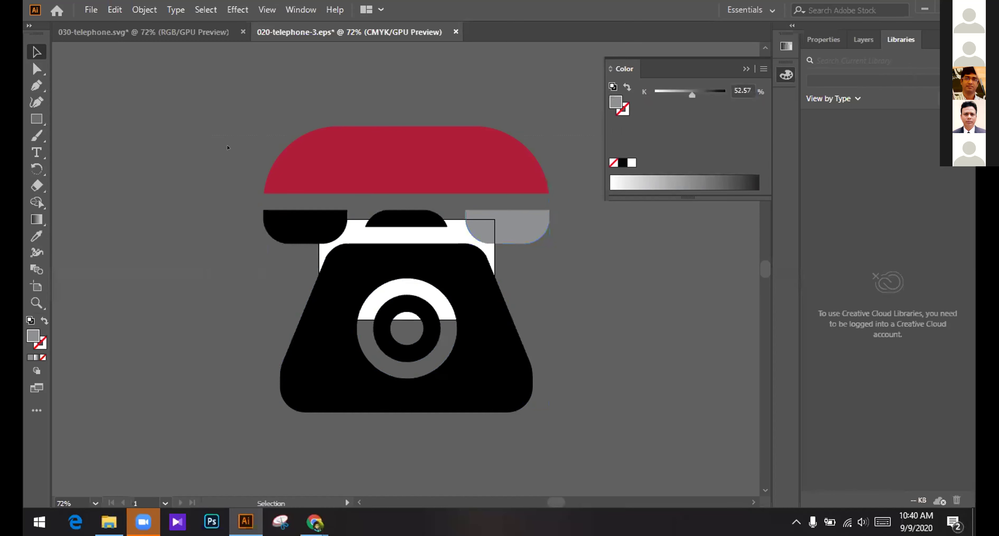
pyautogui.moveTo(537, 362); pyautogui.dragTo(561, 362)
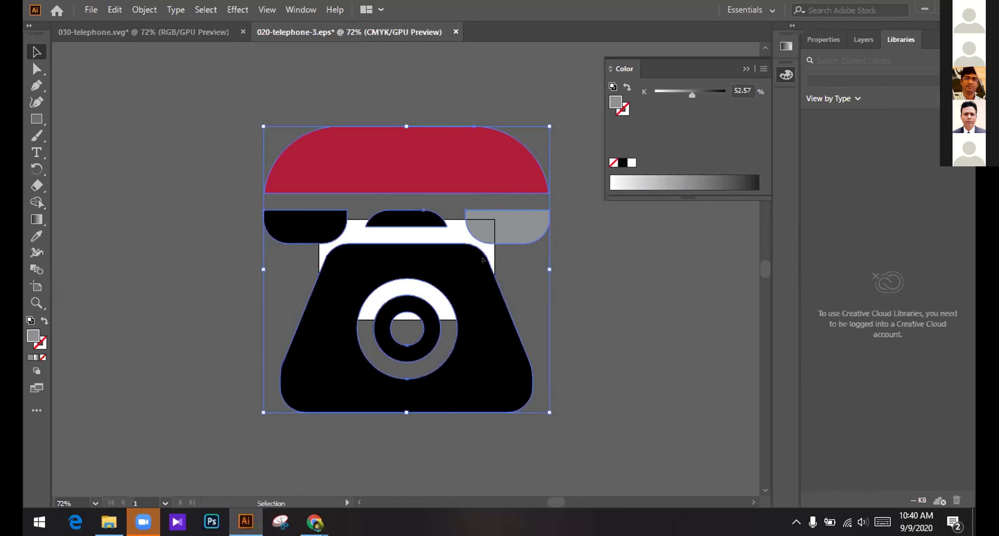
# Check the document color mode, keep it at CMYK Color, and select the telephone's black body.
pyautogui.hotkey('alt', 'f')
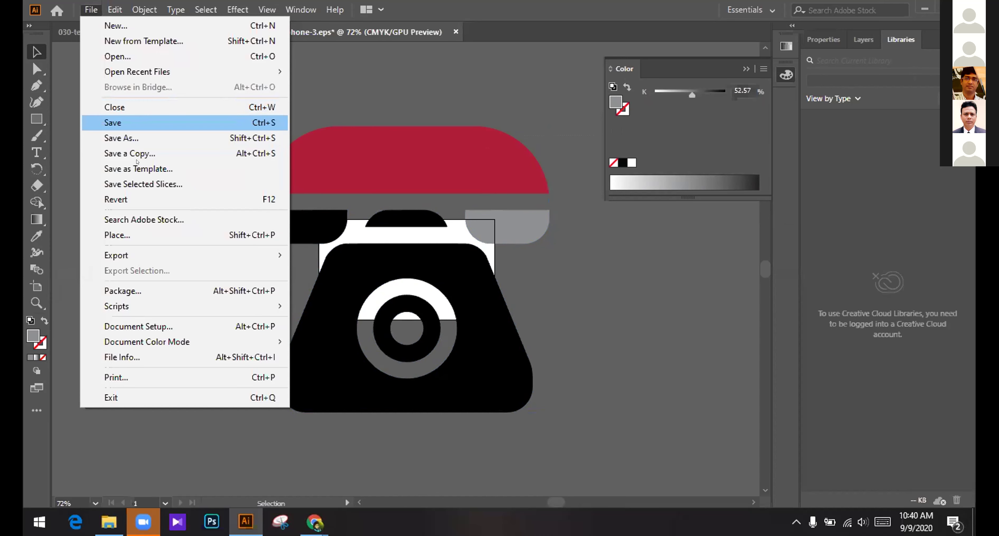
pyautogui.moveTo(181, 341)
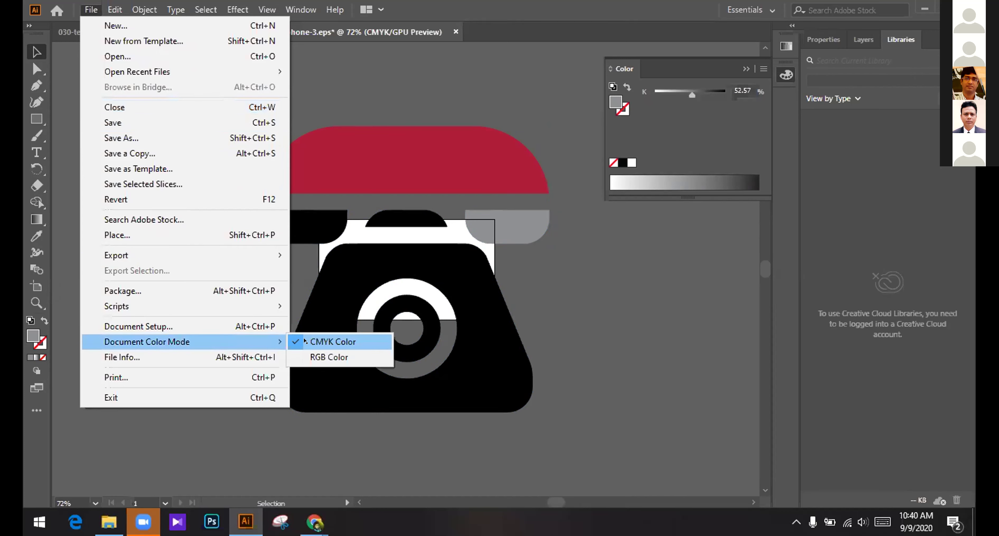
pyautogui.click(304, 341)
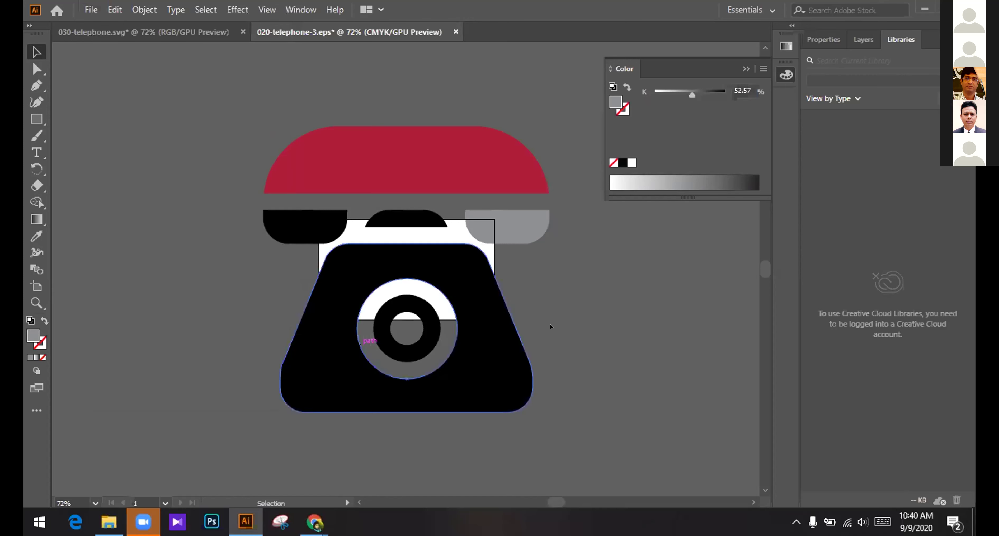
pyautogui.click(492, 316)
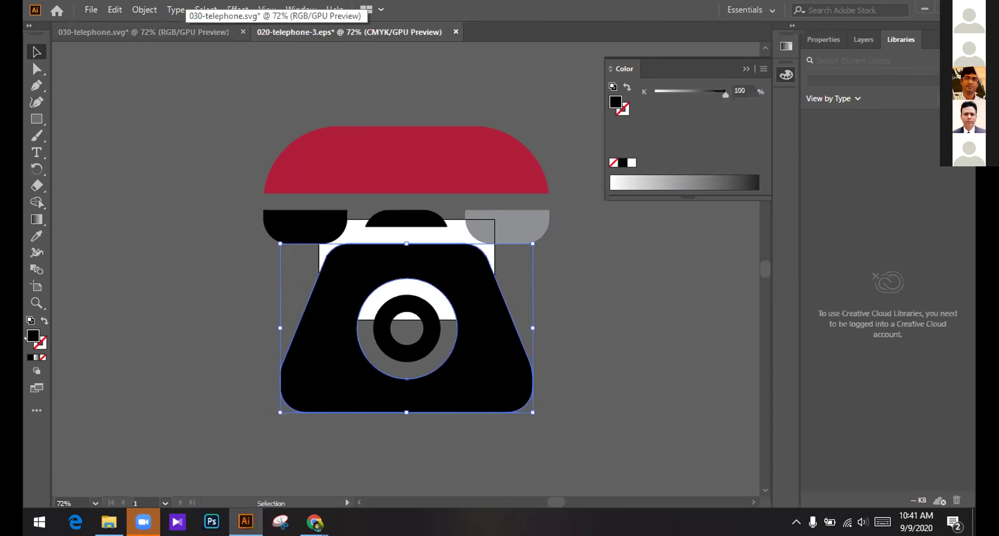
# Switch to 030-telephone.svg and fill the black speech bubble with the copied hex color.
pyautogui.click(144, 31)
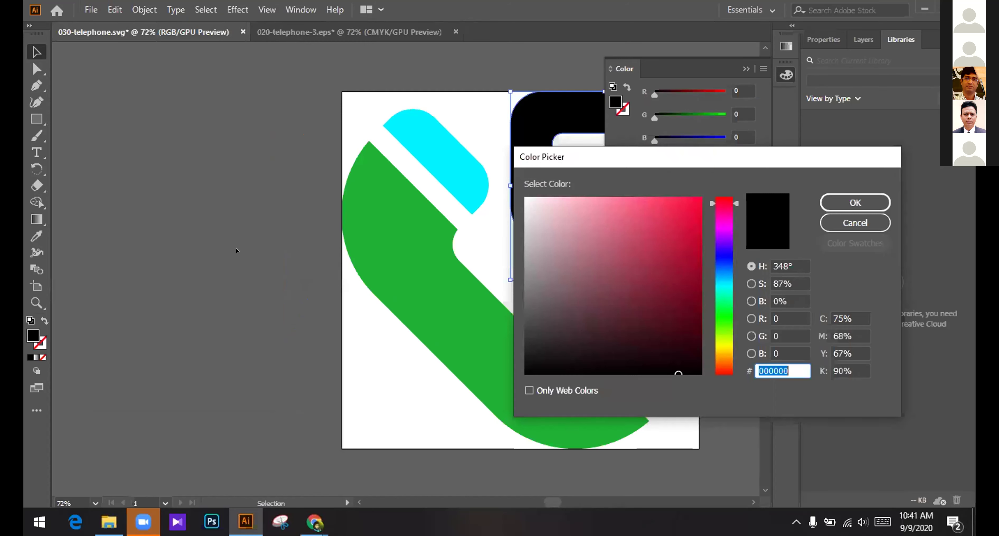
pyautogui.hotkey('ctrl', 'v')
pyautogui.press('Return')
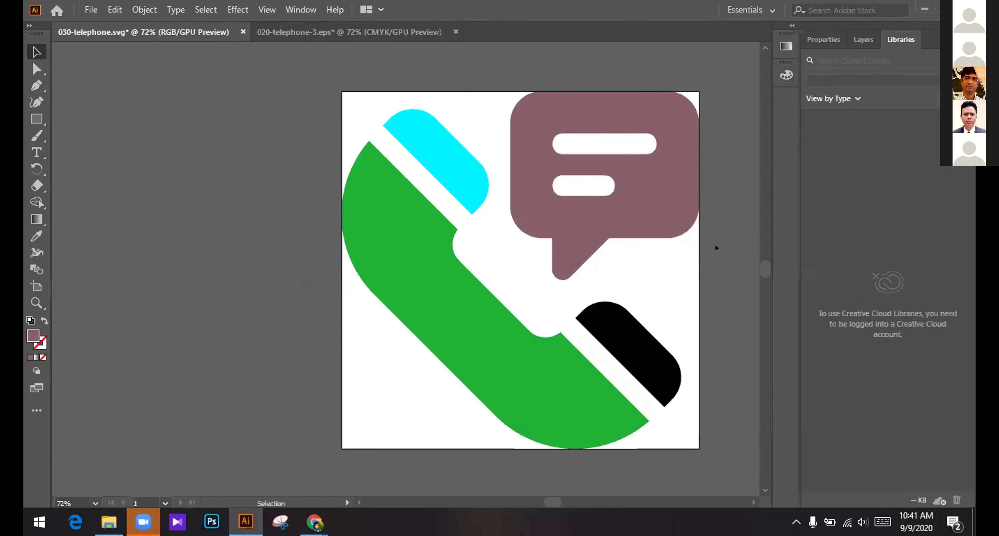
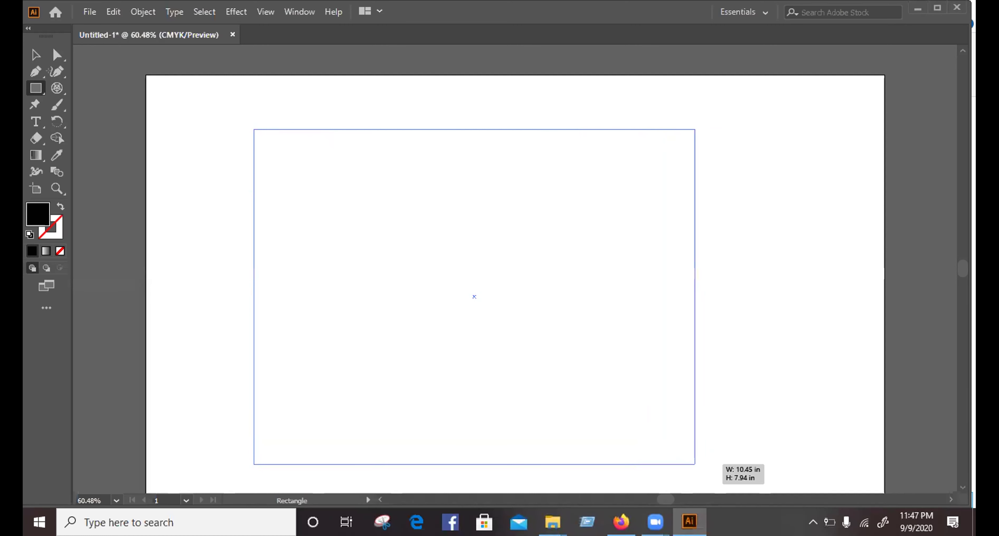
# Draw a small square beside the left edge of the large black rectangle and fill it with pink ff2c68.
pyautogui.click(34, 47)
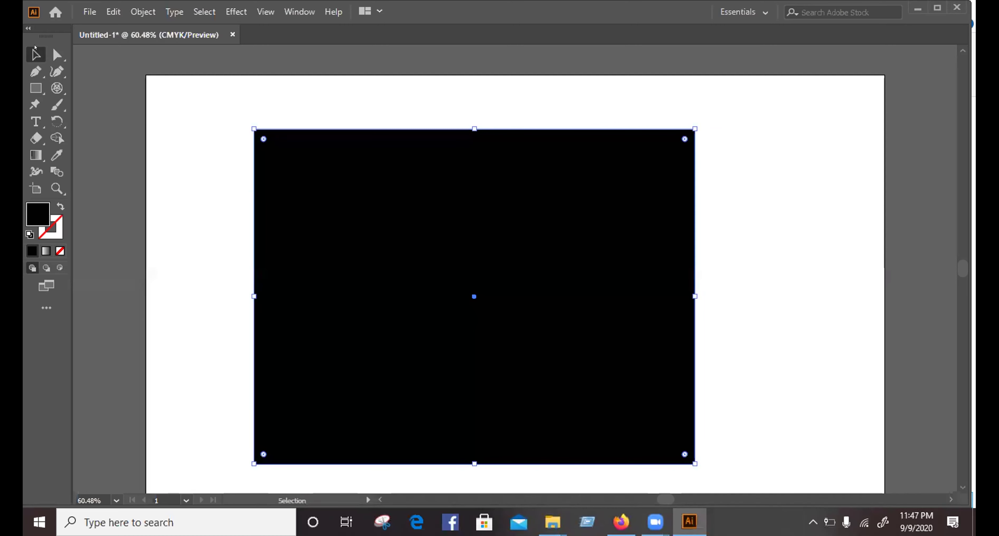
pyautogui.hotkey('ctrl', 'shift', 'a')
pyautogui.click(35, 89)
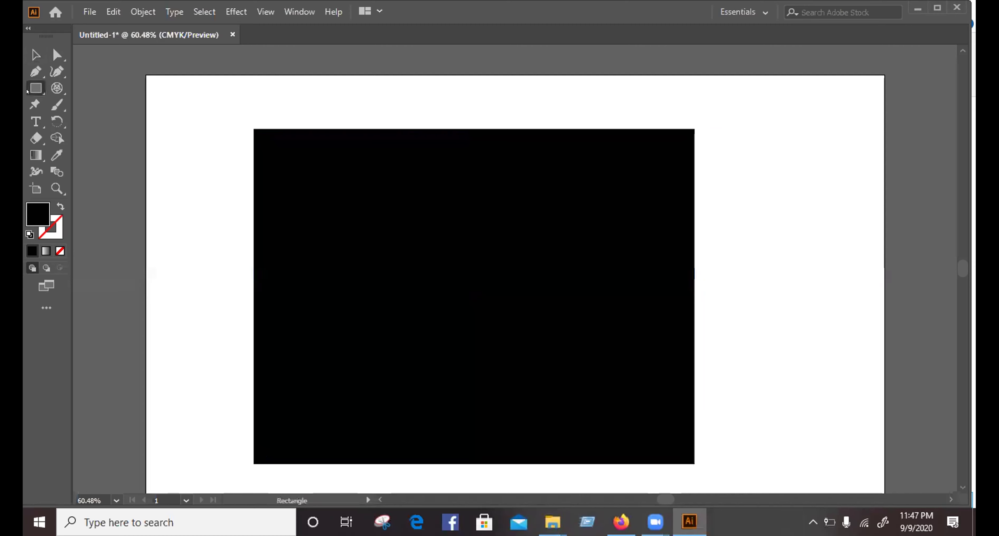
pyautogui.moveTo(172, 143); pyautogui.dragTo(239, 210)
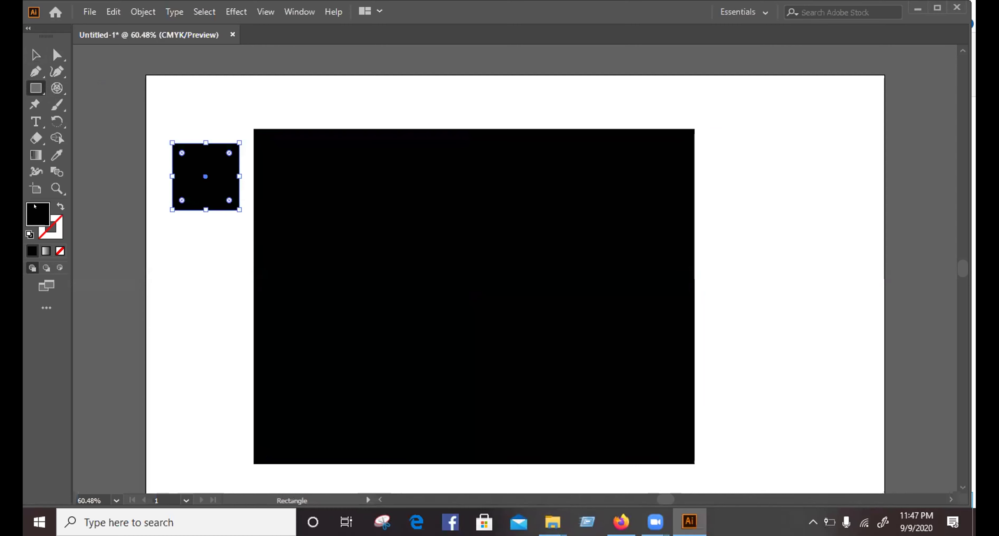
pyautogui.doubleClick(34, 207)
pyautogui.moveTo(696, 111); pyautogui.dragTo(691, 108)
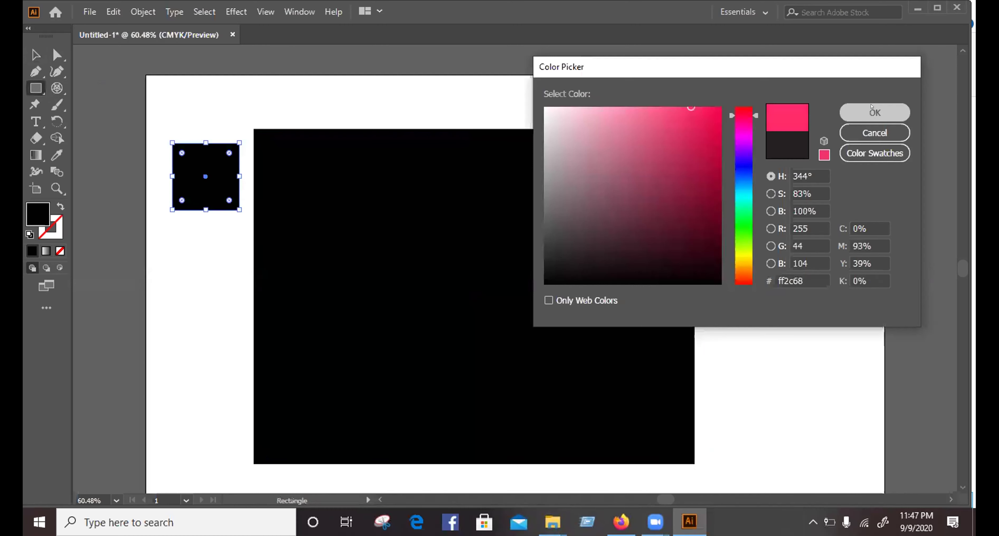
pyautogui.press('Return')
pyautogui.press('v')
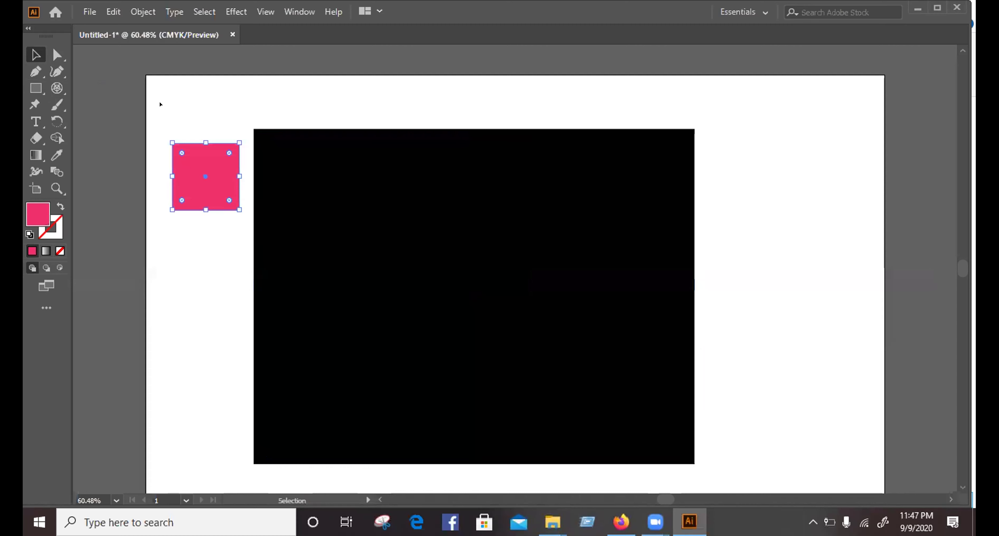
# Select the large black rectangle and the small pink square together.
pyautogui.click(191, 102)
pyautogui.moveTo(192, 114); pyautogui.dragTo(268, 240)
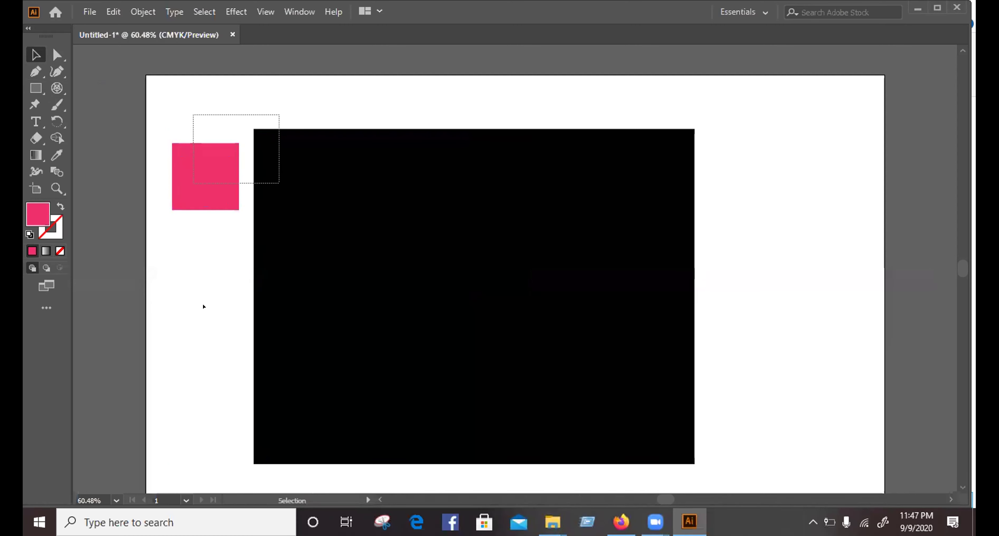
pyautogui.click(225, 328)
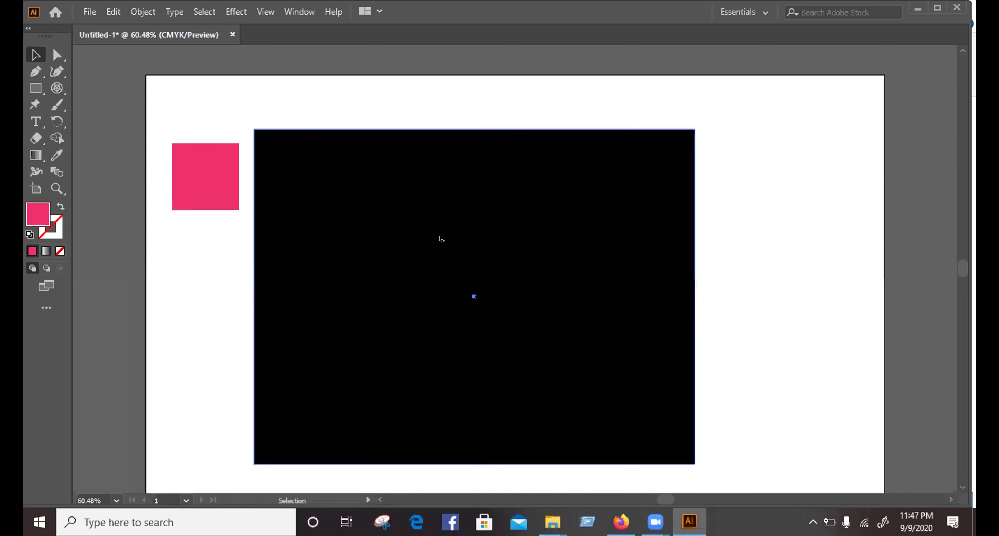
pyautogui.click(442, 239)
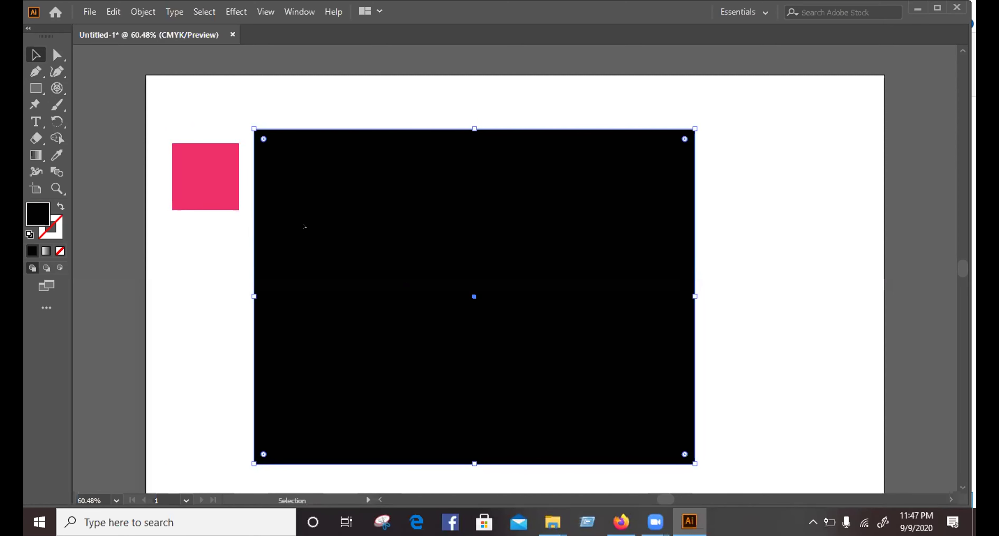
pyautogui.keyDown('shift'); pyautogui.click(204, 185); pyautogui.keyUp('shift')
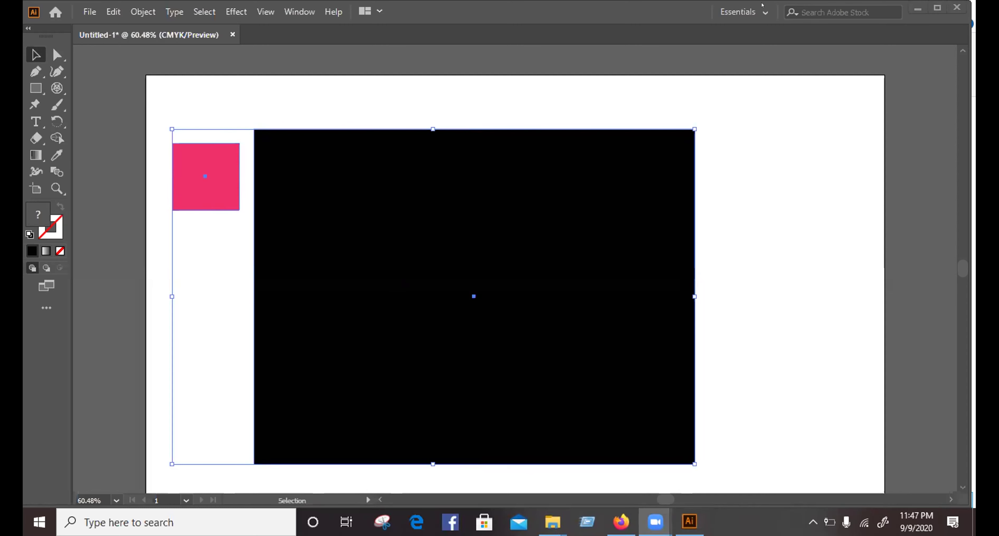
# Reset the Essentials workspace to its default layout.
pyautogui.click(743, 11)
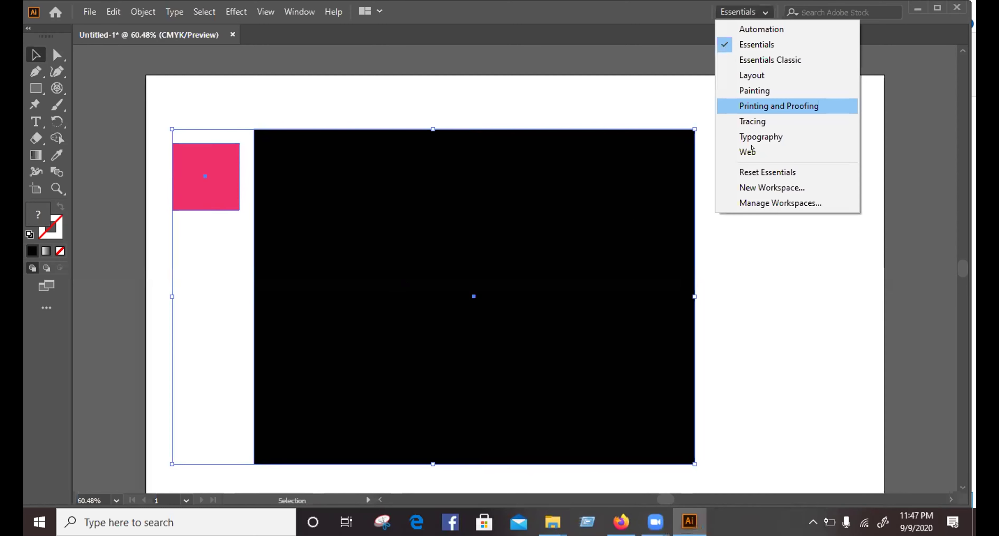
pyautogui.click(758, 171)
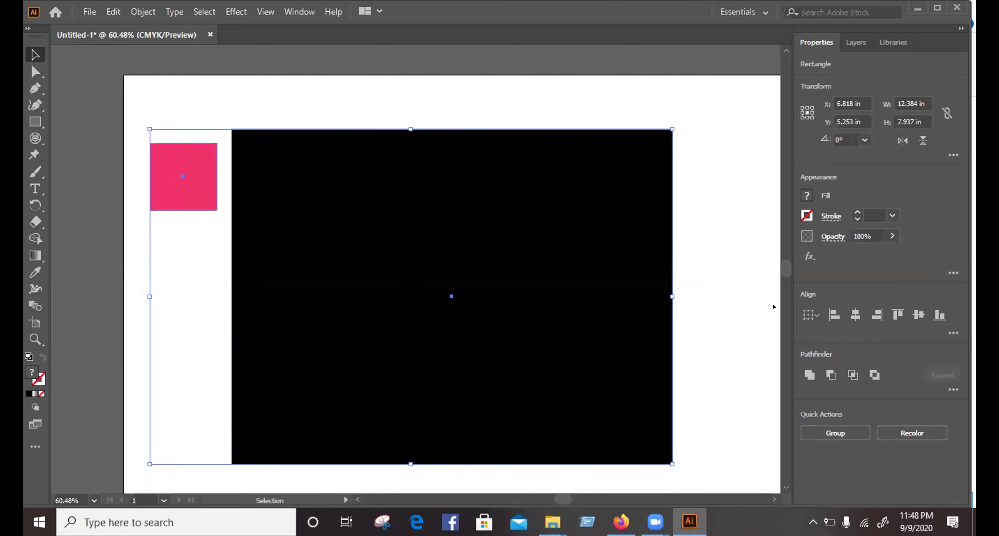
# Make the large black rectangle the key object and view the alignment reference choices and the additional align options.
pyautogui.click(814, 315)
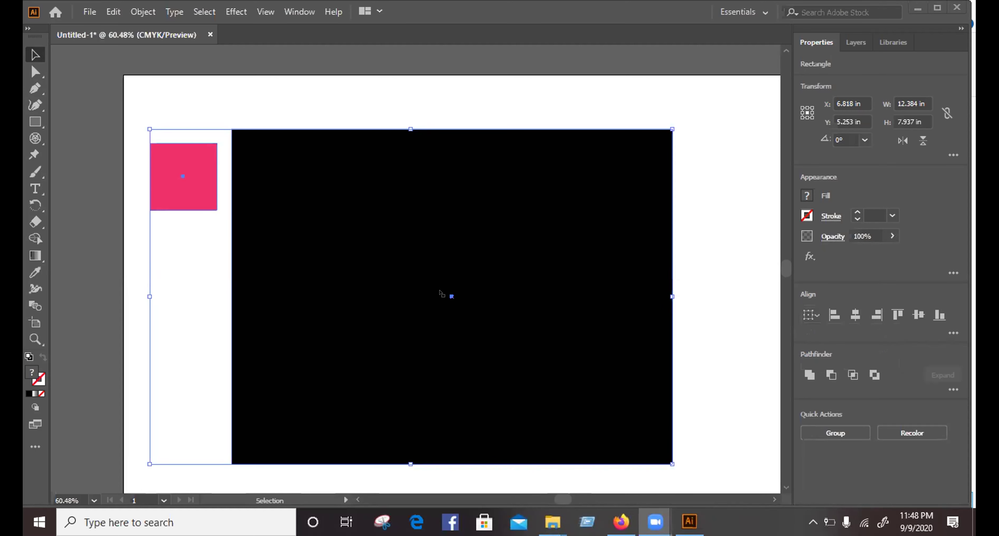
pyautogui.click(335, 205)
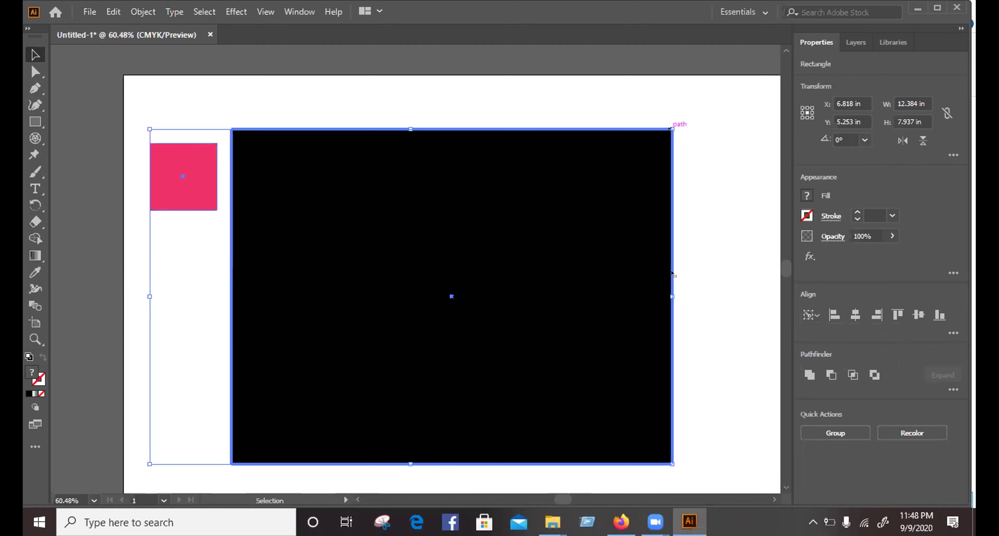
pyautogui.click(810, 314)
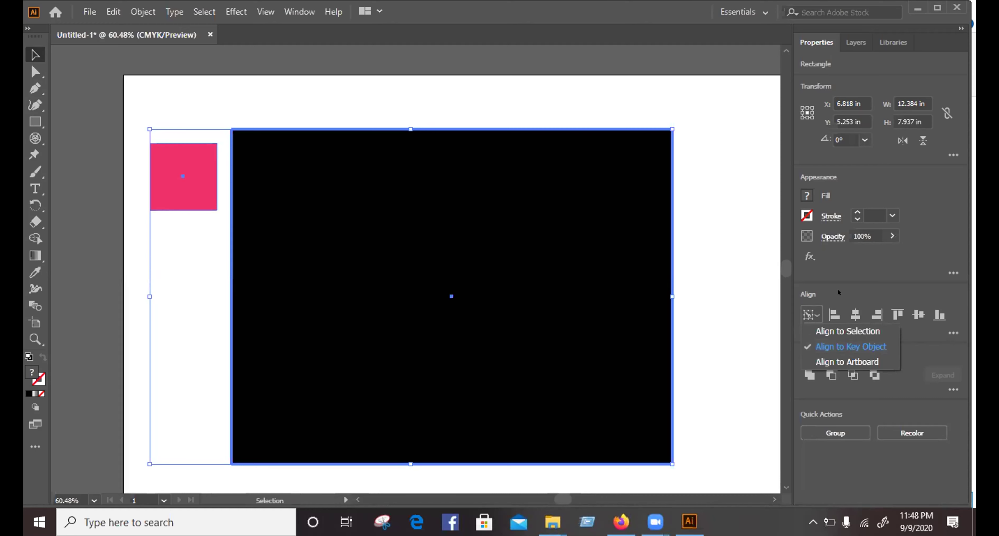
pyautogui.click(960, 317)
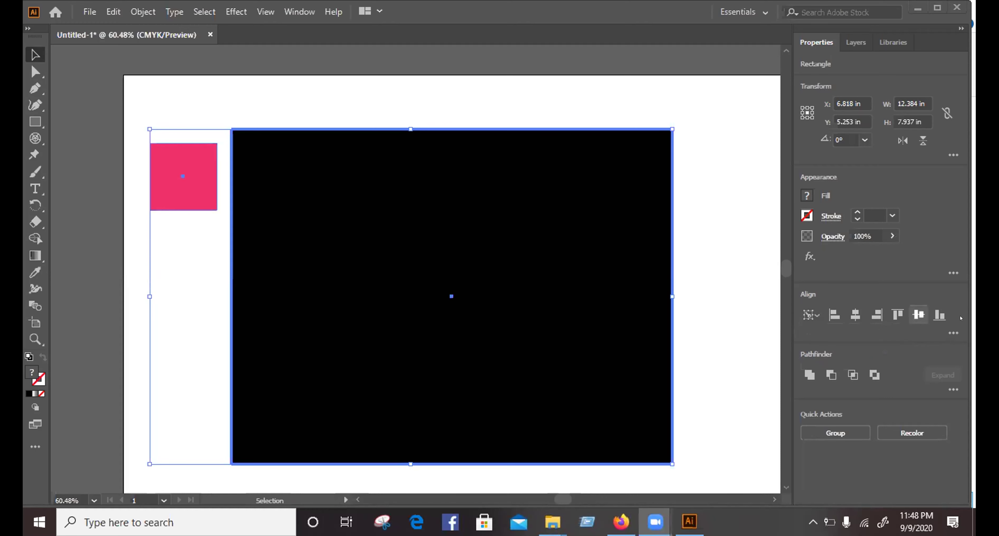
pyautogui.click(953, 330)
pyautogui.click(952, 333)
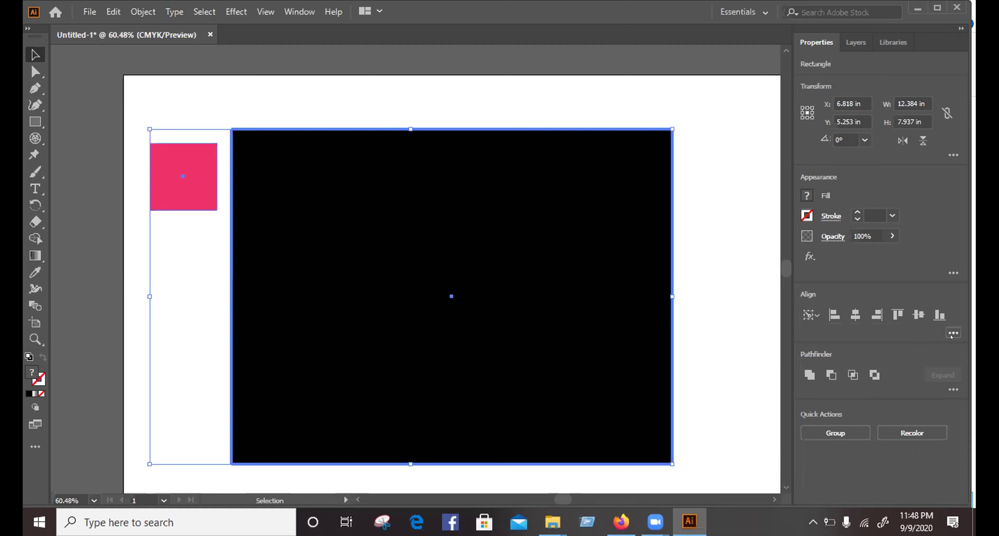
pyautogui.click(953, 332)
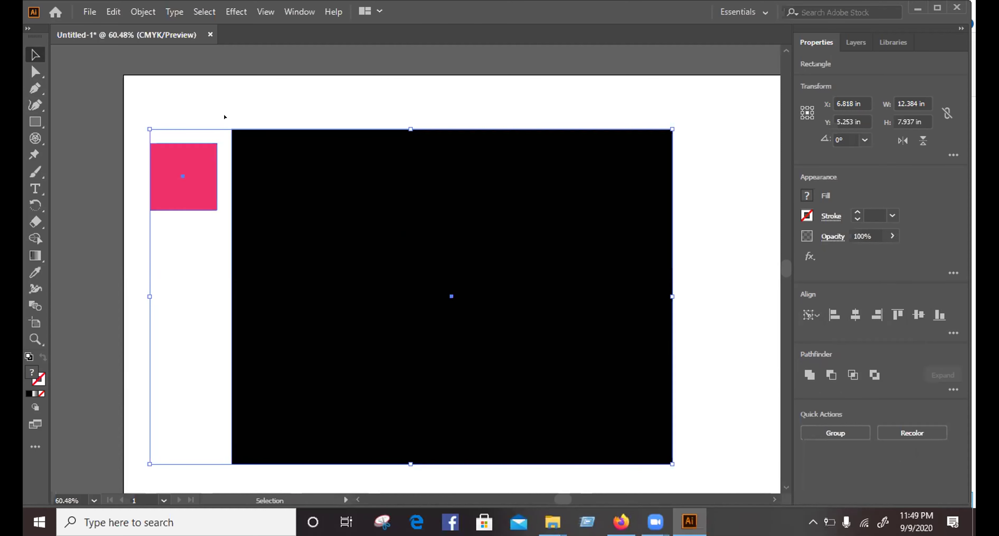
# Reselect the black rectangle and the pink square together and set the black rectangle as the alignment key object.
pyautogui.click(370, 125)
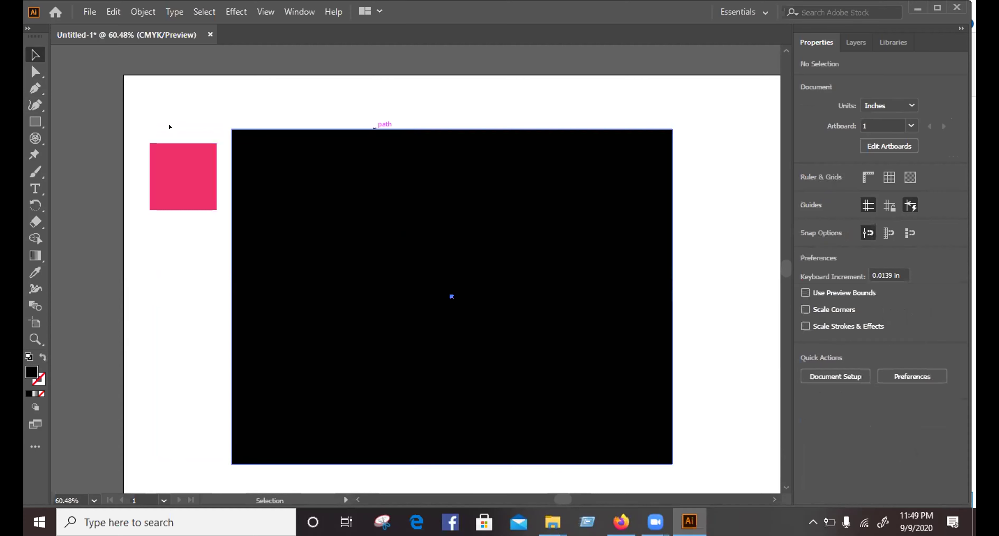
pyautogui.click(373, 127)
pyautogui.moveTo(125, 121); pyautogui.dragTo(473, 385)
pyautogui.moveTo(308, 184); pyautogui.dragTo(302, 183)
pyautogui.click(305, 183)
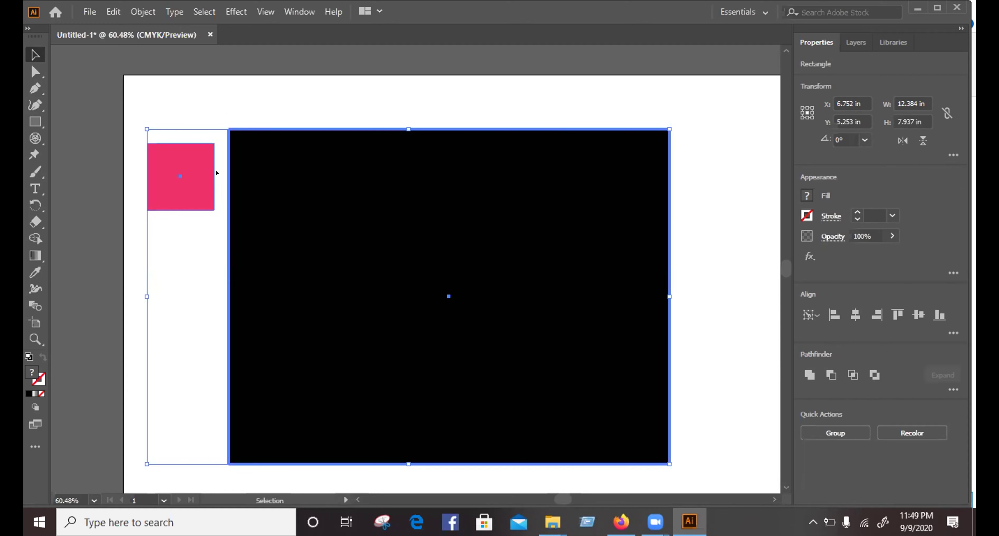
# Align the pink square to the black rectangle's left edge, then bring it to the rectangle's top-right corner.
pyautogui.click(837, 316)
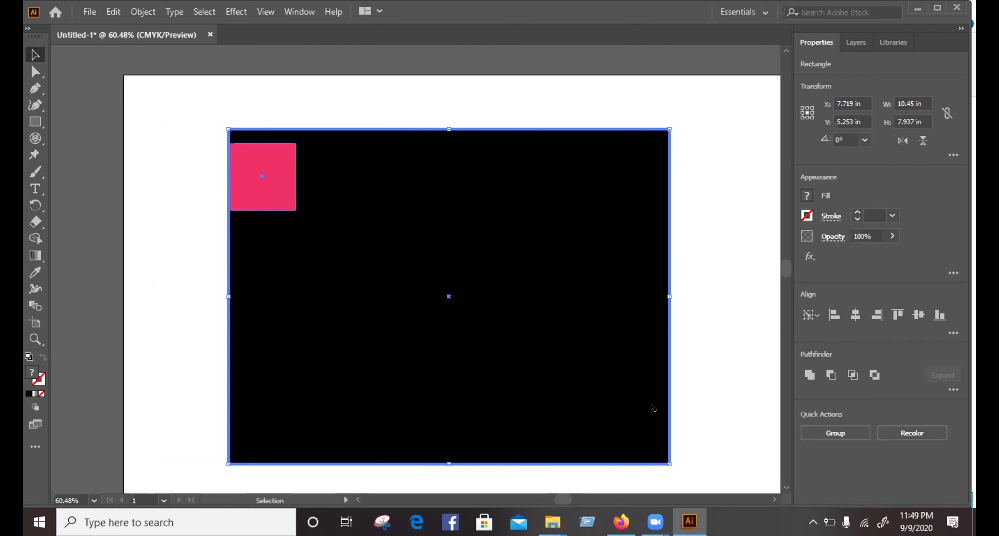
pyautogui.click(850, 315)
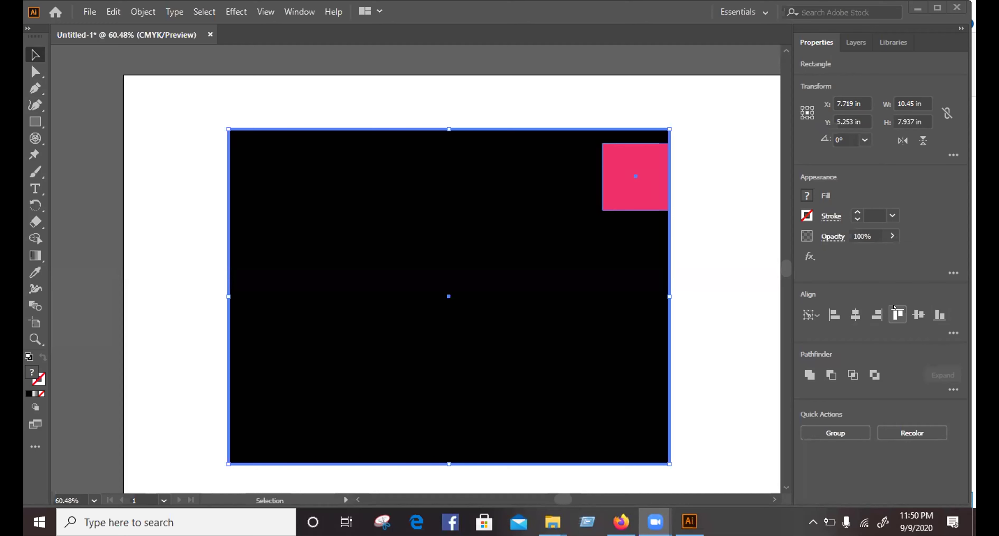
pyautogui.click(895, 314)
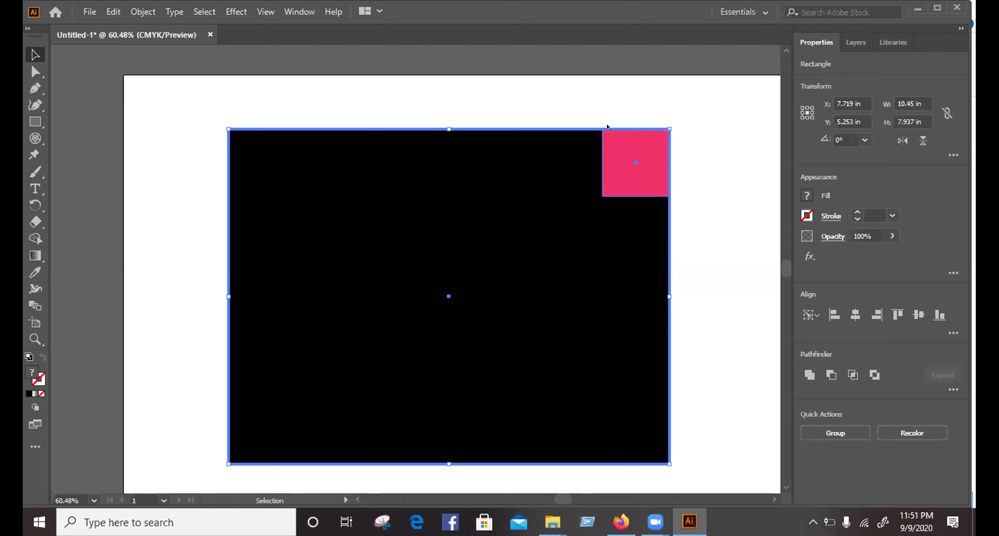
# Align the pink square vertically to the black rectangle's bottom, centre and top in turn along the right edge.
pyautogui.click(938, 315)
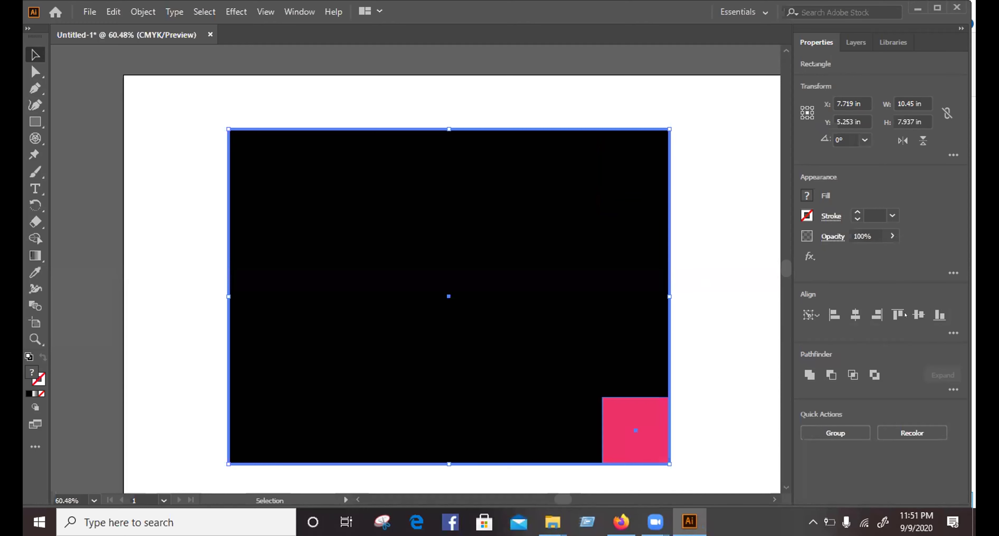
pyautogui.click(917, 314)
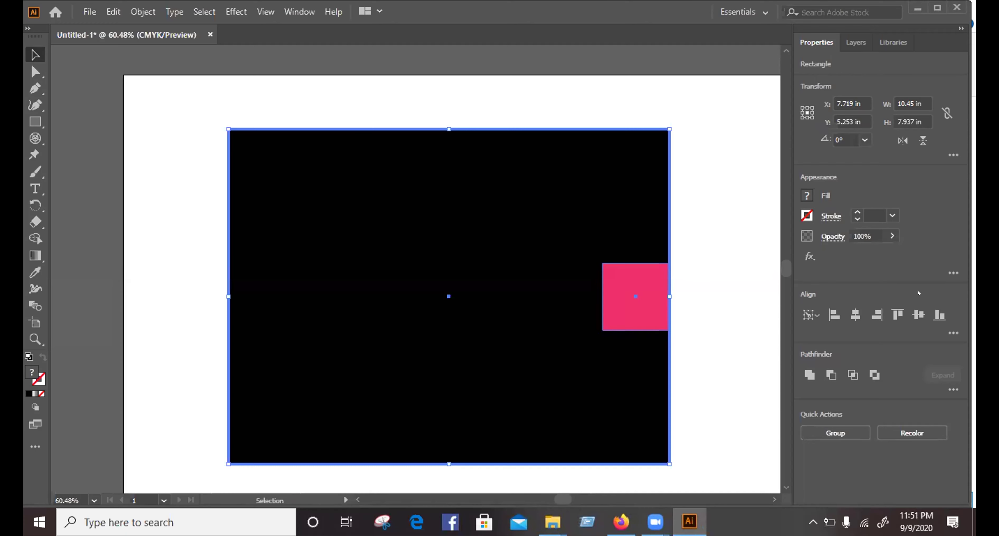
pyautogui.click(939, 315)
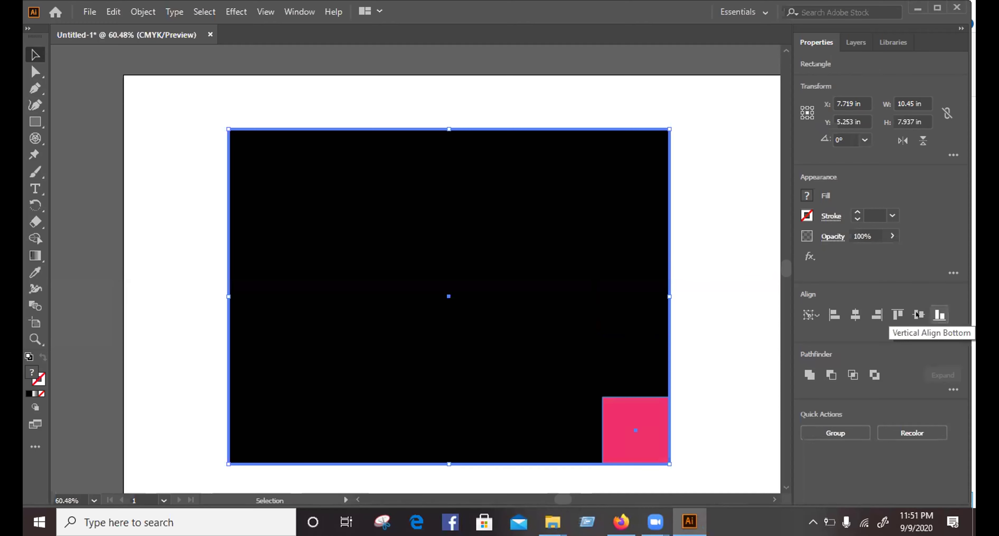
pyautogui.click(917, 314)
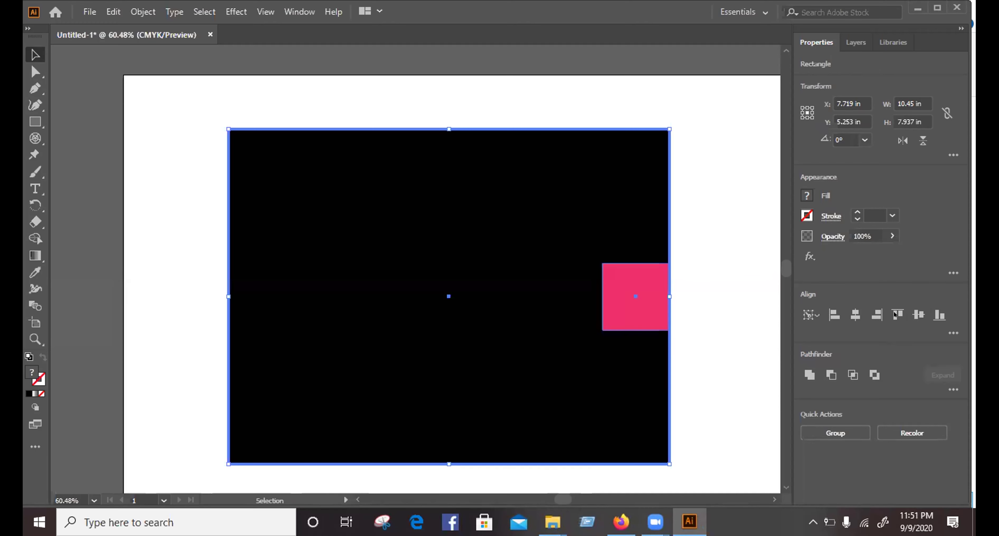
pyautogui.click(895, 315)
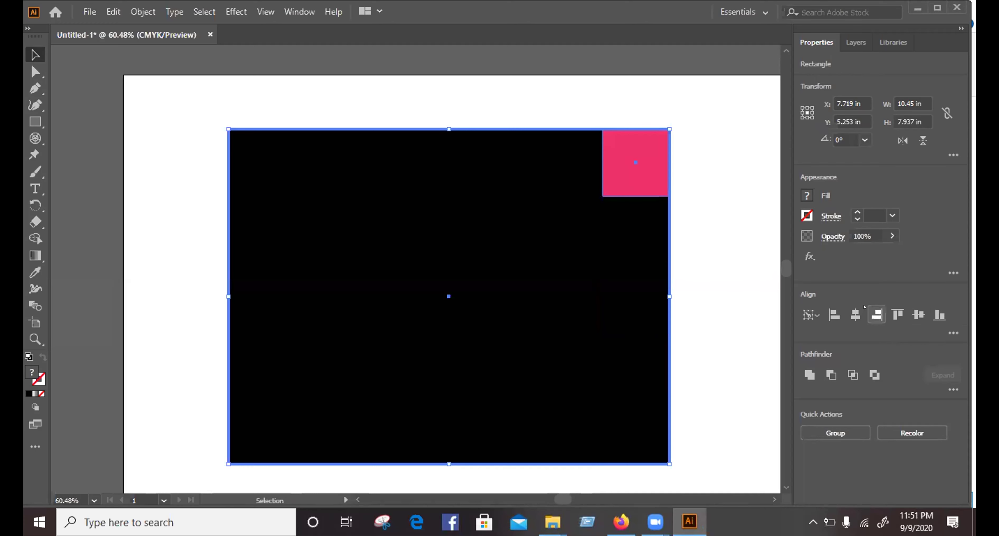
# Align the pink square horizontally to the black rectangle's centre, left and right in turn along the top edge.
pyautogui.click(857, 314)
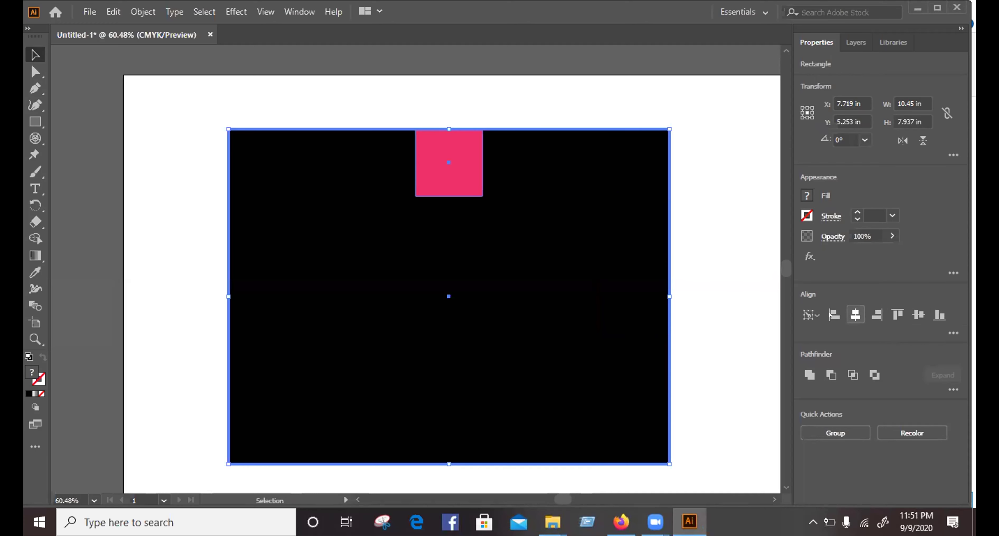
pyautogui.click(832, 314)
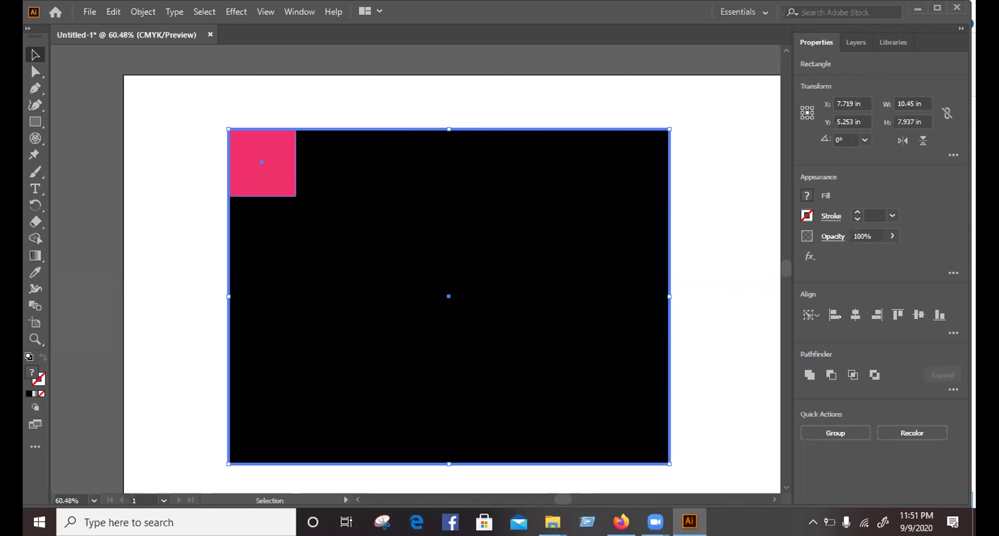
pyautogui.click(876, 314)
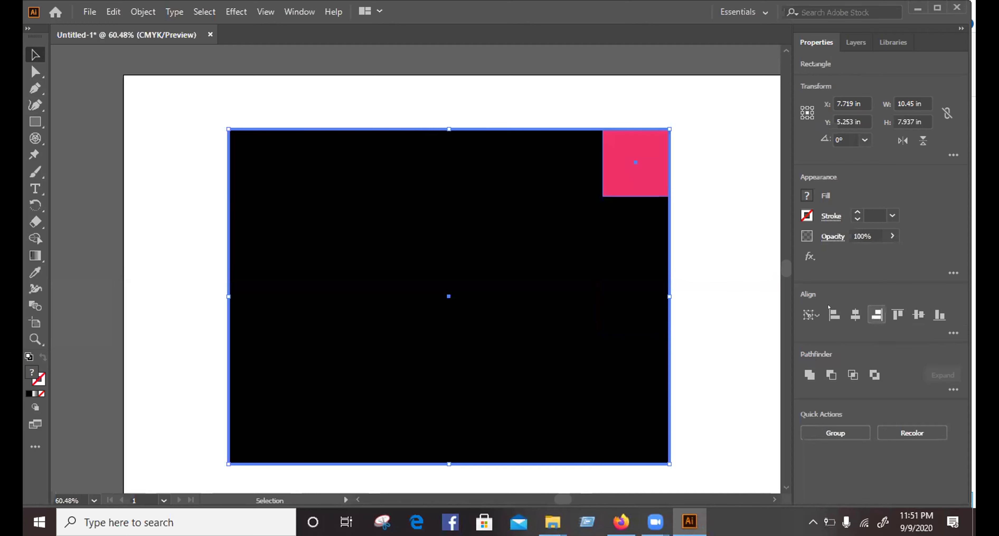
# Align the pink square to the rectangle's bottom and vertical centre, then return it to the top-right corner.
pyautogui.click(938, 315)
pyautogui.click(918, 315)
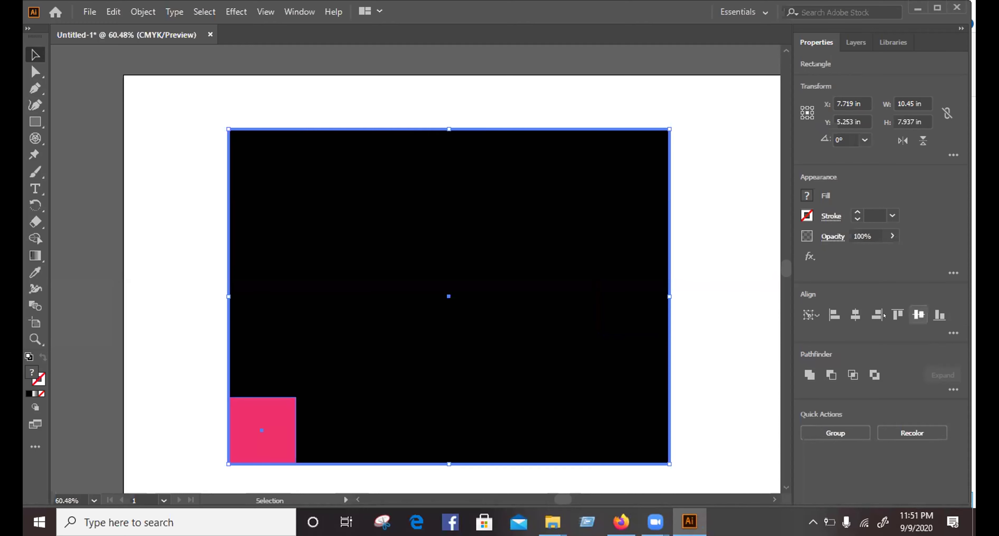
pyautogui.click(896, 315)
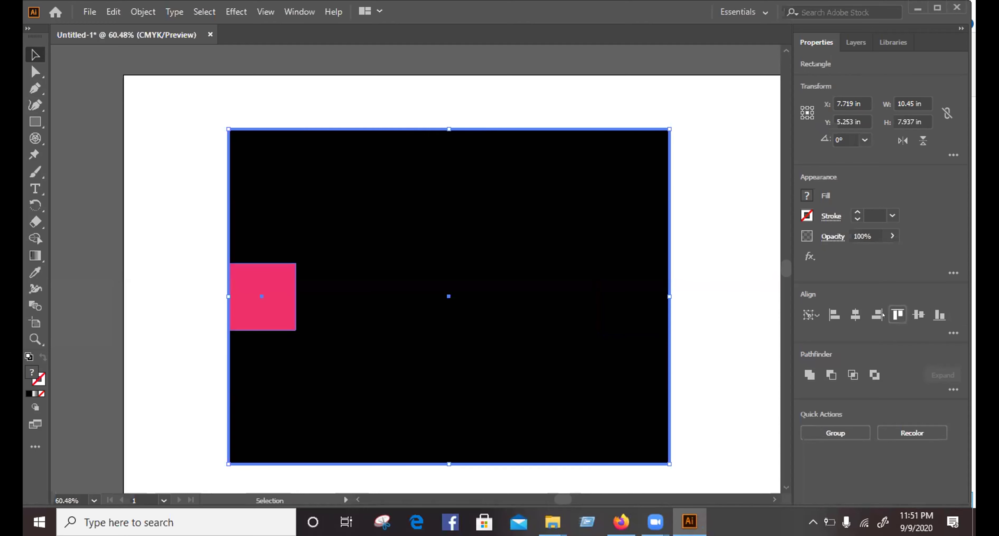
pyautogui.click(879, 315)
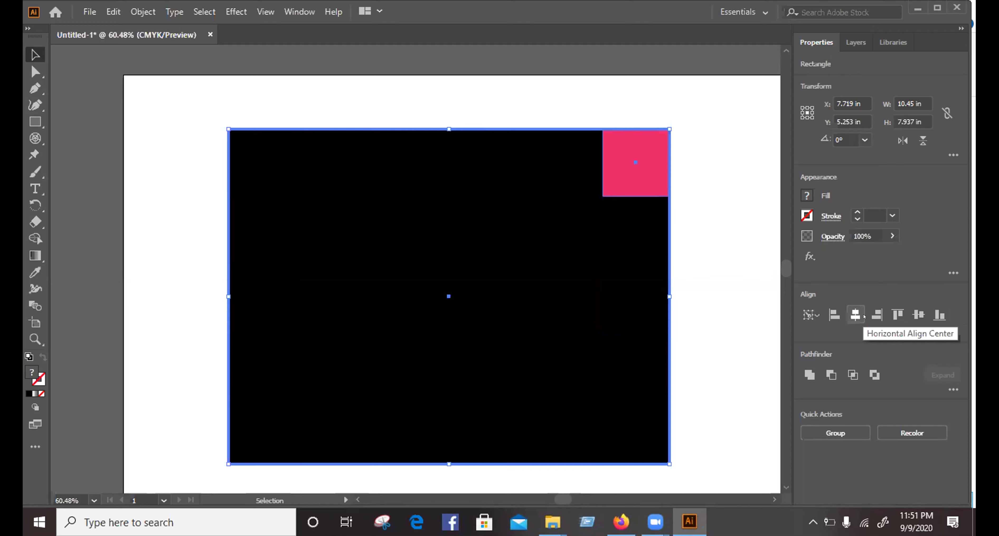
# Align the pink square to the rectangle's bottom-left corner, then shift it along the bottom edge between centre and right.
pyautogui.click(863, 315)
pyautogui.click(917, 315)
pyautogui.click(939, 315)
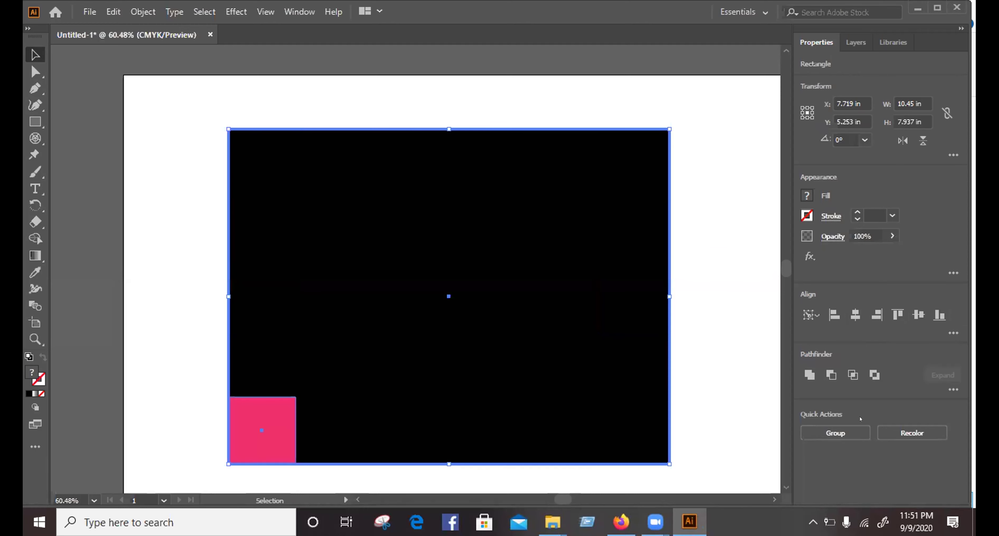
pyautogui.click(851, 316)
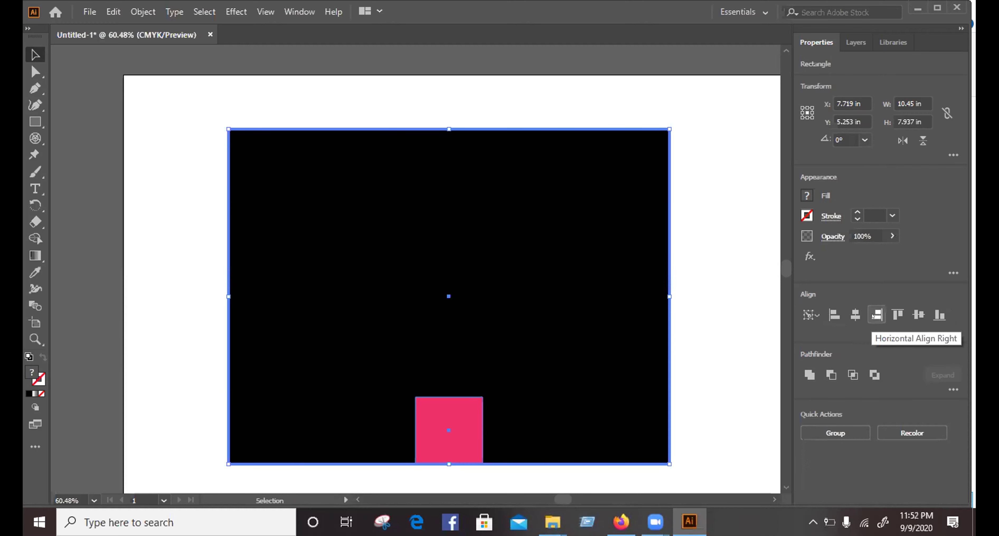
pyautogui.click(873, 316)
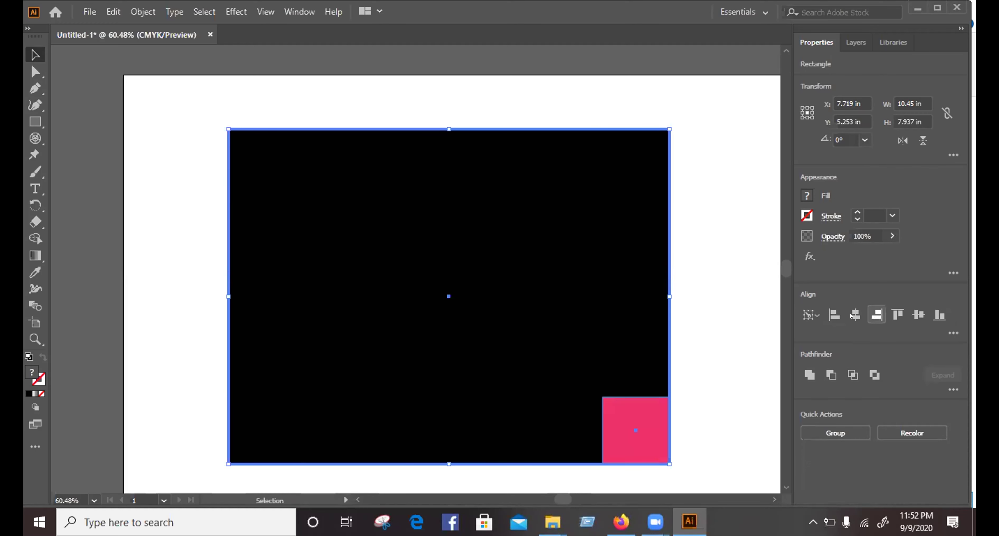
pyautogui.click(854, 314)
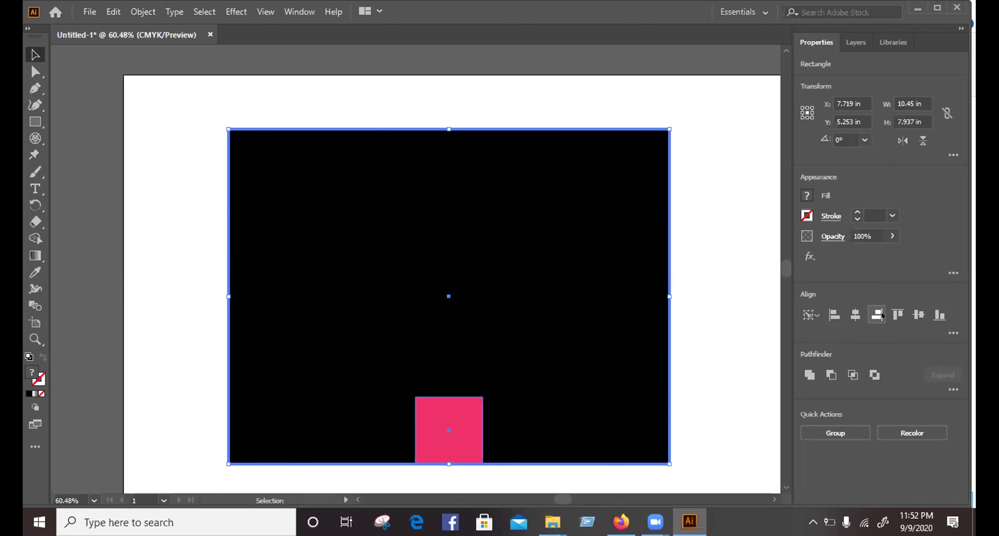
pyautogui.click(876, 314)
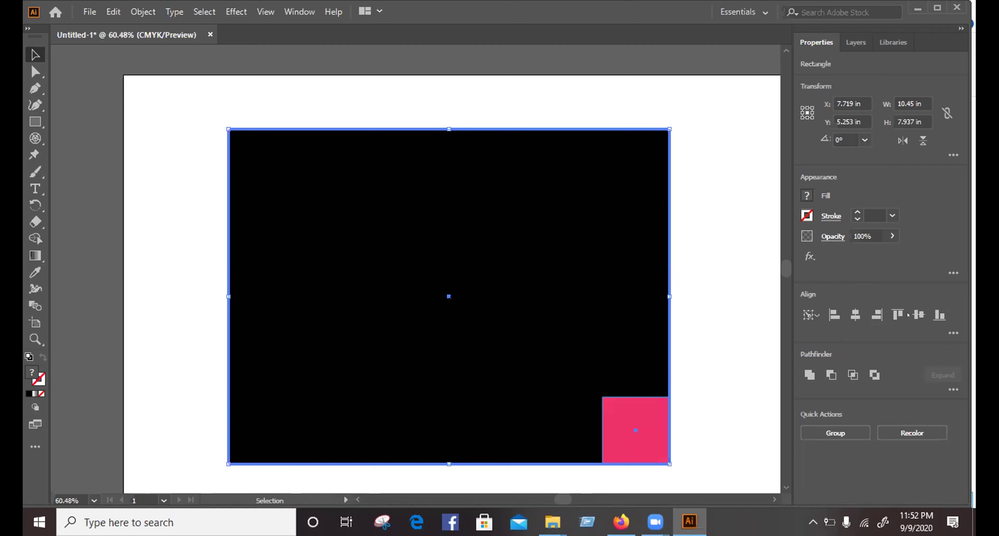
# Align the pink square to the rectangle's vertical centre and top along the right edge, then across to the top-left corner.
pyautogui.click(917, 315)
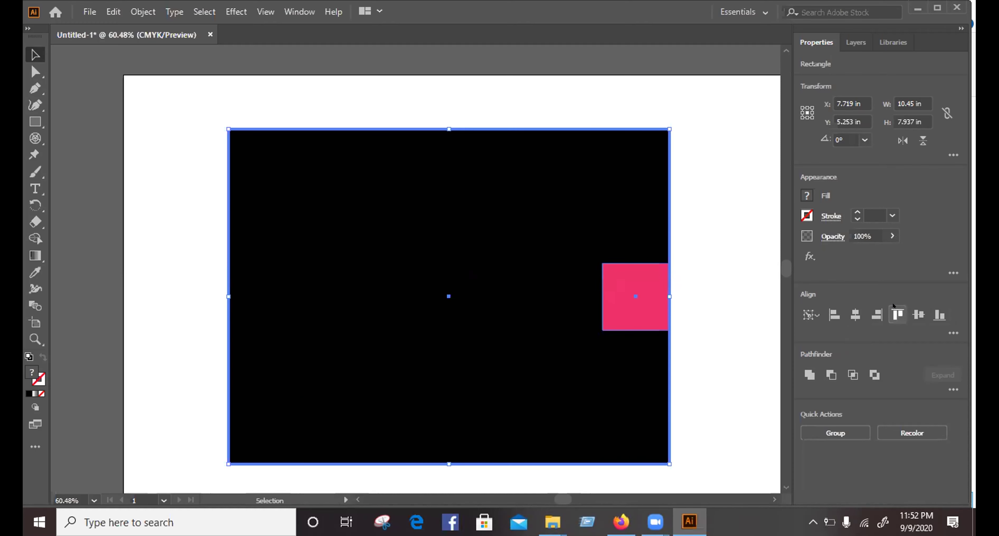
pyautogui.click(896, 314)
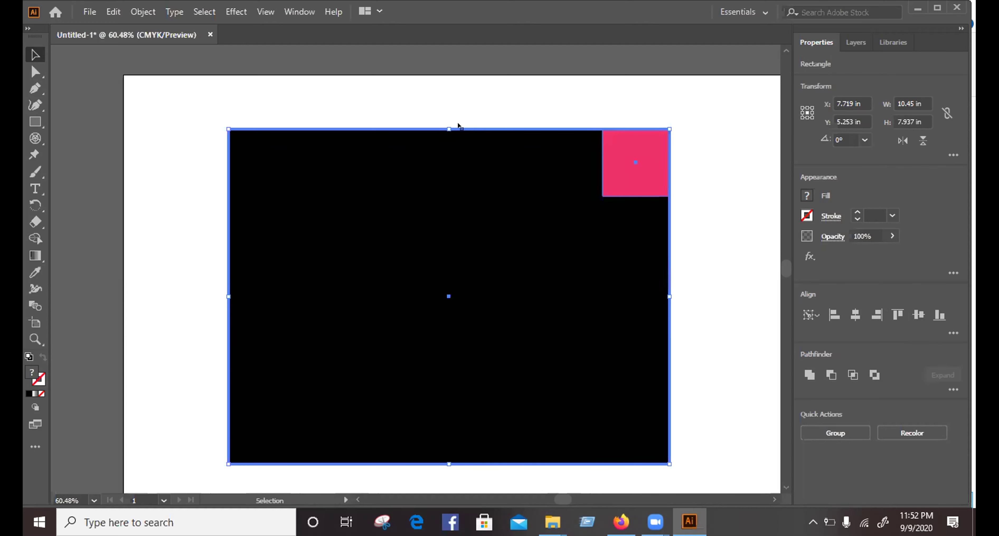
pyautogui.click(854, 314)
pyautogui.click(834, 315)
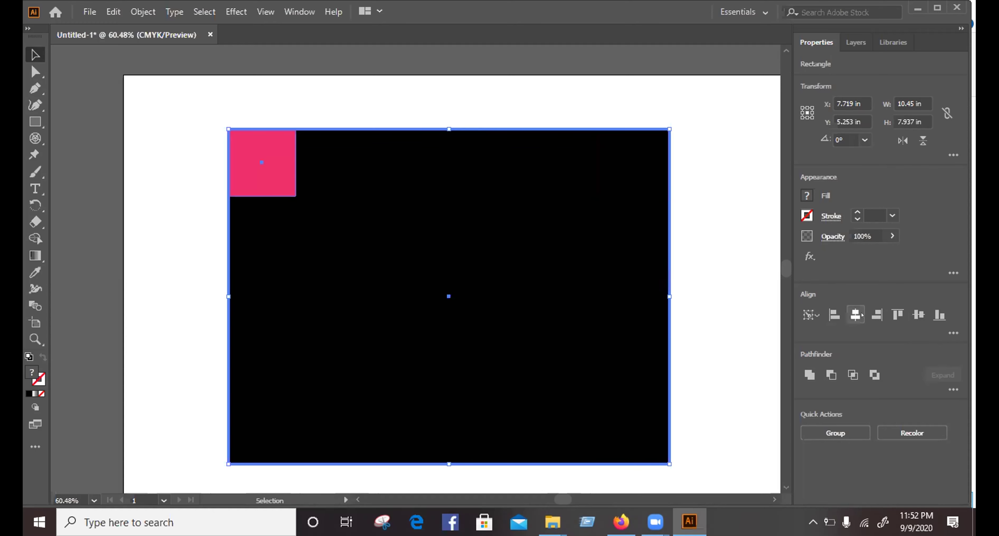
# Align the pink square right and undo it, then centre the square horizontally and vertically on the black rectangle.
pyautogui.click(876, 314)
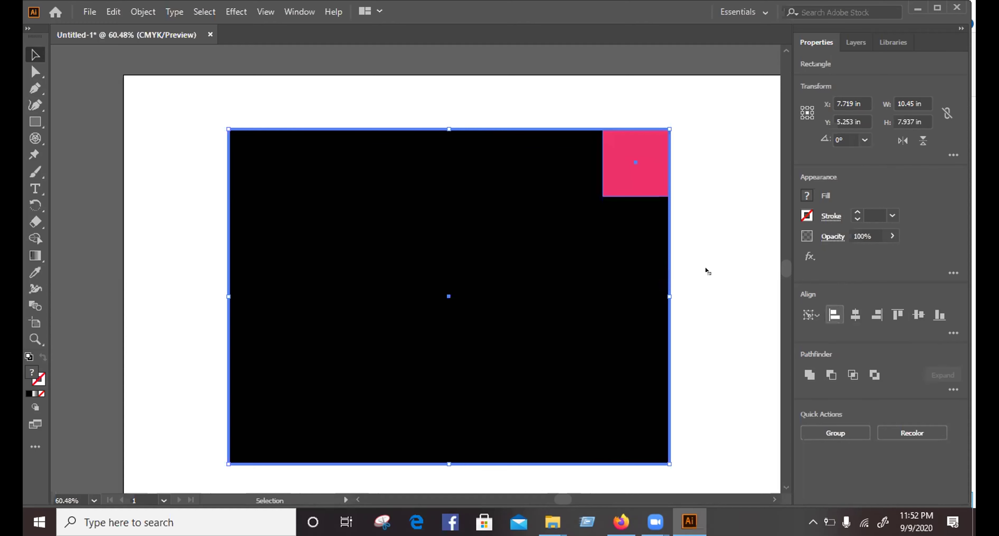
pyautogui.hotkey('ctrl', 'z')
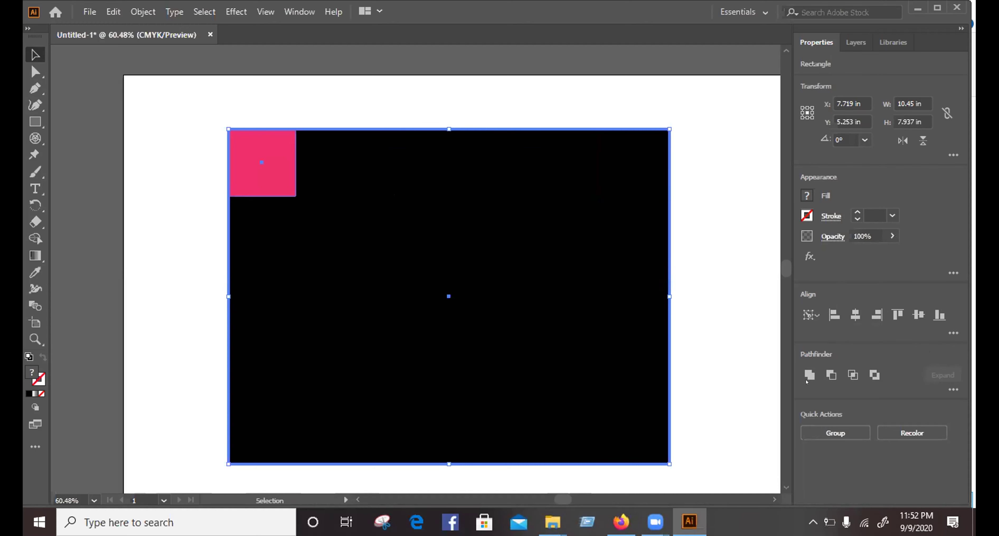
pyautogui.click(852, 315)
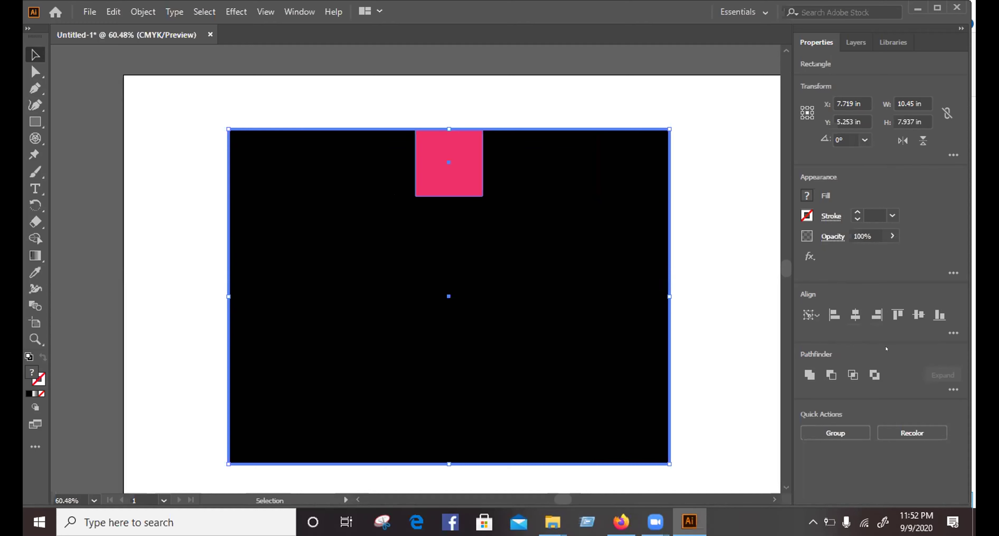
pyautogui.click(918, 314)
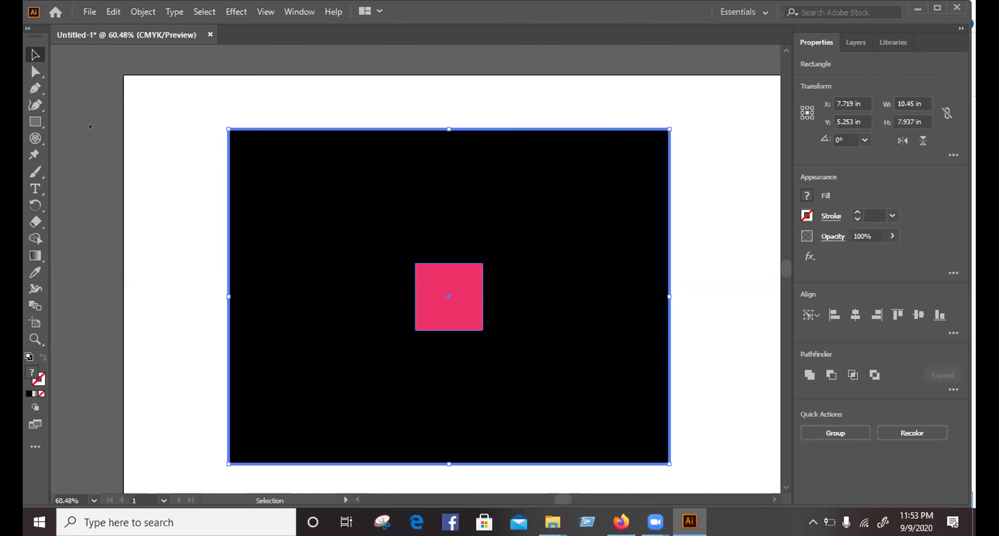
# Deselect both shapes and move only the pink square above and right of centre, to about X 8.61 in, Y 4.08 in.
pyautogui.click(170, 271)
pyautogui.moveTo(455, 288); pyautogui.dragTo(493, 237)
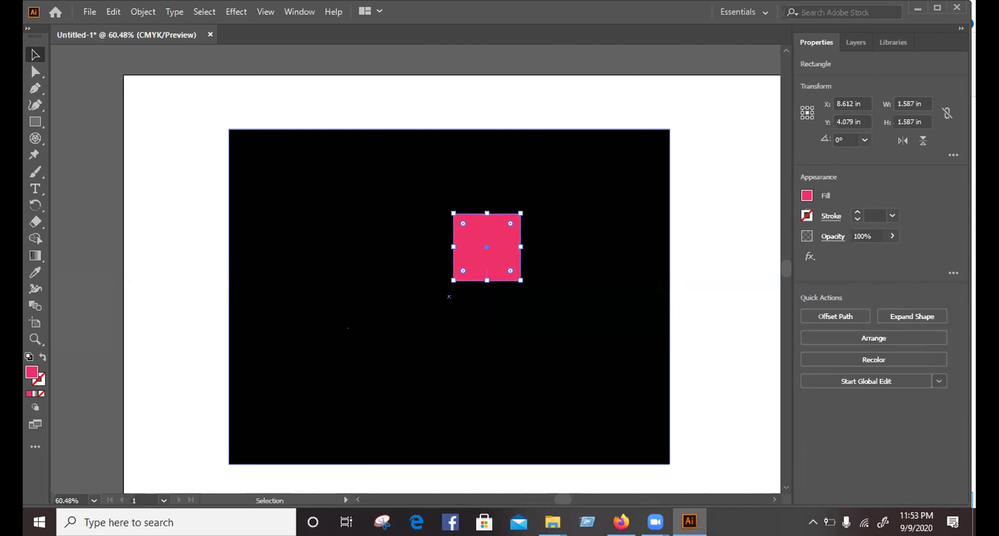
# Select both the black rectangle and the pink square and set their alignment reference to the artboard.
pyautogui.scroll(-1, 717, 248)
pyautogui.moveTo(718, 247); pyautogui.dragTo(662, 237)
pyautogui.press('space')
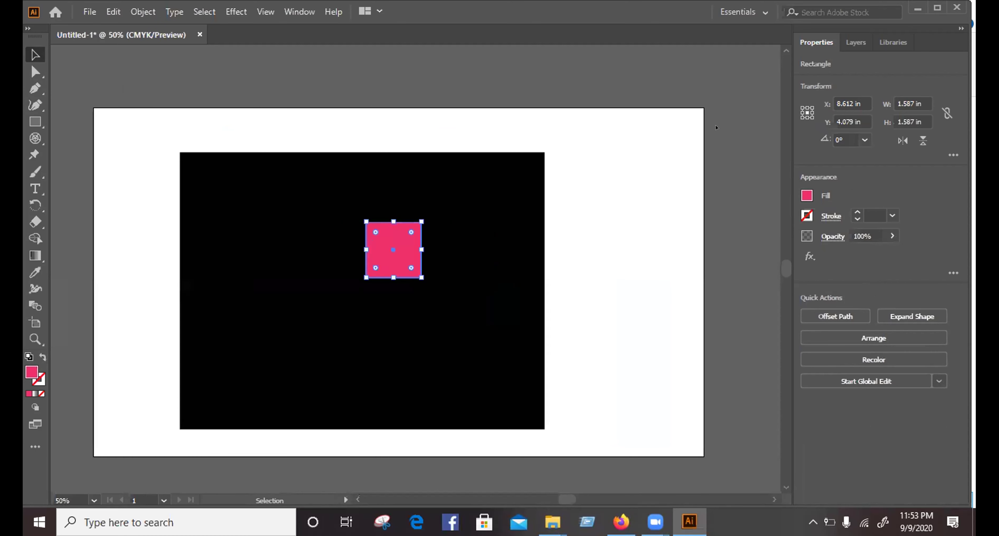
pyautogui.moveTo(751, 85); pyautogui.dragTo(60, 427)
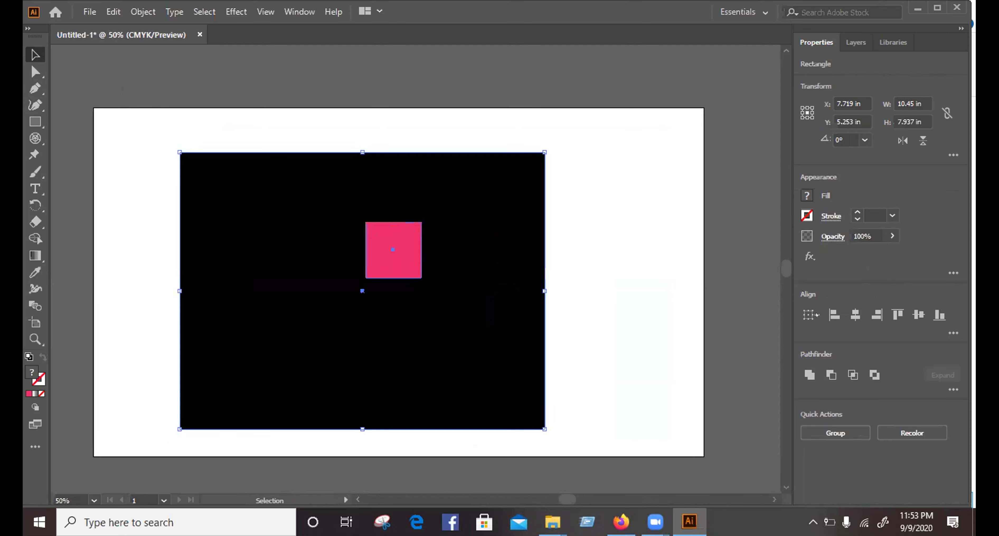
pyautogui.click(816, 315)
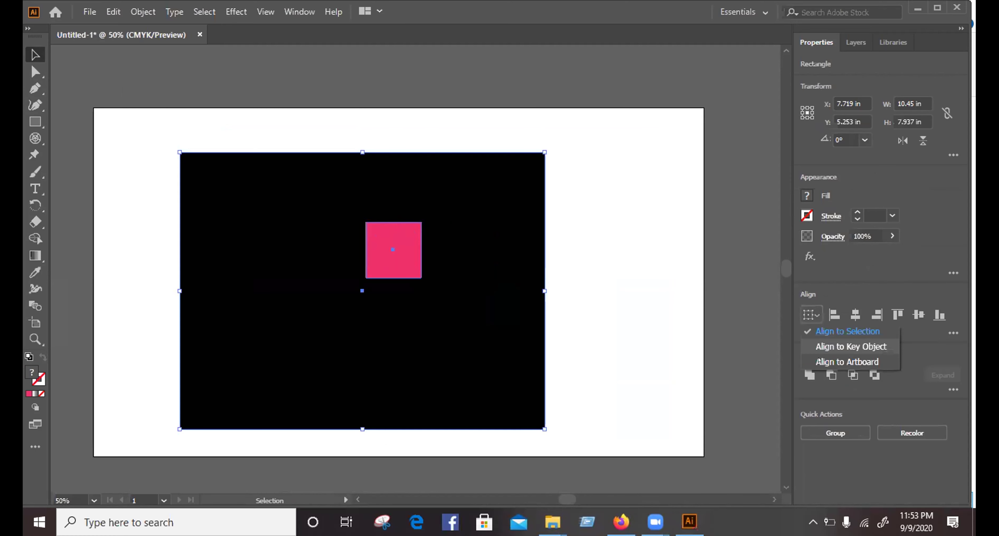
pyautogui.click(818, 360)
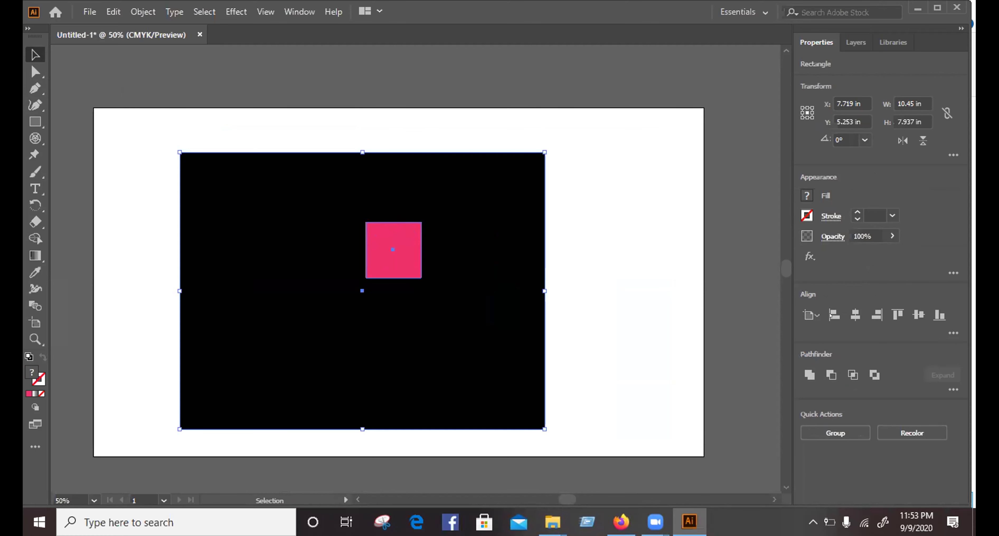
# Align both shapes to the artboard's left edge, then its bottom-right corner, top centre and vertical centre.
pyautogui.click(836, 315)
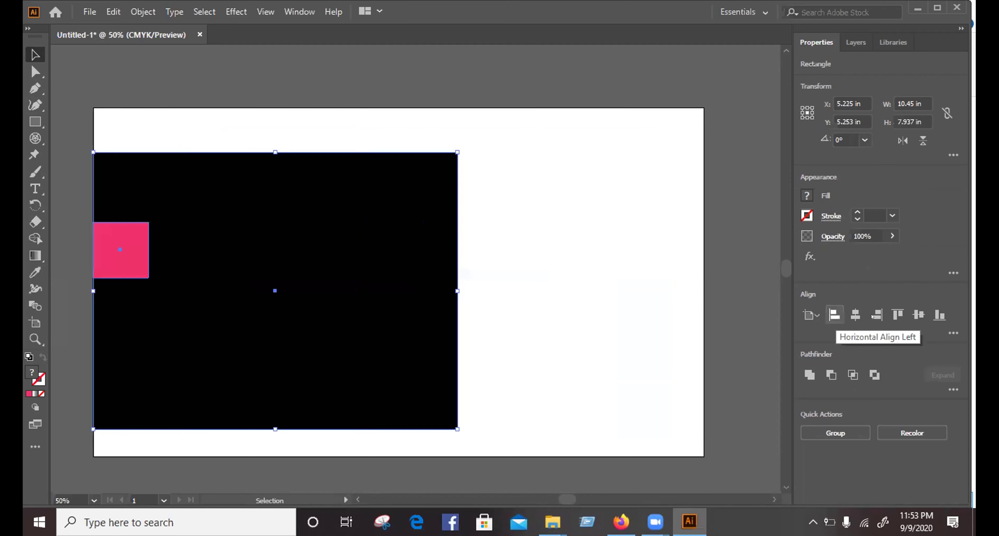
pyautogui.click(874, 315)
pyautogui.click(904, 315)
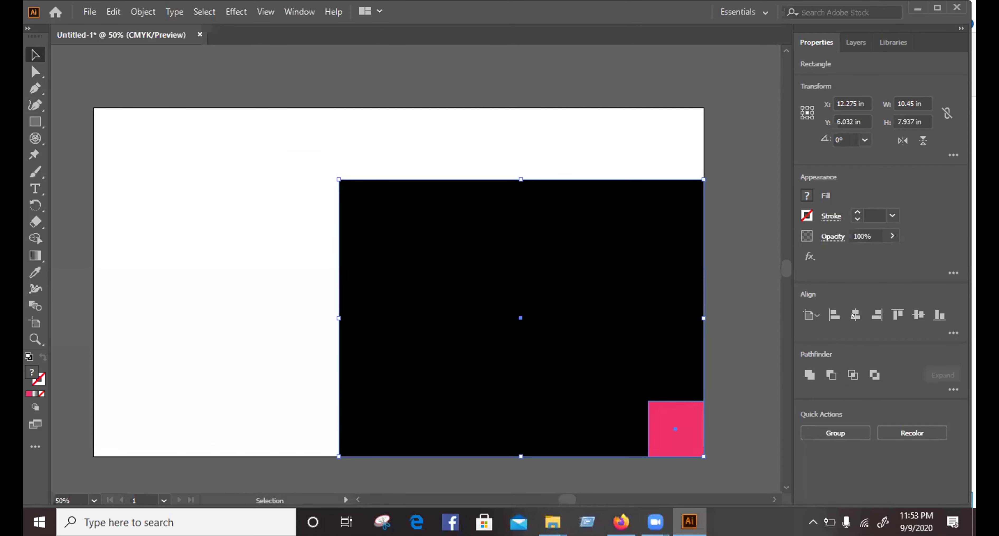
pyautogui.click(853, 315)
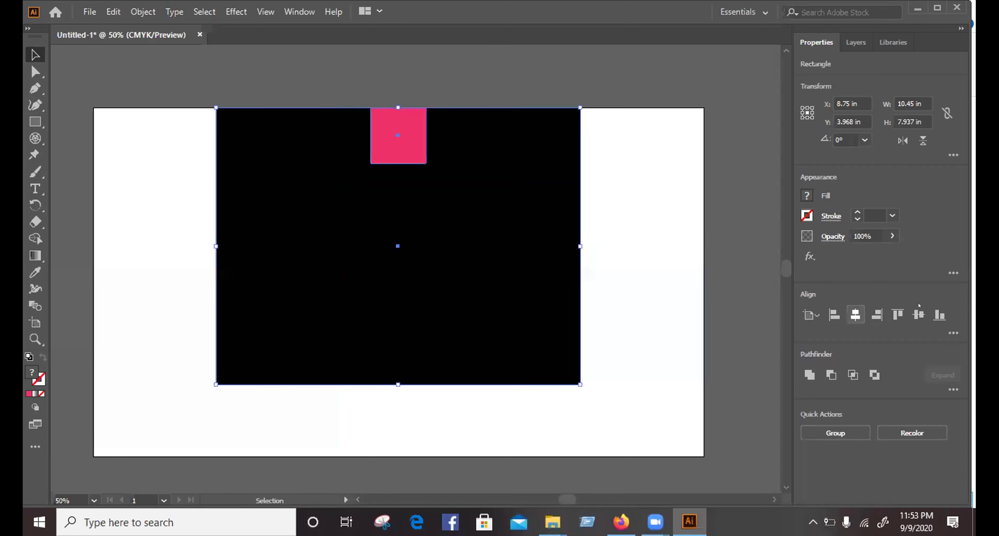
pyautogui.click(918, 305)
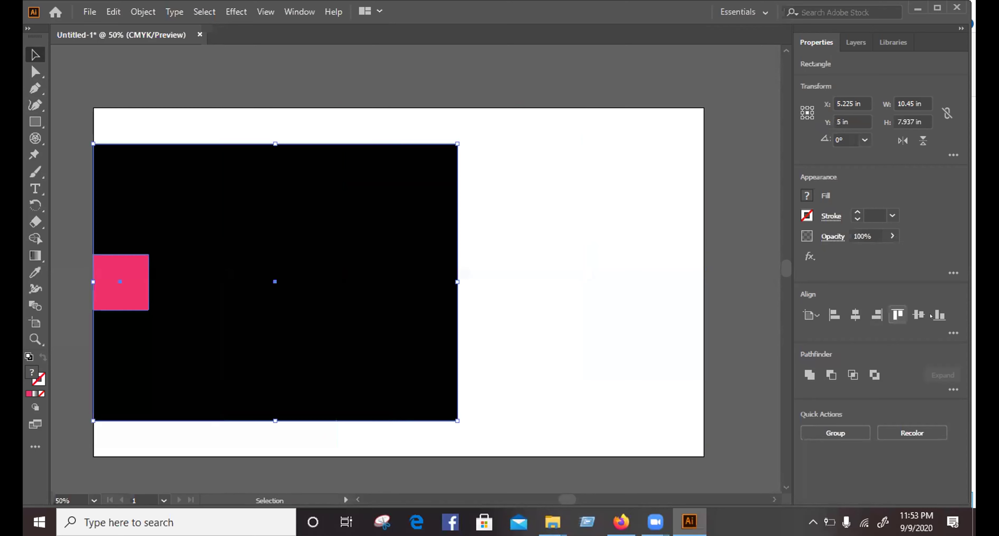
# Undo back to the top-centre alignment, switch to Align to Key Object with the pink square as key, and centre the black rectangle on it.
pyautogui.hotkey('ctrl', 'z')
pyautogui.click(810, 315)
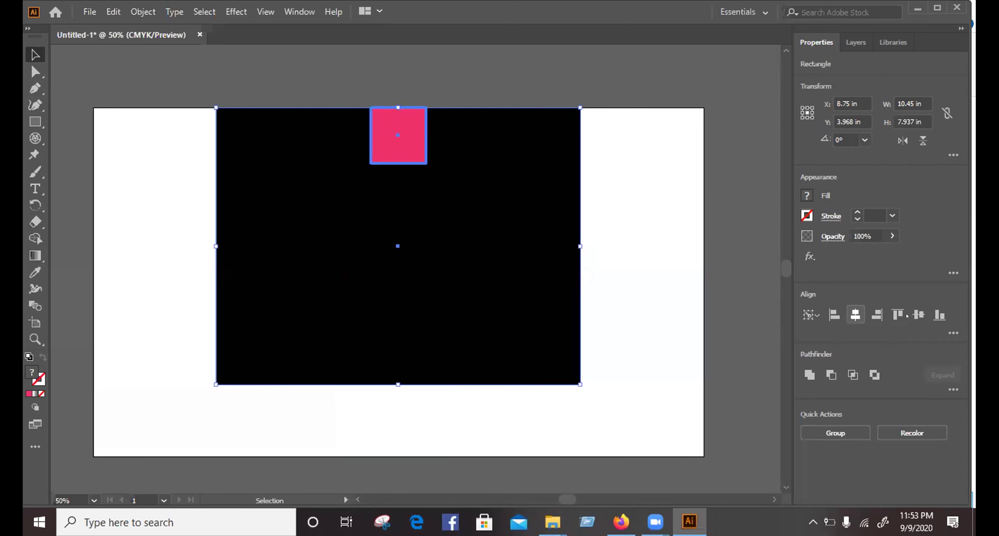
pyautogui.click(939, 315)
pyautogui.click(853, 314)
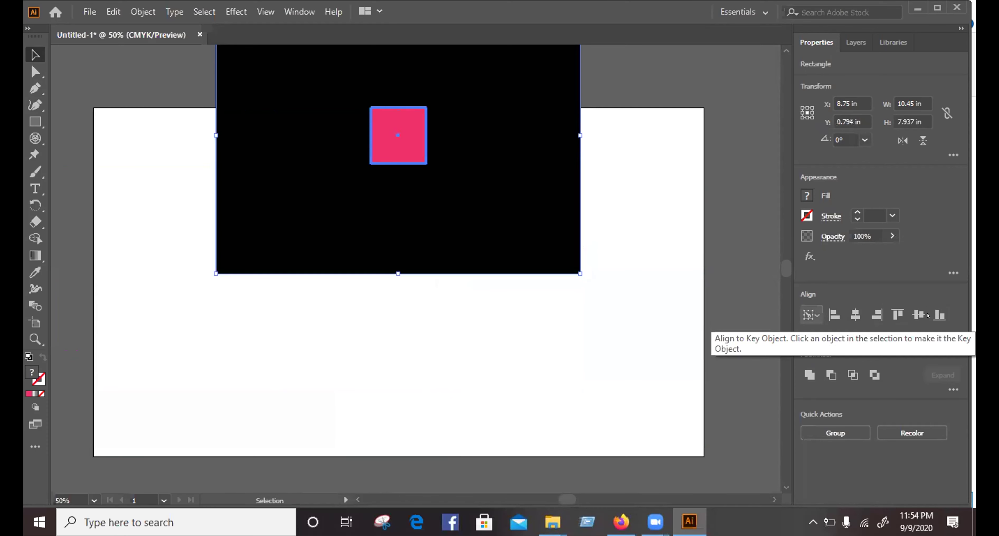
# Align the black rectangle to the pink key square's bottom and left edges, then to its top and right edges.
pyautogui.click(938, 315)
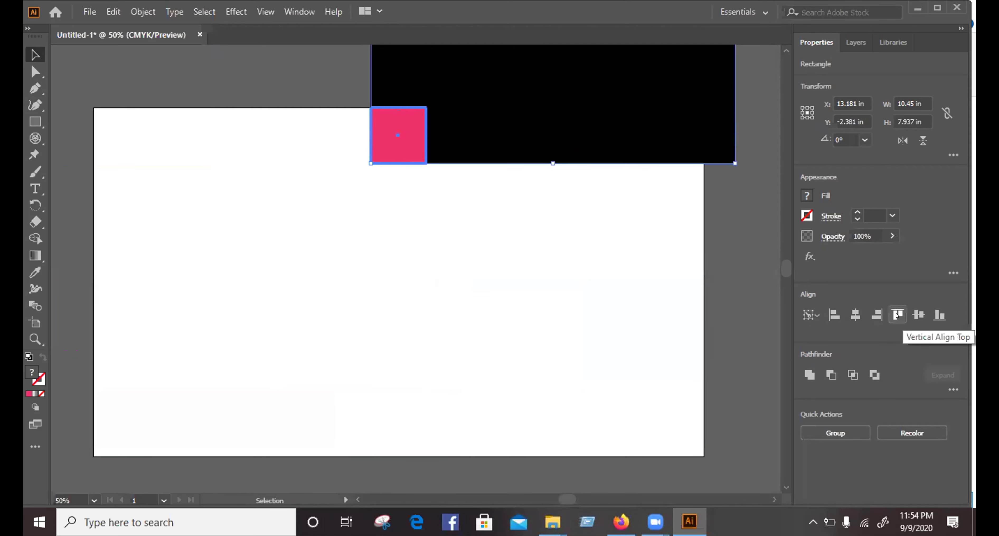
pyautogui.click(897, 315)
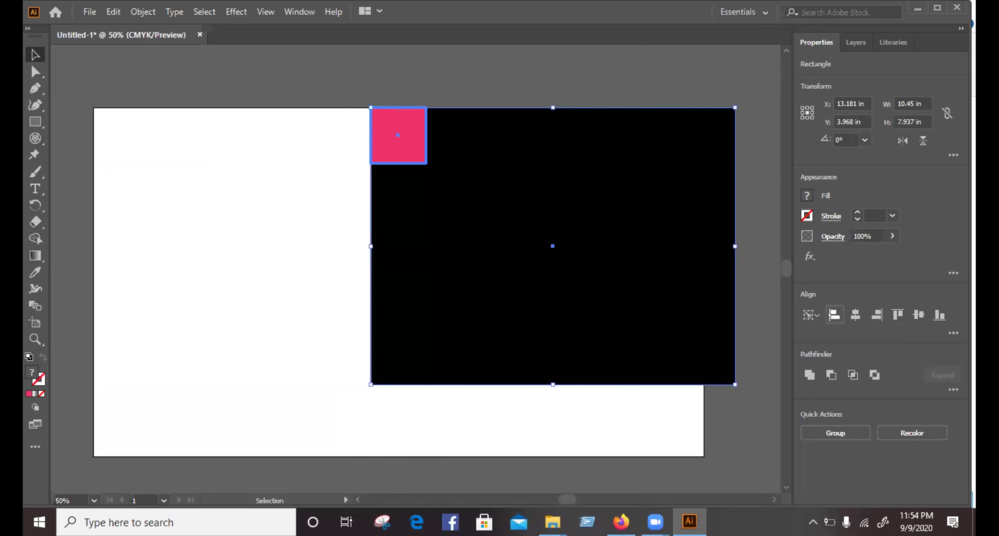
pyautogui.click(873, 315)
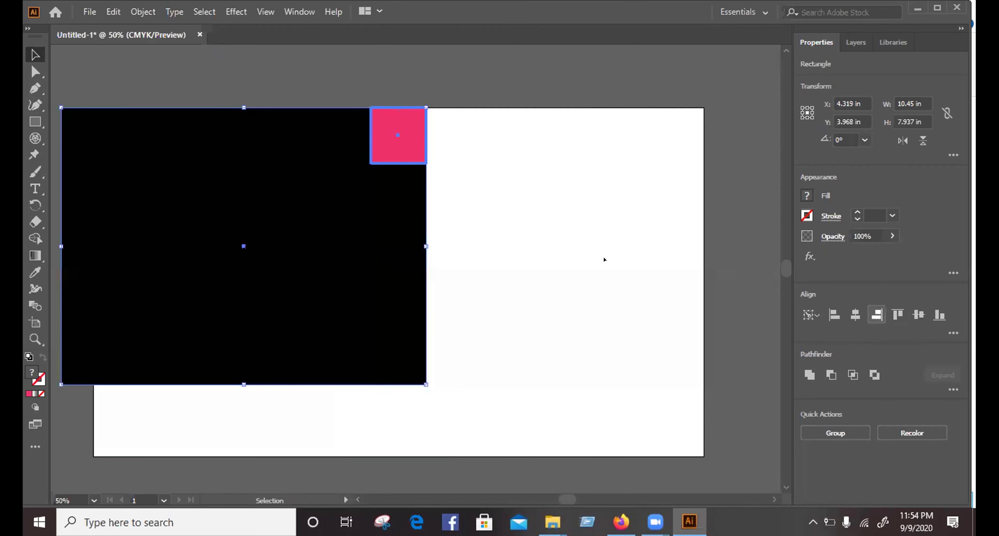
# Make the black rectangle the key object and align the pink square to its horizontal centre, bottom, then top edge.
pyautogui.click(216, 174)
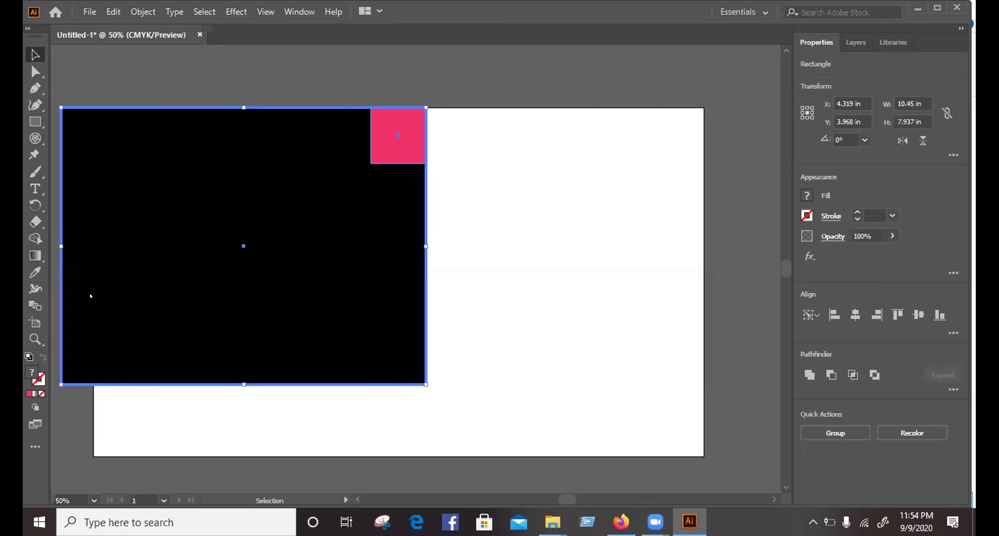
pyautogui.click(855, 314)
pyautogui.click(939, 314)
pyautogui.click(897, 315)
# Switch to Align to Artboard and align both shapes to the artboard's bottom and right edges.
pyautogui.click(817, 316)
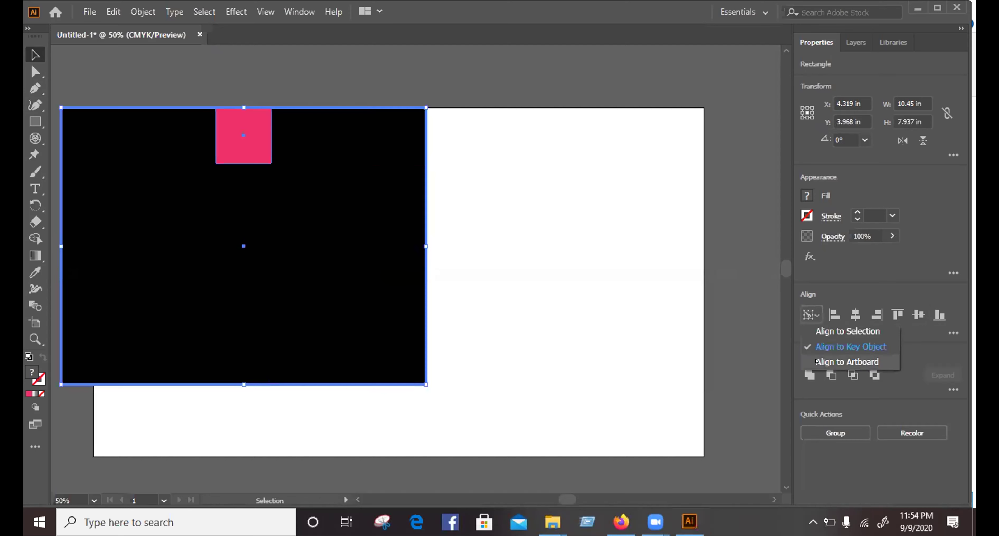
pyautogui.click(817, 361)
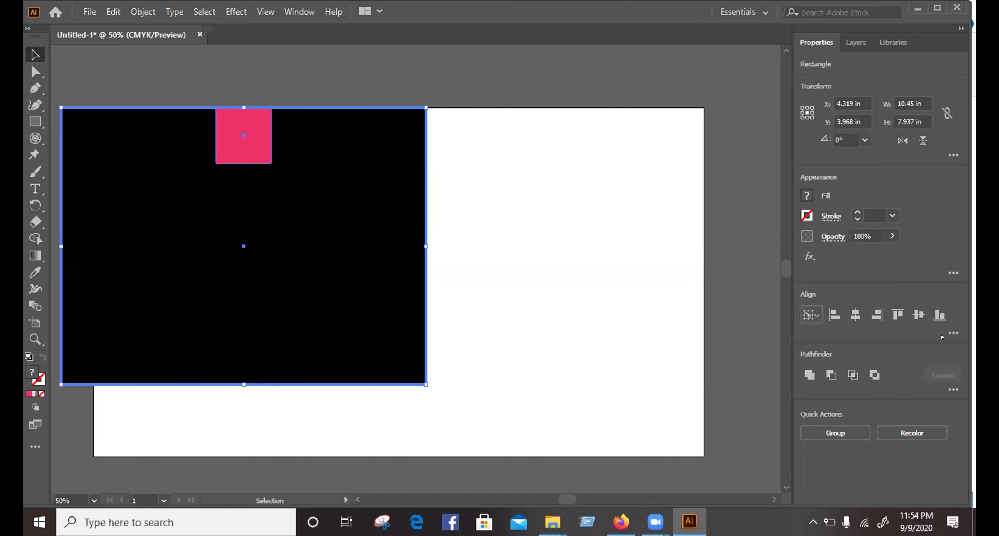
pyautogui.click(939, 314)
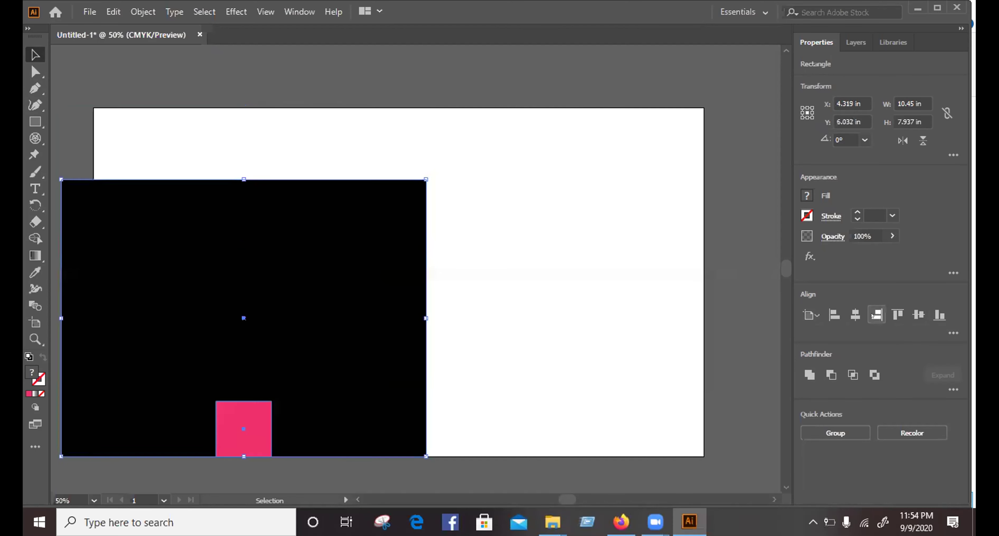
pyautogui.click(876, 314)
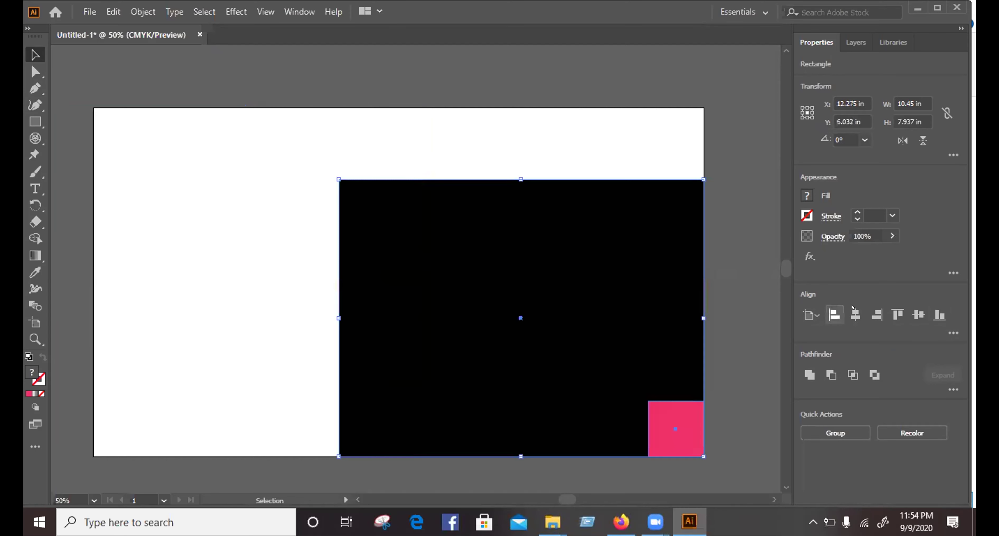
# Centre both shapes on the artboard, align them to its bottom edge, and deselect them.
pyautogui.click(855, 315)
pyautogui.click(917, 314)
pyautogui.click(917, 315)
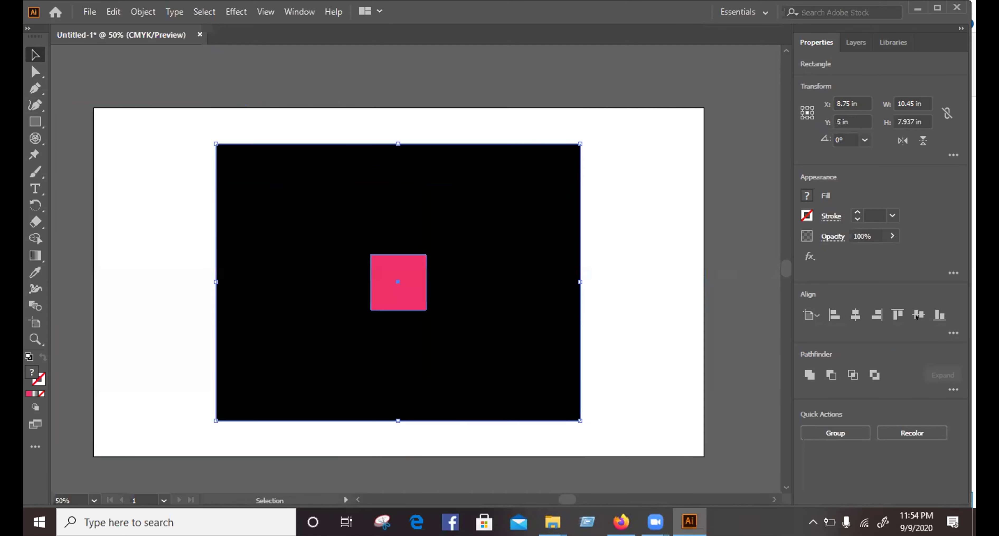
pyautogui.click(939, 315)
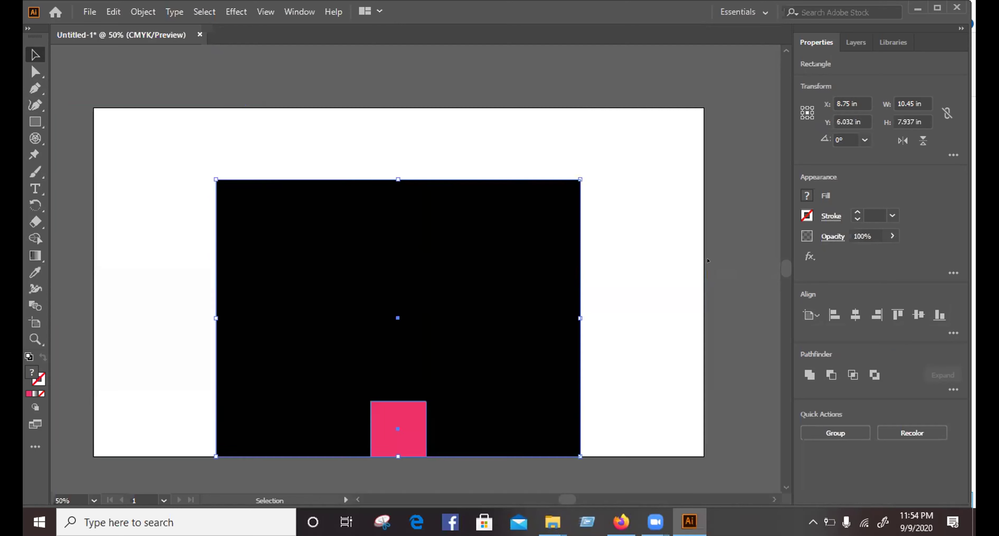
pyautogui.click(729, 218)
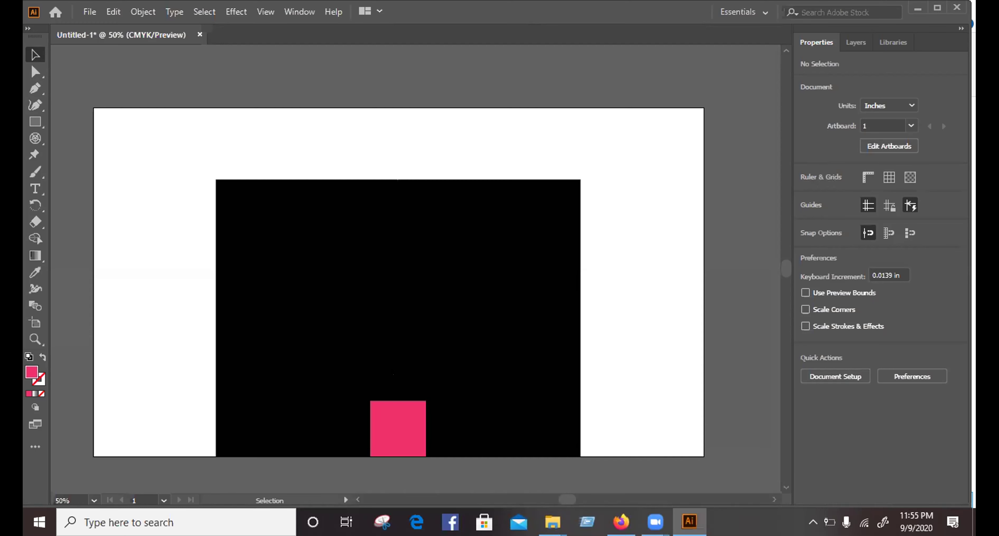
# Select the black rectangle alone, deselect it, and select it together with the pink square.
pyautogui.click(383, 373)
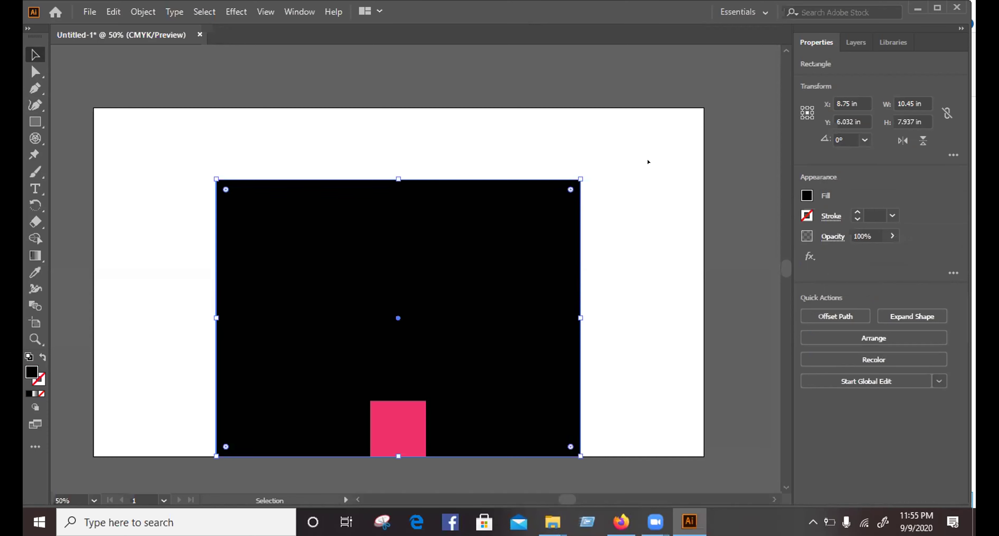
pyautogui.click(640, 148)
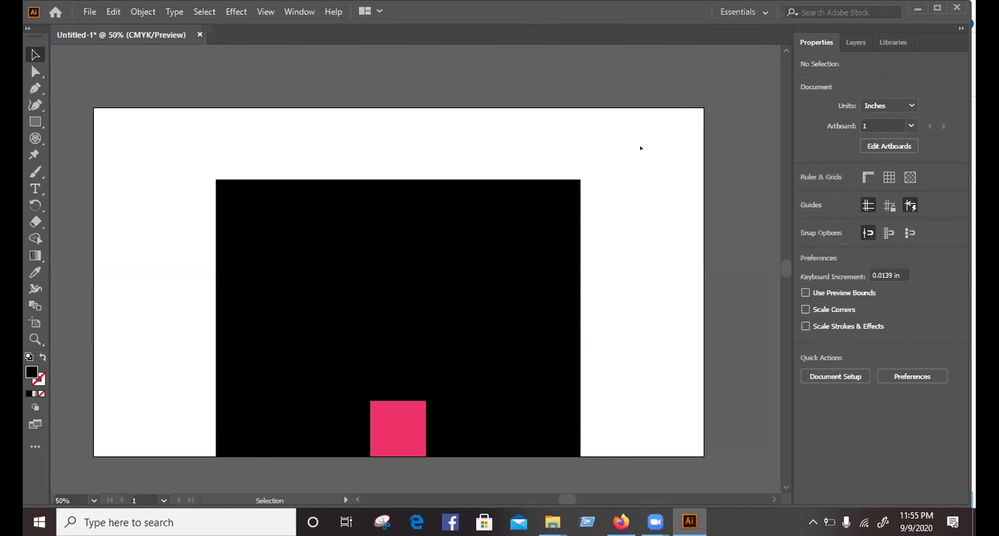
pyautogui.moveTo(648, 150); pyautogui.dragTo(159, 396)
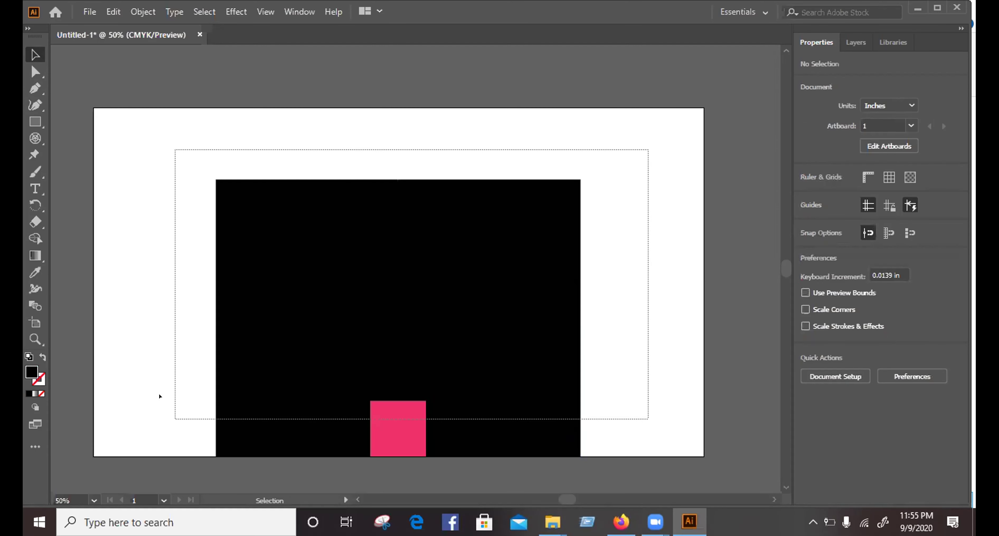
pyautogui.moveTo(227, 194); pyautogui.dragTo(664, 147)
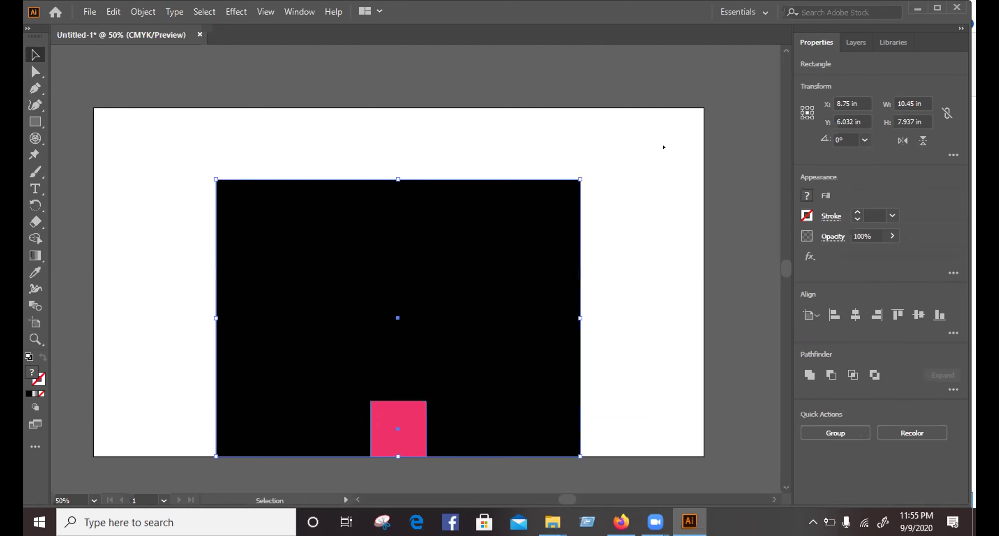
# Align both shapes to the artboard's different edges and centres in turn, finishing at its top centre.
pyautogui.click(833, 314)
pyautogui.click(855, 315)
pyautogui.click(876, 315)
pyautogui.click(898, 315)
pyautogui.click(939, 314)
pyautogui.click(918, 315)
pyautogui.click(898, 314)
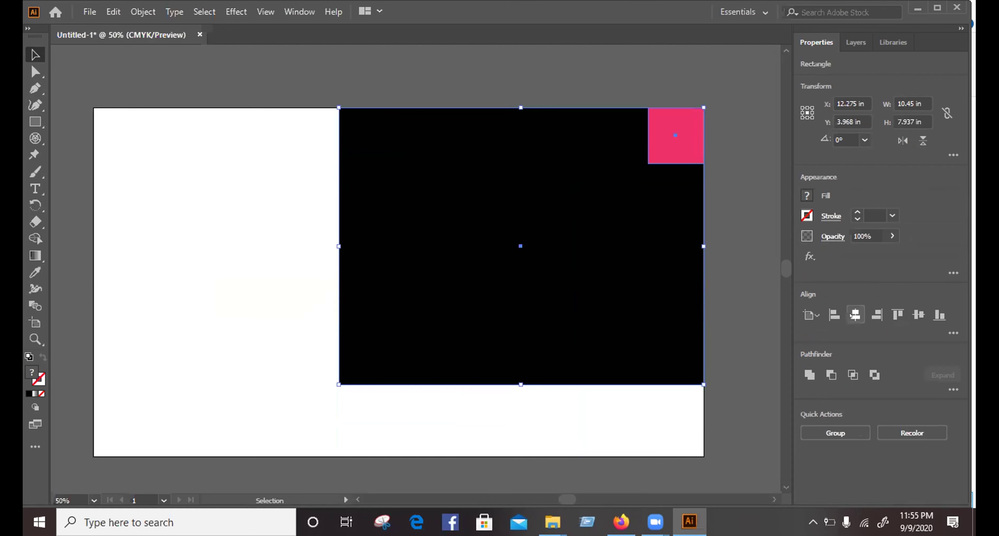
pyautogui.click(855, 315)
# Switch to Align to Selection and try the horizontal and vertical alignments, finishing with the pink square at the rectangle's top centre.
pyautogui.click(816, 315)
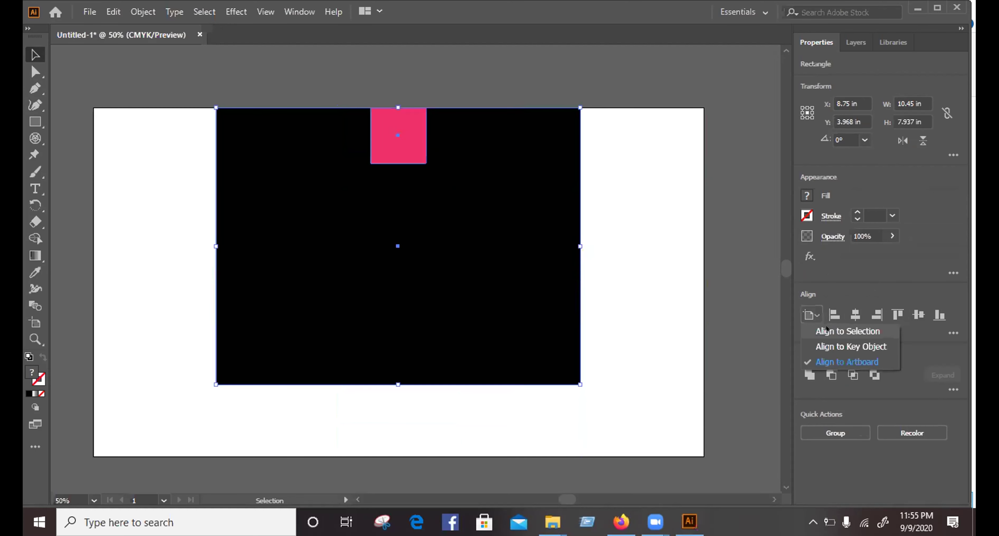
pyautogui.click(827, 331)
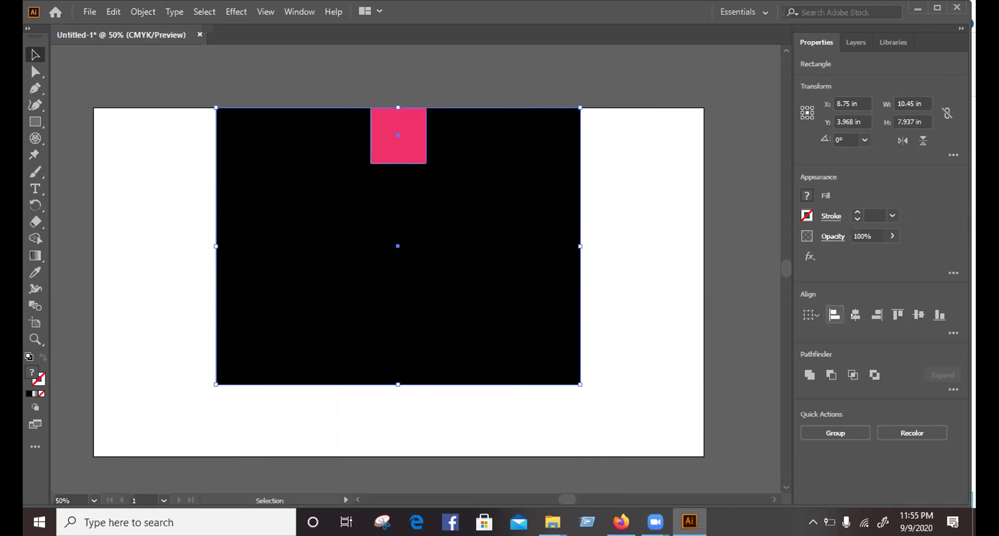
pyautogui.click(834, 314)
pyautogui.click(855, 315)
pyautogui.click(919, 315)
pyautogui.click(939, 315)
pyautogui.click(897, 315)
pyautogui.click(876, 315)
pyautogui.click(855, 315)
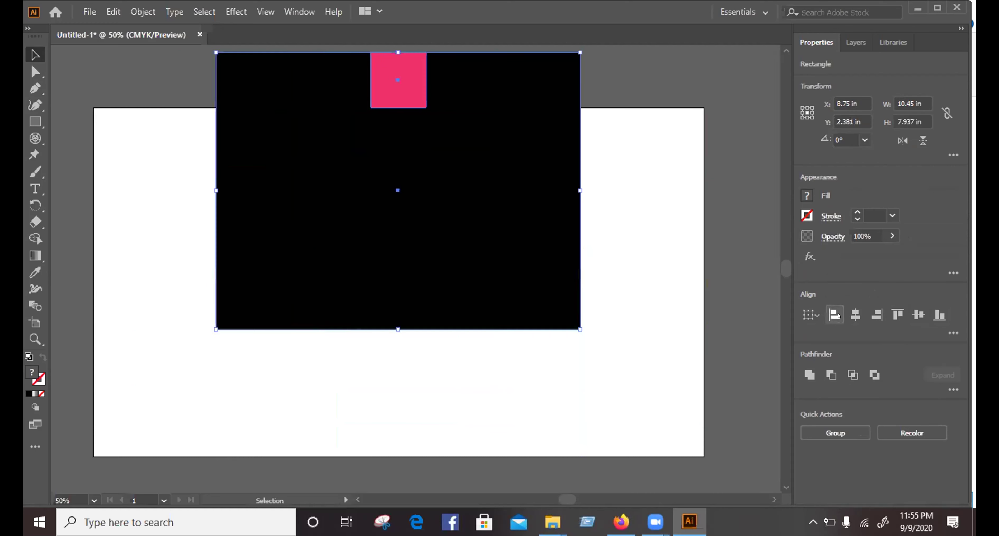
# Align the selected shapes to each other at the bottom-left corner, then at the bottom centre.
pyautogui.click(834, 315)
pyautogui.click(919, 314)
pyautogui.click(939, 315)
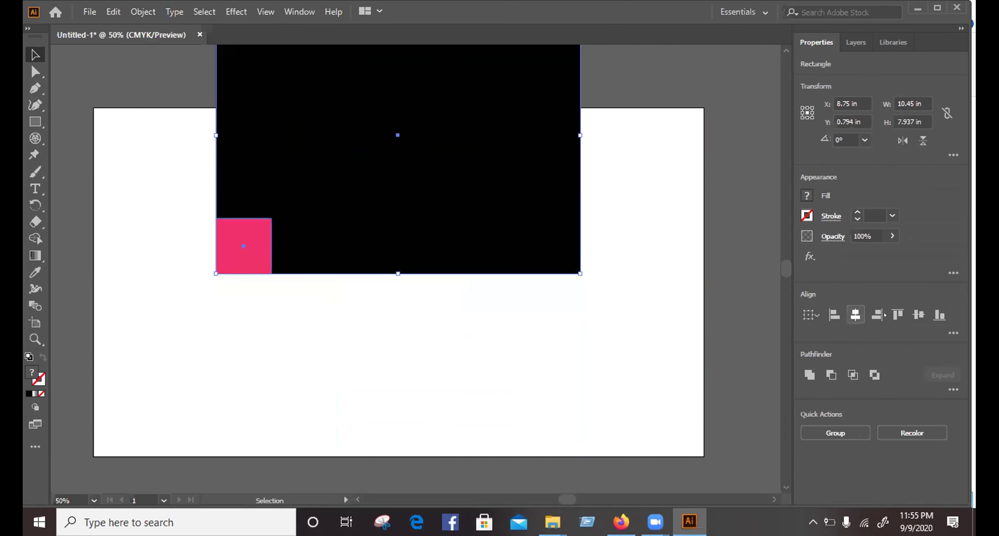
pyautogui.click(855, 314)
pyautogui.click(897, 314)
pyautogui.click(939, 315)
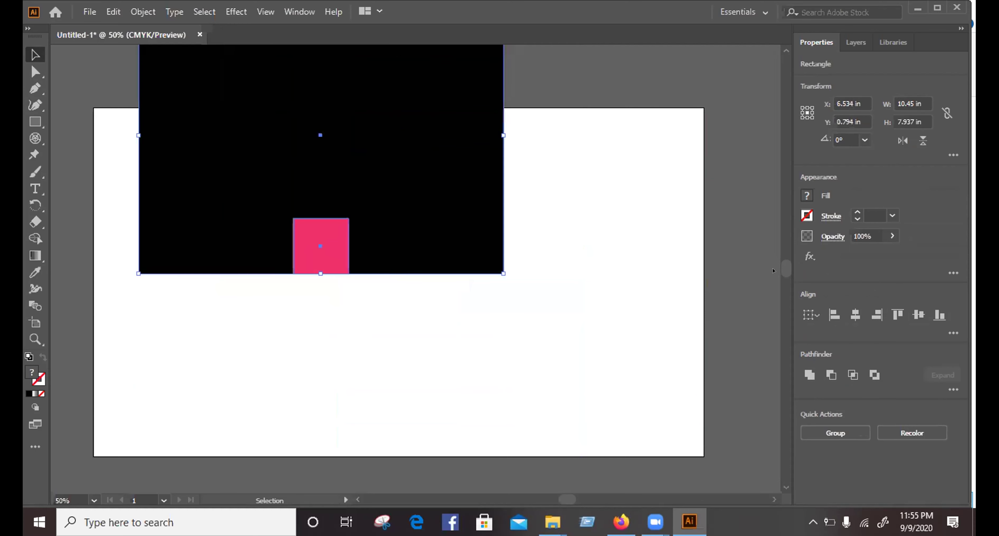
# Align the selected shapes left, to centre and to the top-right corner, finishing with the pink square at the rectangle's top-left corner.
pyautogui.click(834, 315)
pyautogui.click(854, 315)
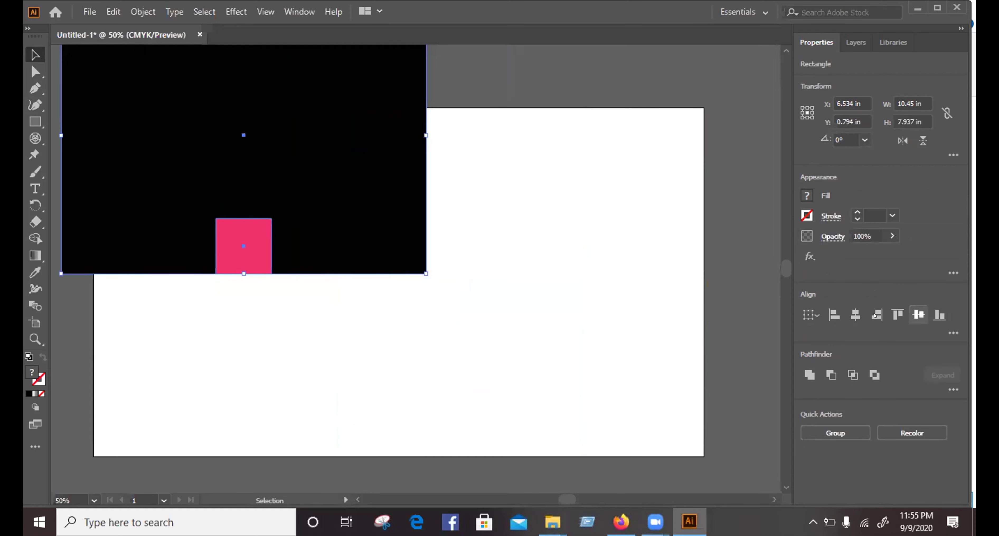
pyautogui.click(876, 315)
pyautogui.click(896, 315)
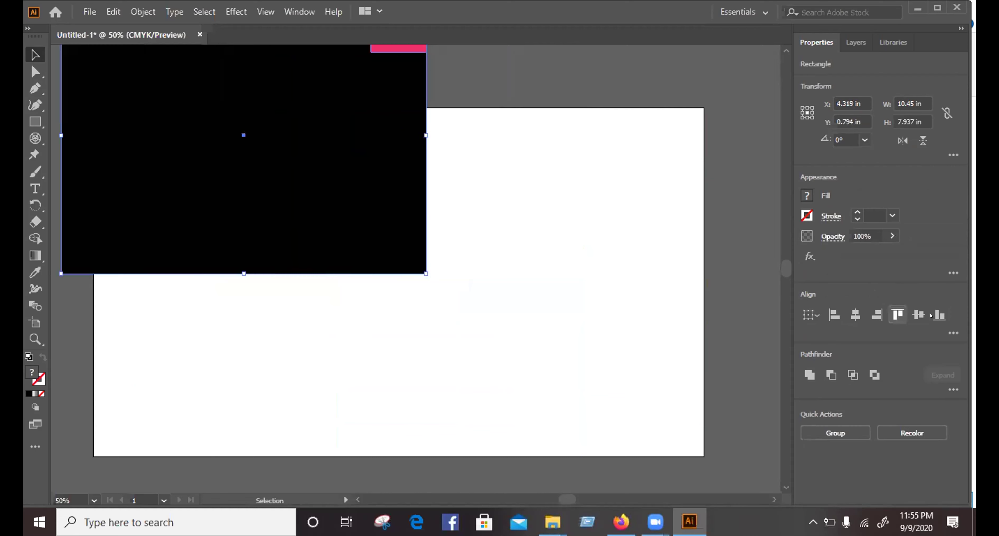
pyautogui.click(939, 315)
pyautogui.click(897, 315)
pyautogui.click(835, 315)
pyautogui.click(874, 315)
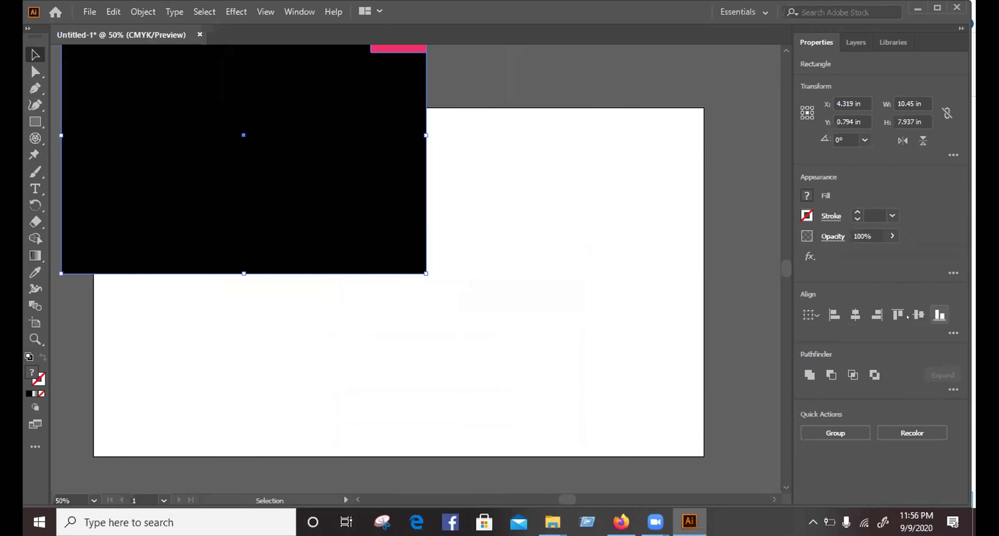
pyautogui.click(834, 315)
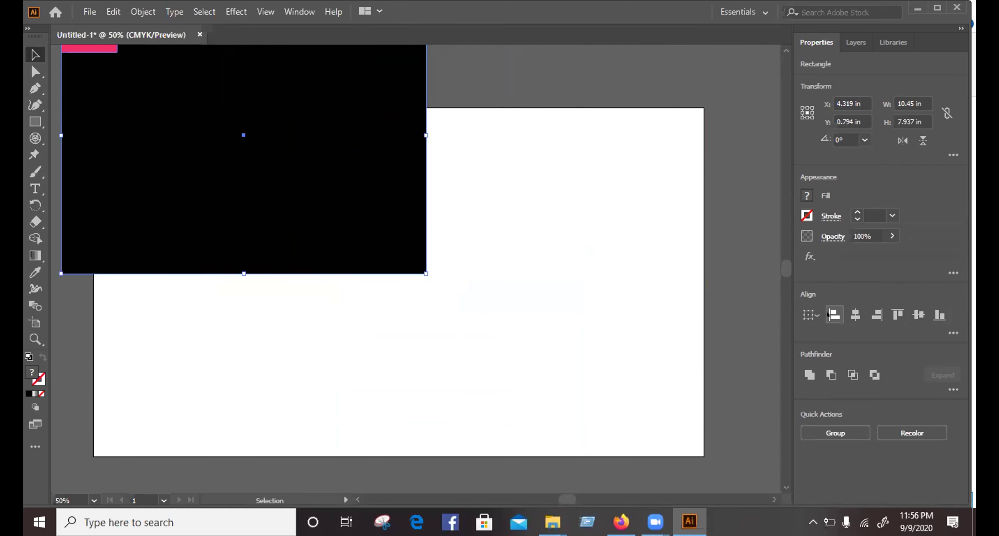
# Align the selected shapes centre, right, middle and bottom, finishing at the bottom-right corner, and move both back onto the artboard.
pyautogui.click(855, 315)
pyautogui.click(876, 314)
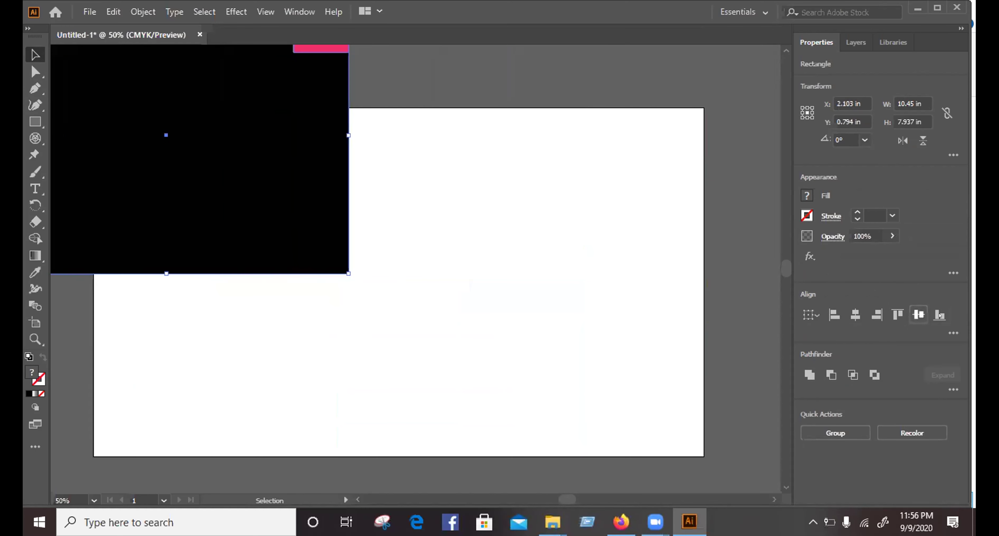
pyautogui.click(918, 315)
pyautogui.click(939, 315)
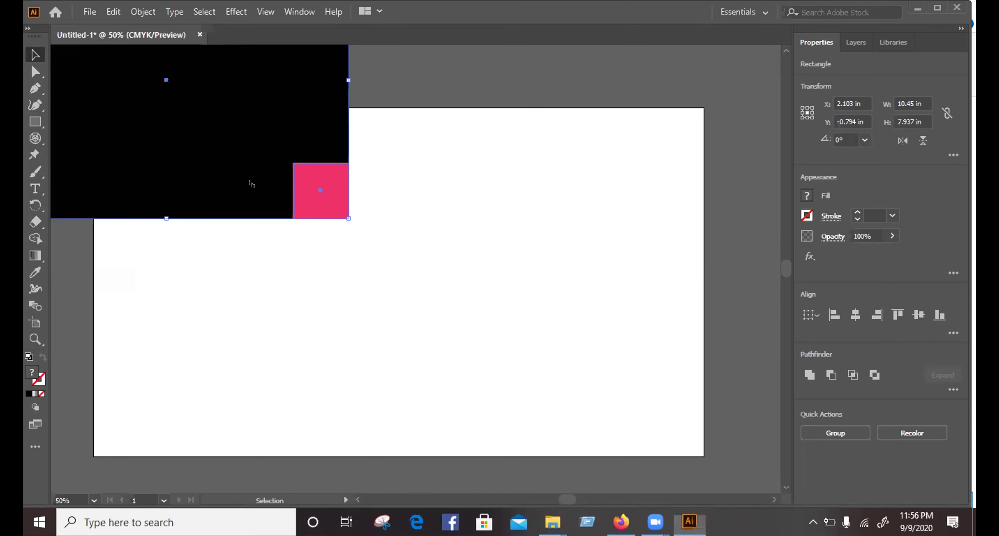
pyautogui.moveTo(284, 185); pyautogui.dragTo(538, 407)
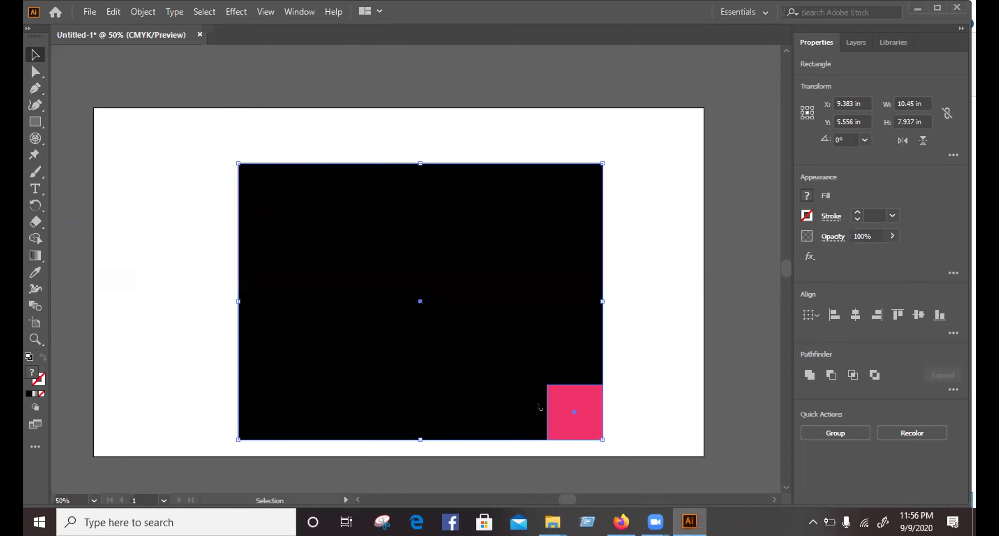
pyautogui.click(671, 395)
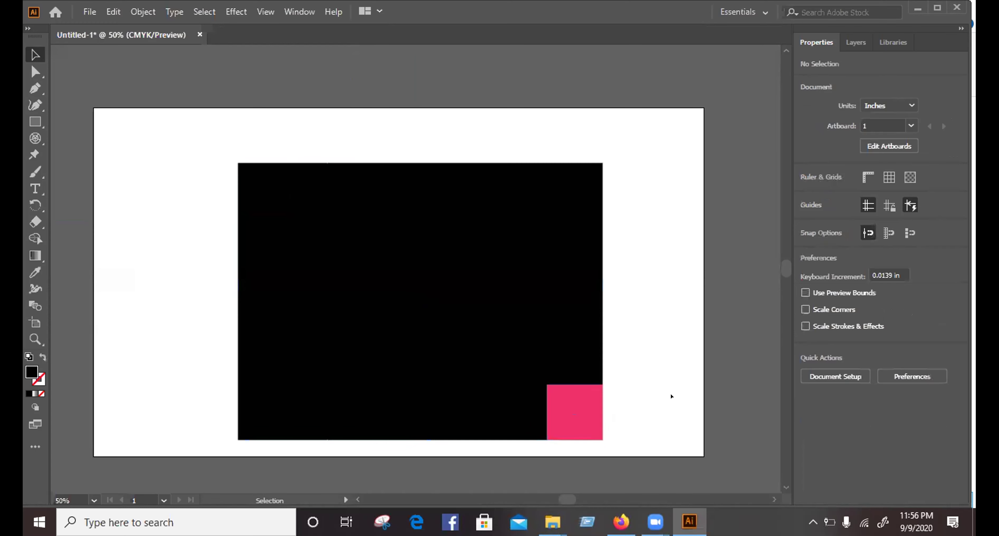
# Make the black rectangle the key object and try each alignment, finishing with the pink square at its bottom-right corner.
pyautogui.click(596, 418)
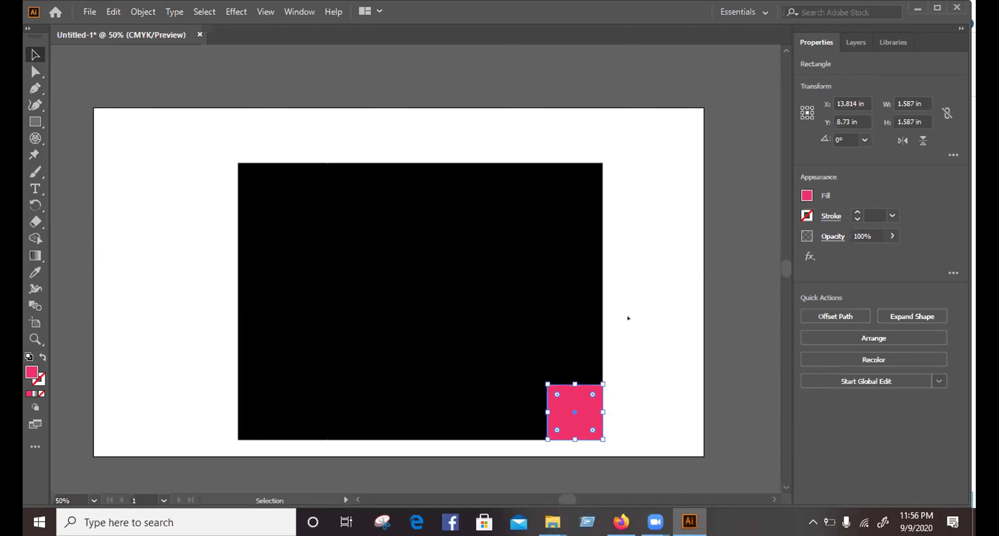
pyautogui.moveTo(643, 276); pyautogui.dragTo(472, 438)
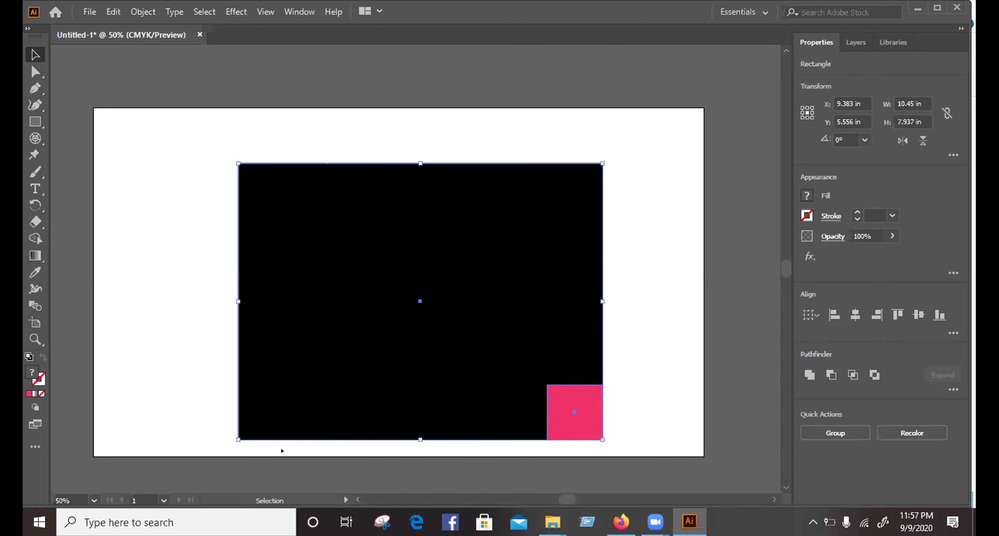
pyautogui.click(305, 184)
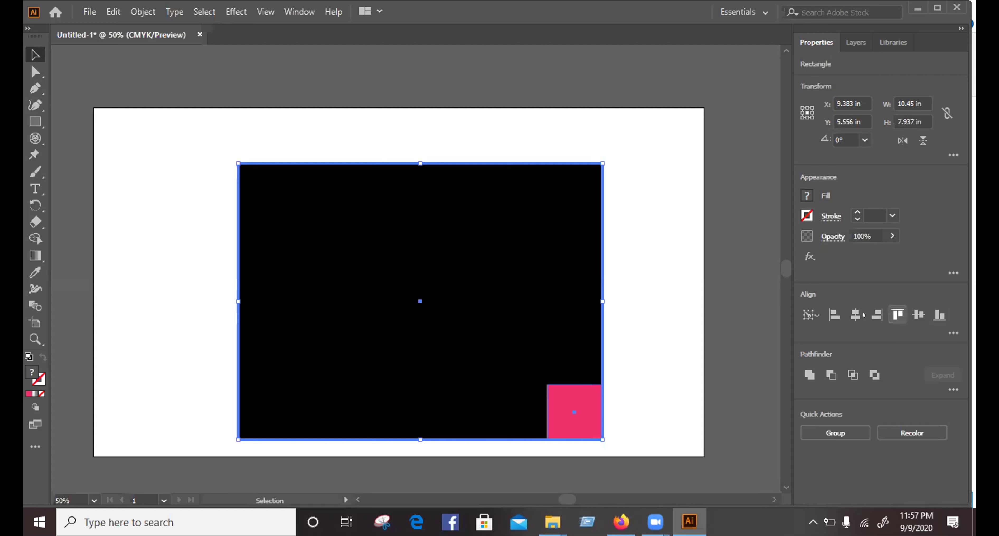
pyautogui.click(896, 315)
pyautogui.click(834, 314)
pyautogui.click(857, 315)
pyautogui.click(876, 314)
pyautogui.click(918, 314)
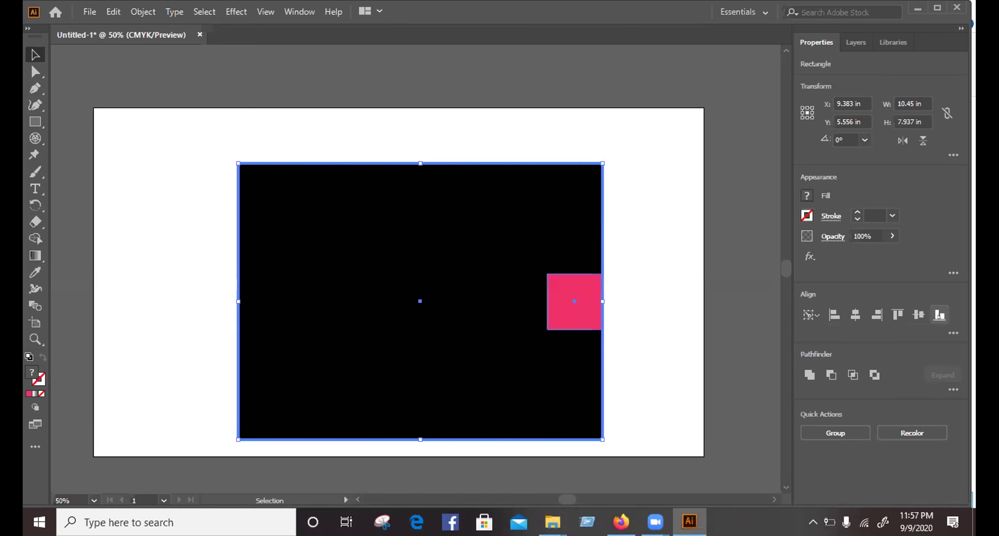
pyautogui.click(938, 315)
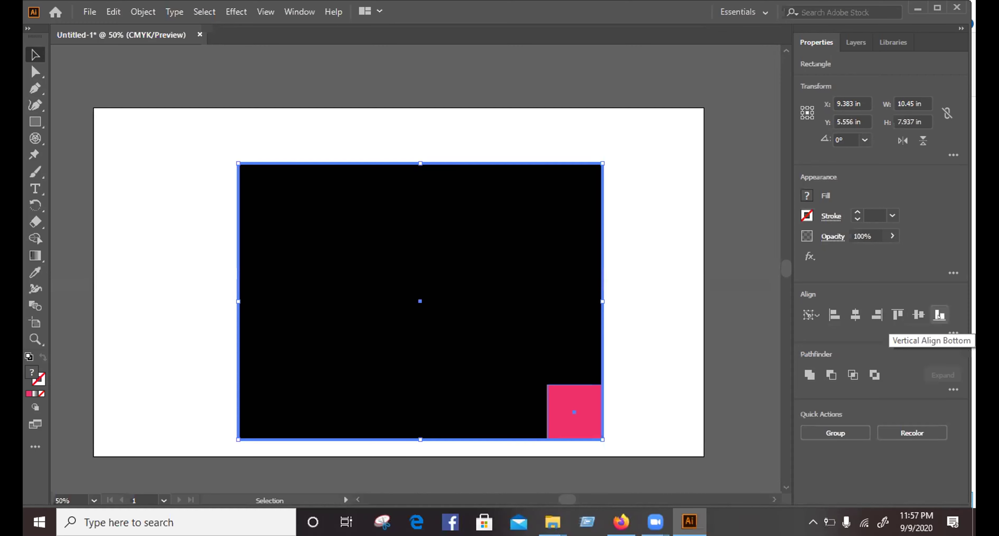
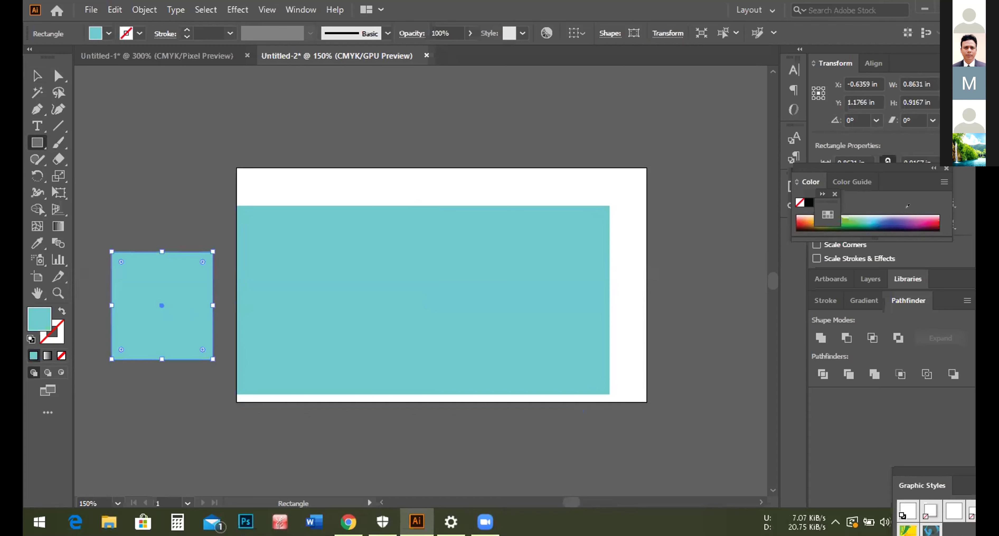
# Recolor the small teal square purple and move it onto the large teal rectangle, flush with the artboard's left edge.
pyautogui.click(886, 217)
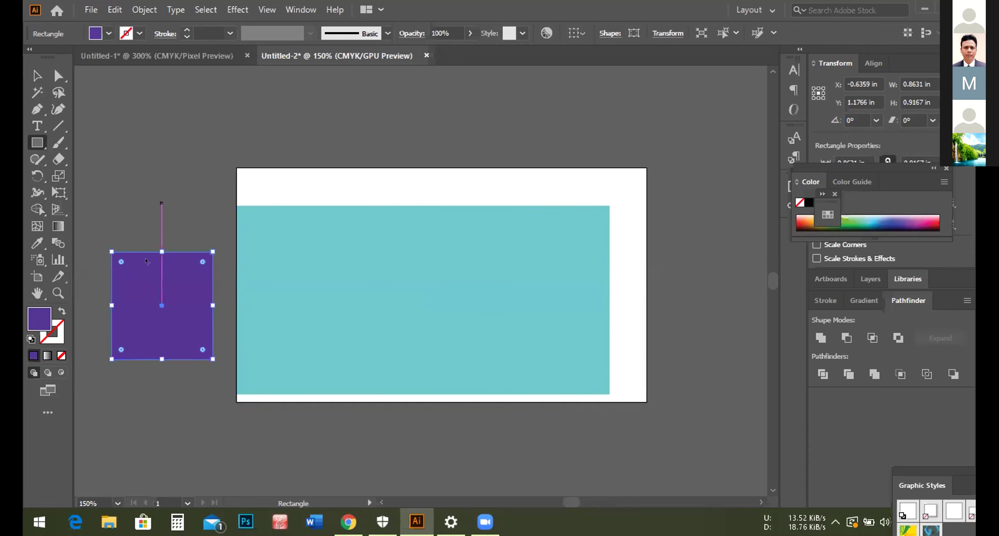
pyautogui.press('v')
pyautogui.moveTo(214, 305); pyautogui.dragTo(315, 305)
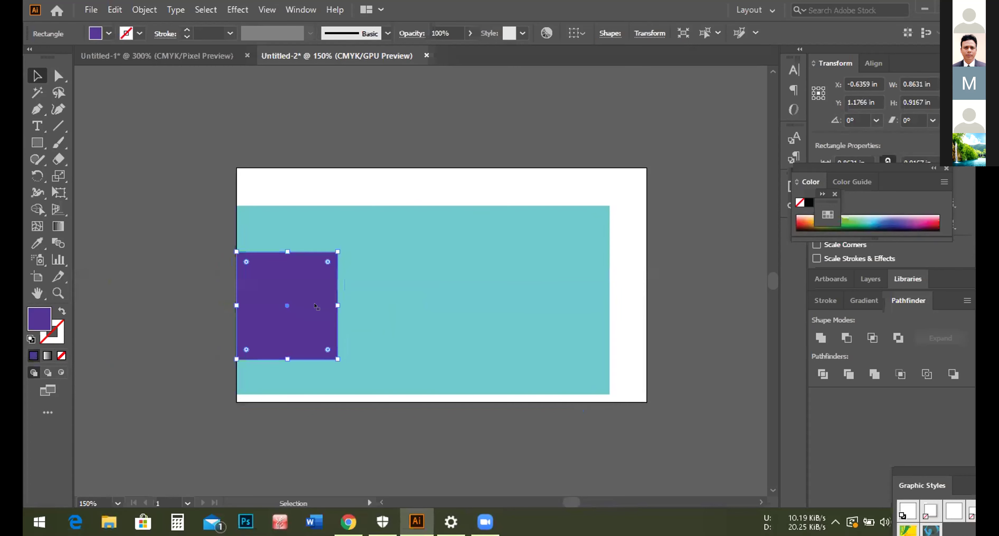
pyautogui.hotkey('ctrl', 'shift', 'a')
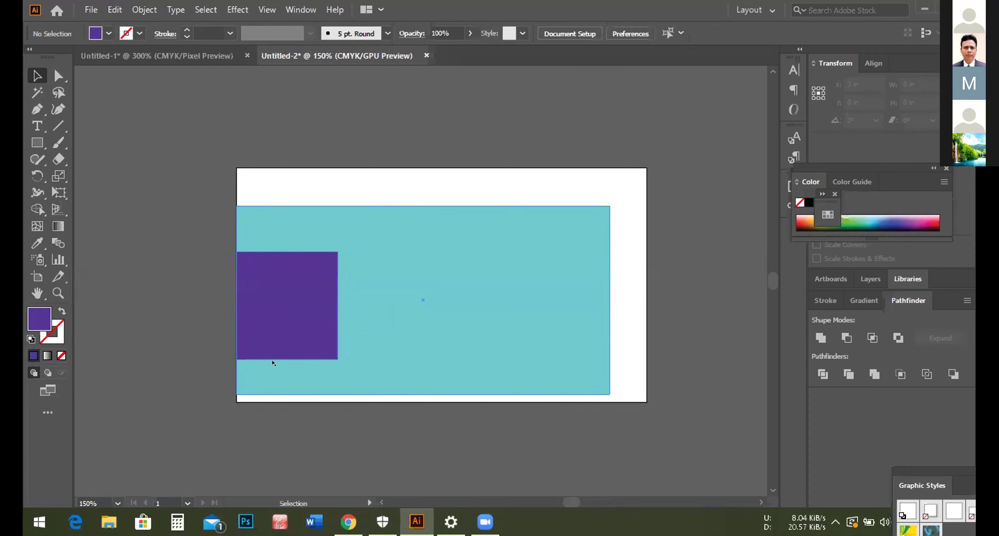
# Examine the purple square and its edges at several magnifications, up to 800%, in the normal preview.
pyautogui.scroll(4, 283, 329)
pyautogui.scroll(2, 283, 330)
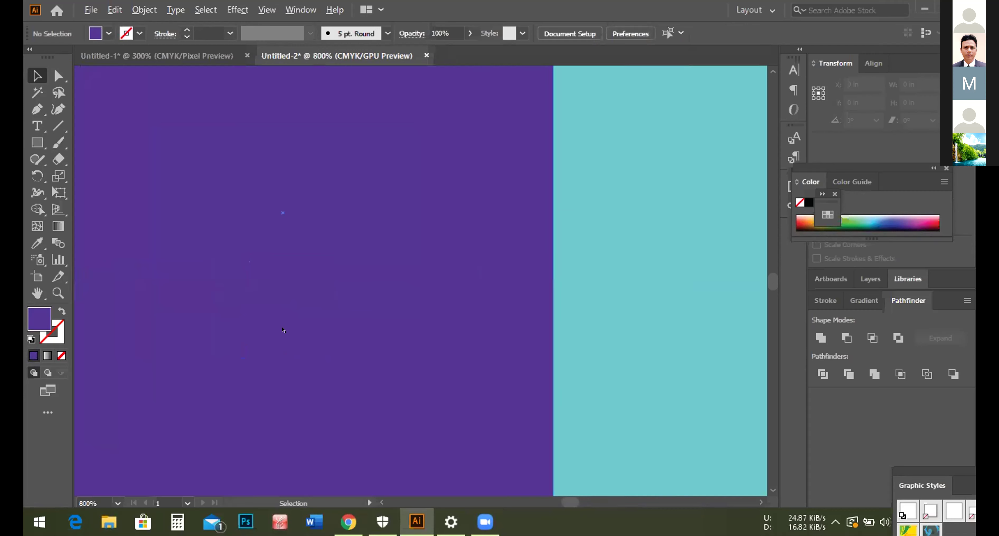
pyautogui.scroll(-2, 282, 329)
pyautogui.scroll(-1, 283, 329)
pyautogui.scroll(2, 283, 329)
pyautogui.scroll(-2, 282, 330)
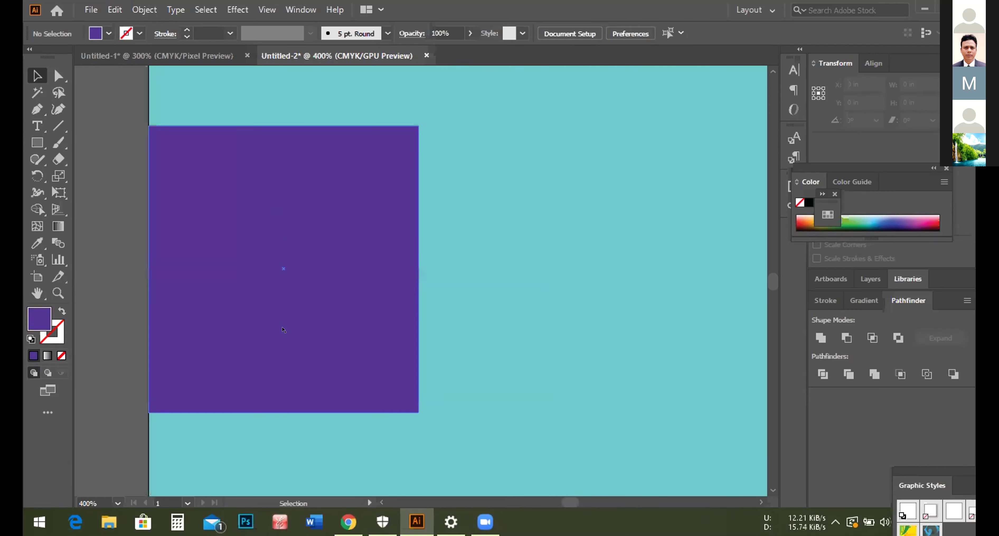
pyautogui.scroll(-2, 283, 329)
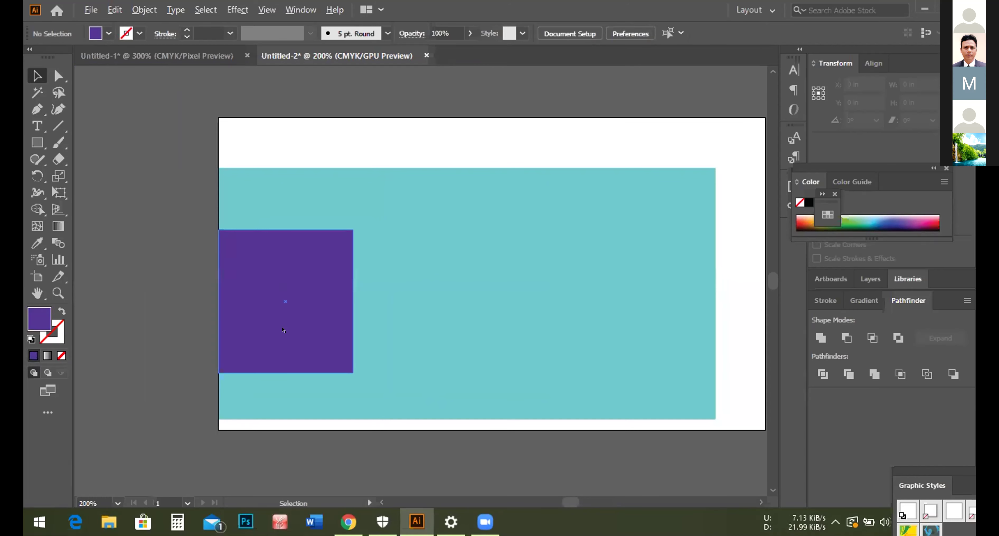
pyautogui.scroll(2, 283, 330)
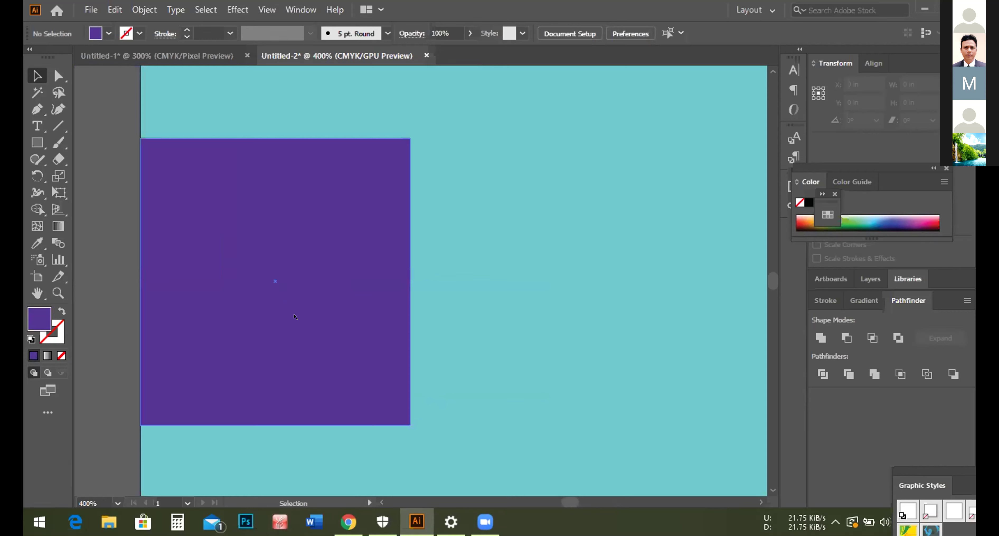
pyautogui.scroll(-1, 295, 316)
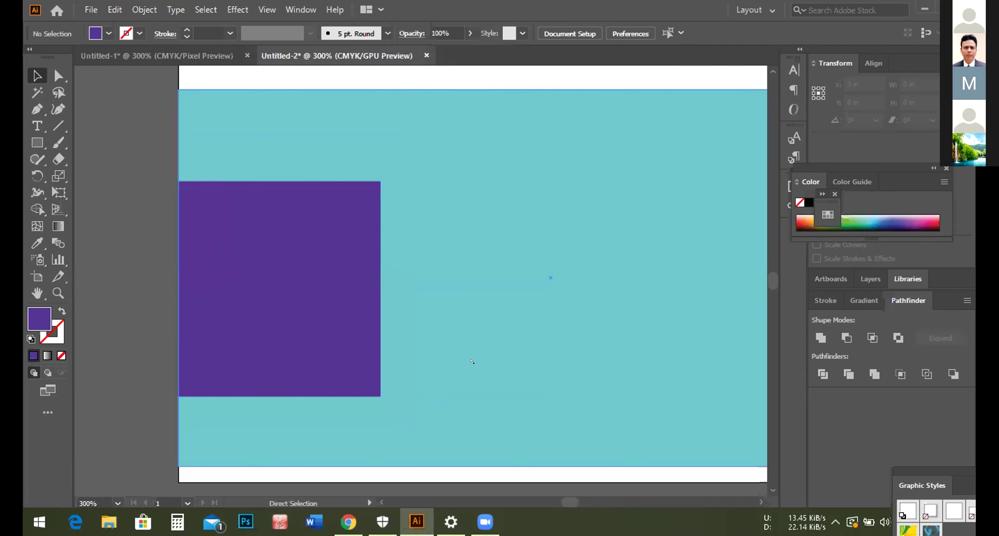
# Switch to Outline view and examine the shapes' outlines at 800% magnification.
pyautogui.hotkey('ctrl', 'y')
pyautogui.scroll(1, 303, 318)
pyautogui.moveTo(294, 296); pyautogui.dragTo(464, 328)
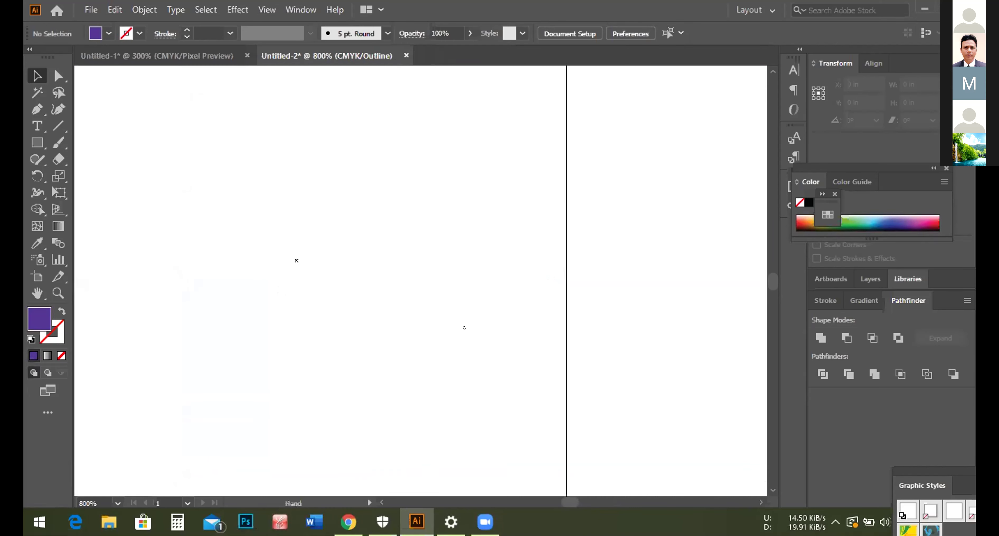
pyautogui.moveTo(361, 316); pyautogui.dragTo(384, 238)
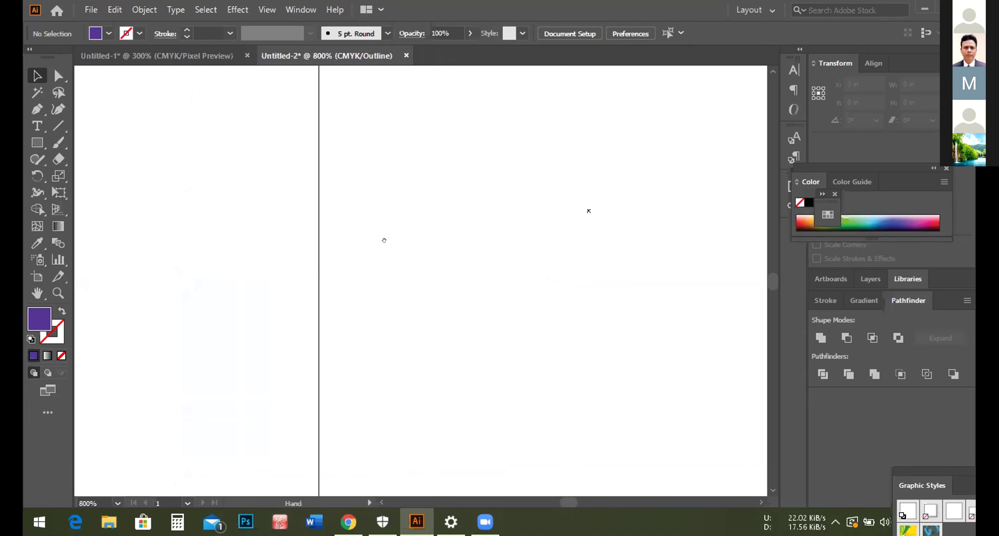
# Switch to Pixel Preview and examine the pixel grid on the purple square at magnifications up to 34000%.
pyautogui.hotkey('ctrl', 'alt')
pyautogui.hotkey('ctrl', 'y')
pyautogui.scroll(-3, 414, 240)
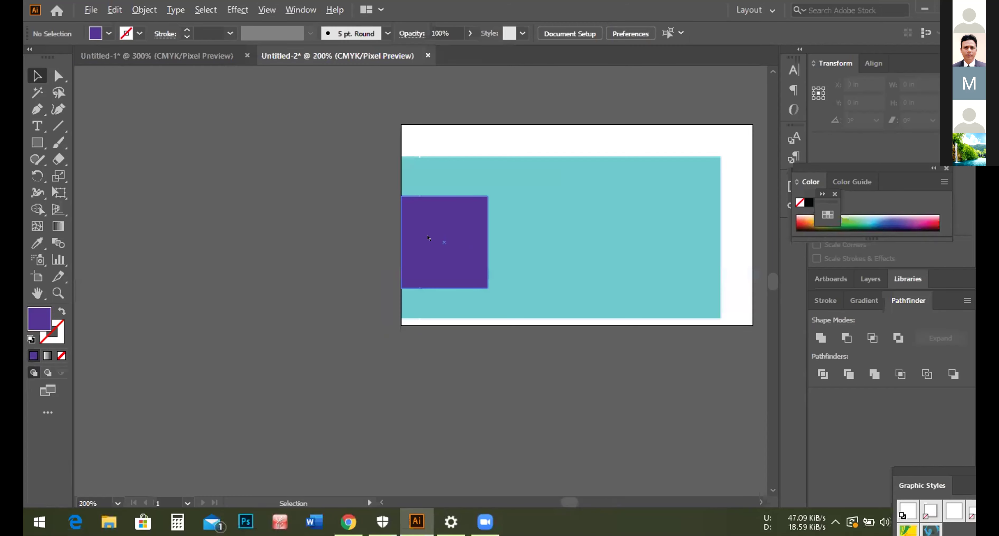
pyautogui.scroll(2, 426, 238)
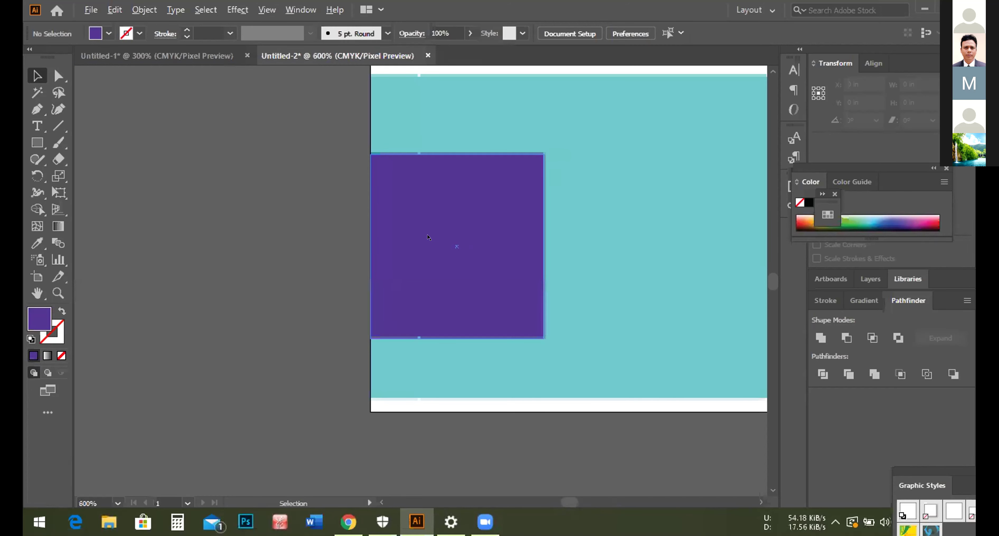
pyautogui.scroll(1, 428, 236)
pyautogui.scroll(-1, 427, 229)
pyautogui.scroll(1, 426, 229)
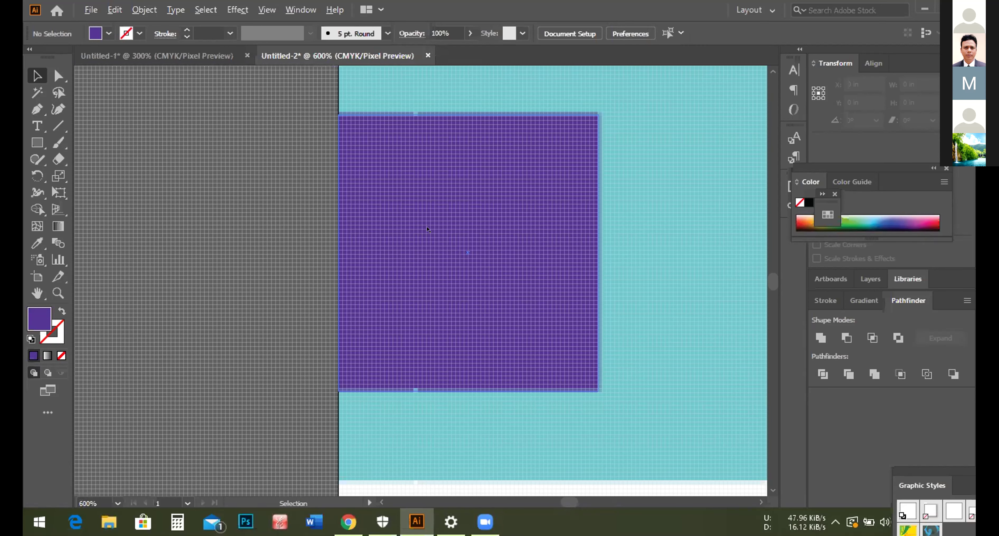
pyautogui.scroll(8, 427, 229)
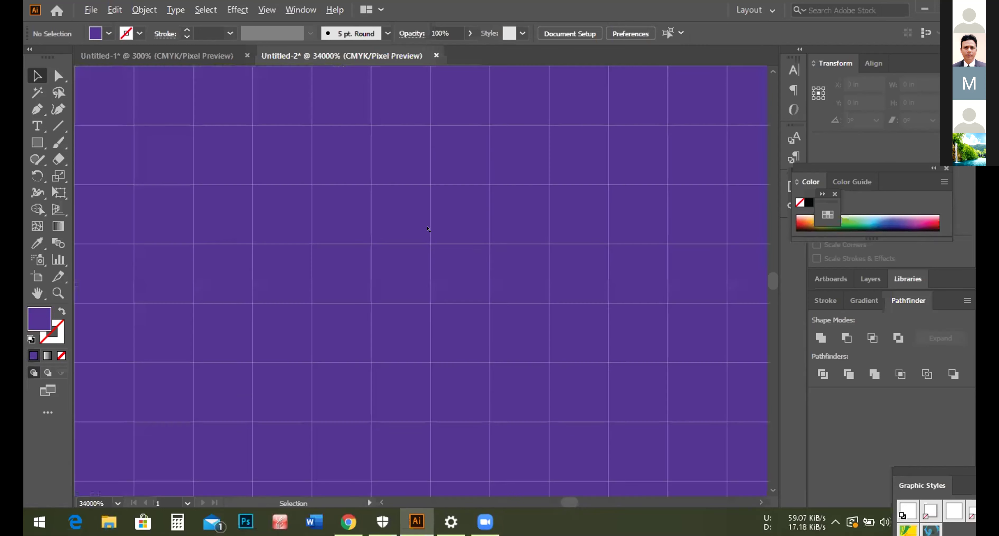
pyautogui.scroll(-4, 428, 229)
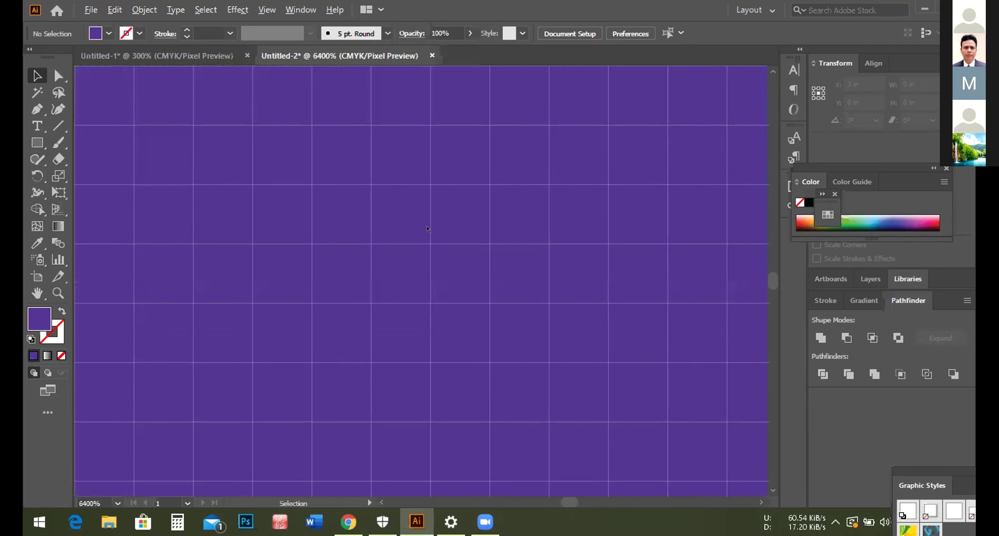
pyautogui.scroll(-5, 428, 229)
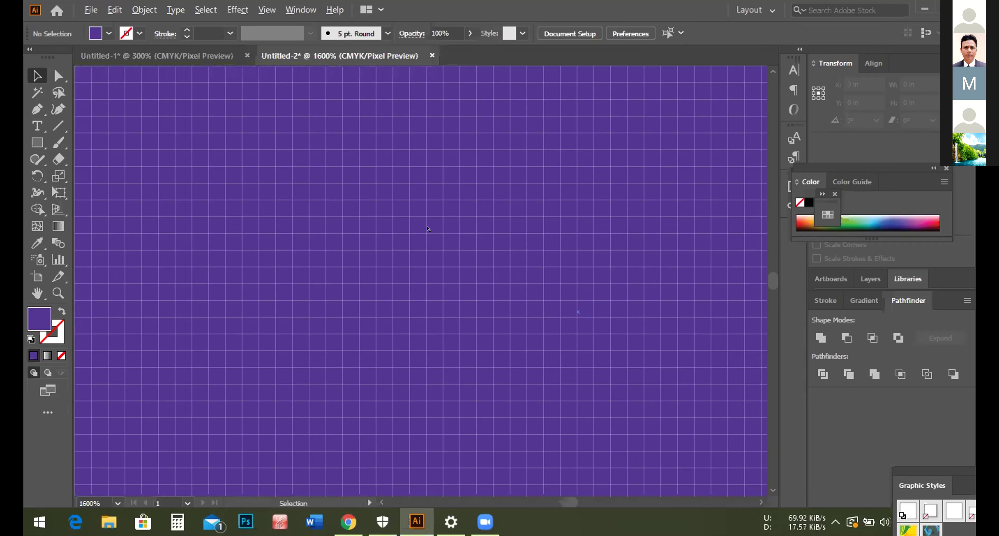
# Examine where the pixel grid appears and how the purple square's edges look in Pixel Preview around 600% magnification.
pyautogui.scroll(1, 427, 229)
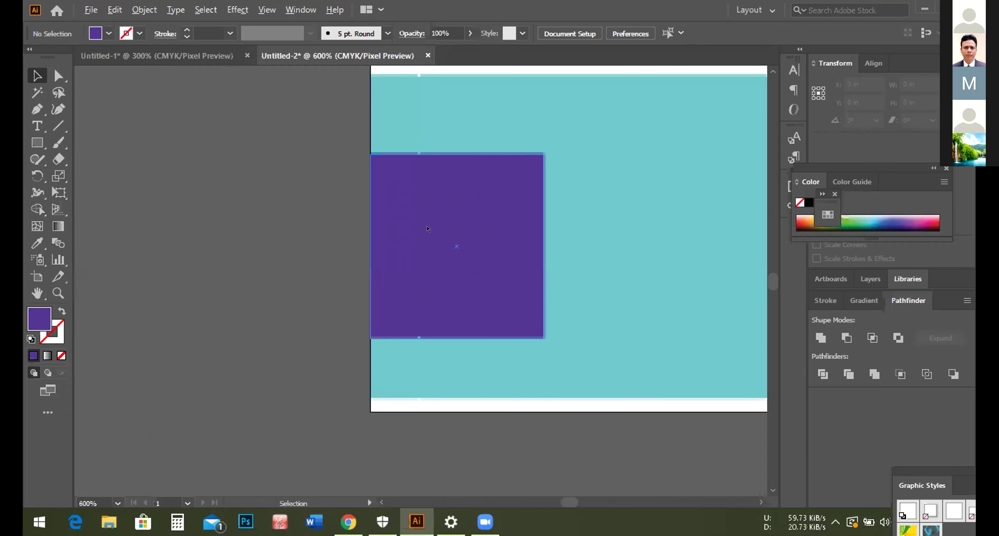
pyautogui.scroll(-5, 428, 229)
pyautogui.scroll(2, 428, 228)
pyautogui.scroll(2, 427, 229)
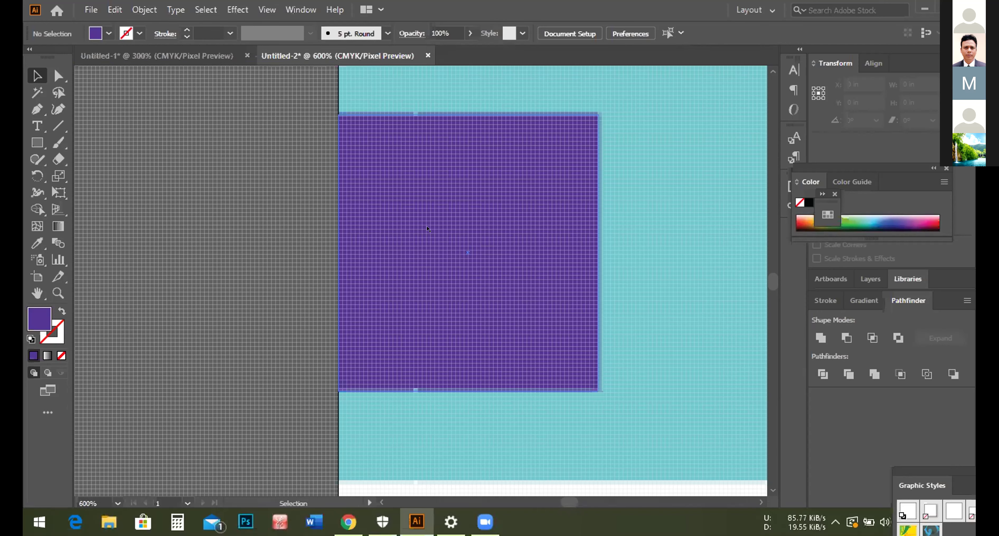
pyautogui.press('space')
pyautogui.moveTo(614, 232); pyautogui.dragTo(417, 261)
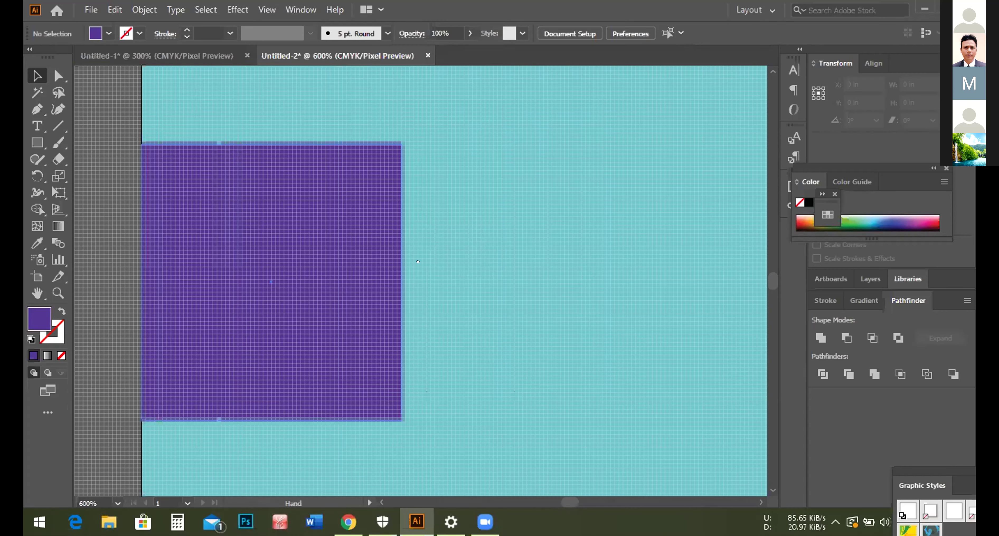
pyautogui.moveTo(428, 305); pyautogui.dragTo(428, 283)
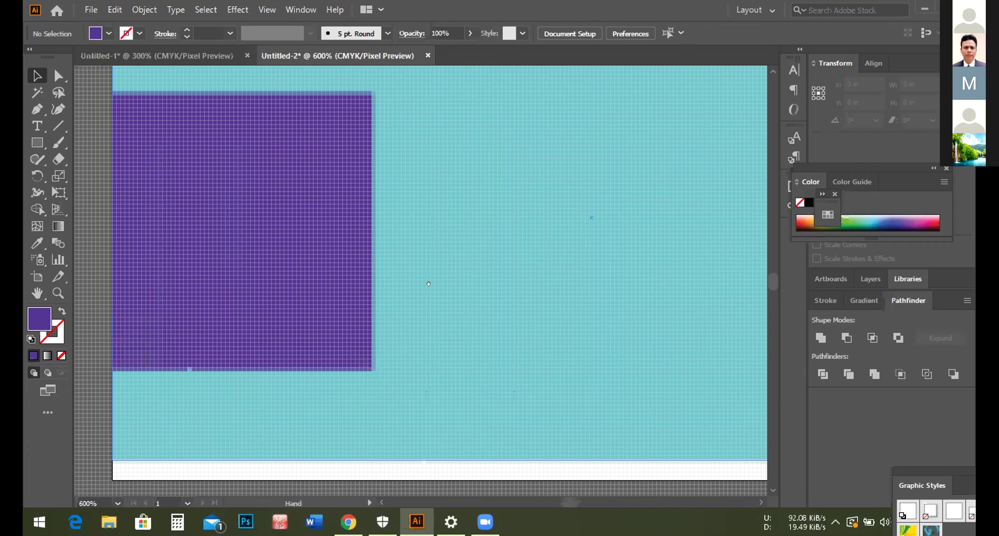
pyautogui.moveTo(428, 284); pyautogui.dragTo(428, 293)
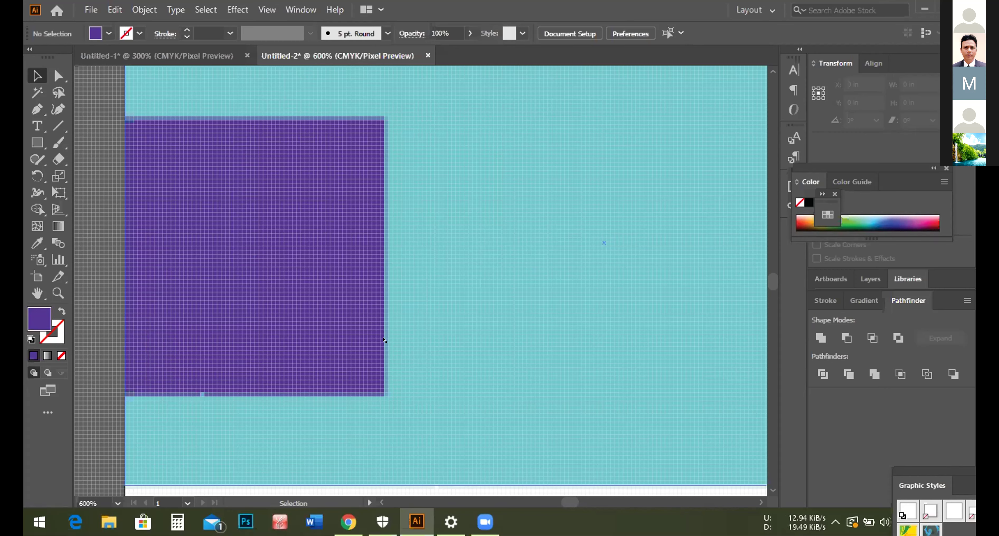
pyautogui.scroll(-1, 383, 339)
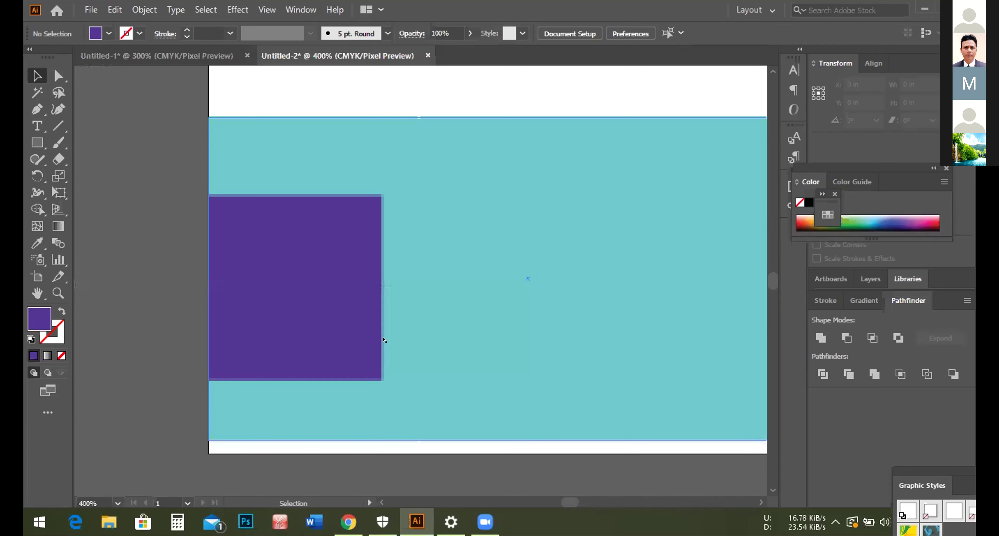
# Return to Outline view and examine the square's outline against the rectangle and the artboard edge.
pyautogui.press('a')
pyautogui.hotkey('ctrl', 'y')
pyautogui.press('space')
pyautogui.moveTo(155, 307); pyautogui.dragTo(295, 295)
pyautogui.scroll(2, 296, 295)
pyautogui.scroll(-3, 303, 313)
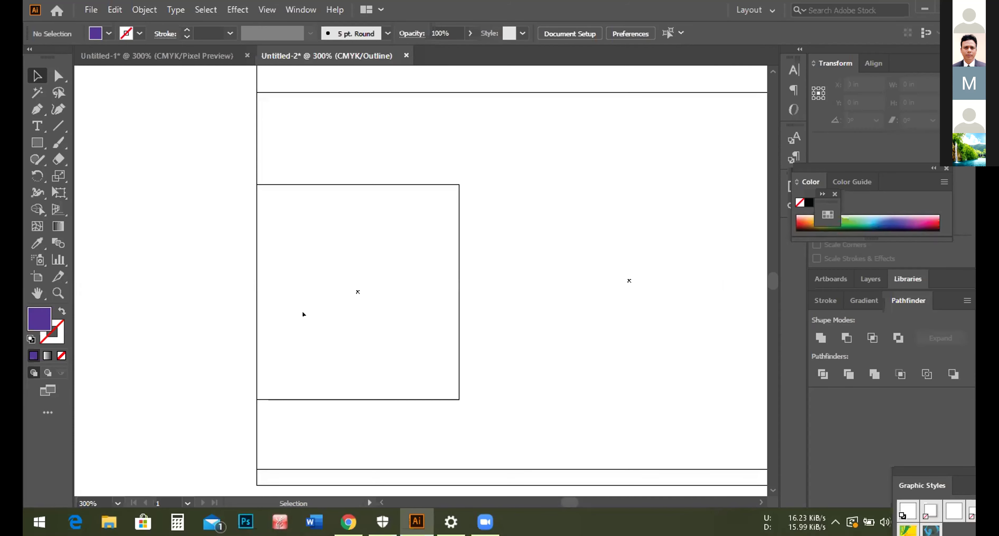
# Switch back to Pixel Preview and examine the pixel grid over the purple square at 600%.
pyautogui.press('a')
pyautogui.hotkey('ctrl', 'y')
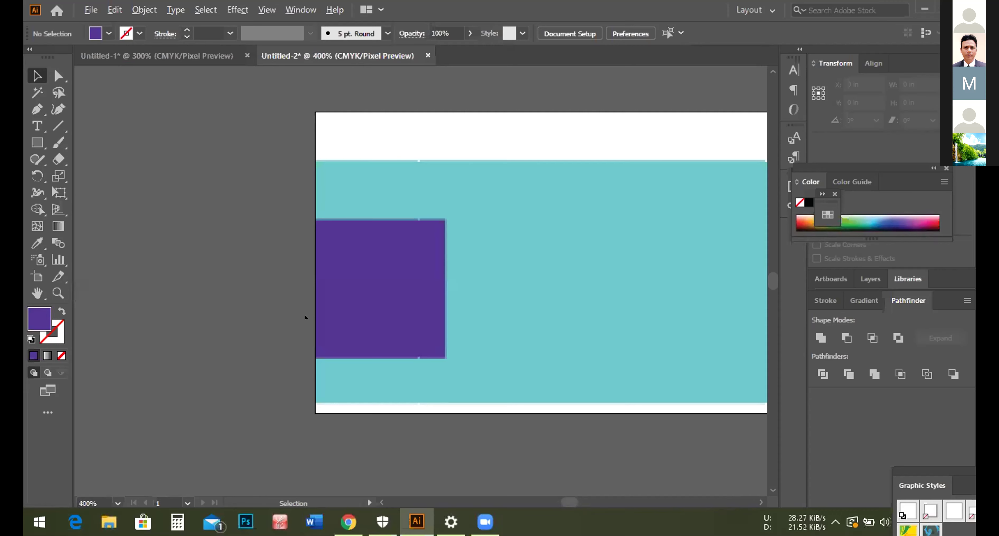
pyautogui.hotkey('ctrl', '+')
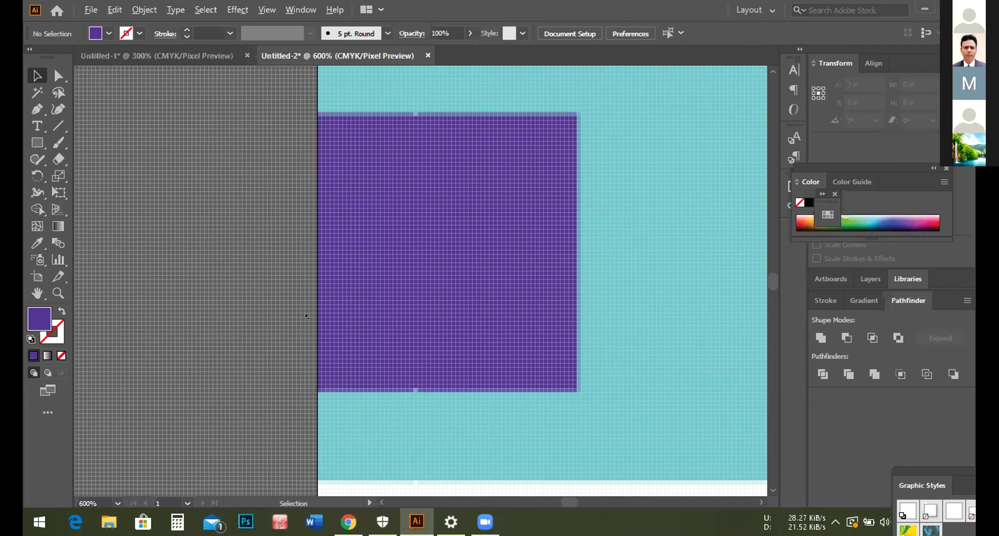
# Switch to the Untitled-1 document and examine the pixel grid on the green square's edges up to 1200%.
pyautogui.scroll(-2, 306, 315)
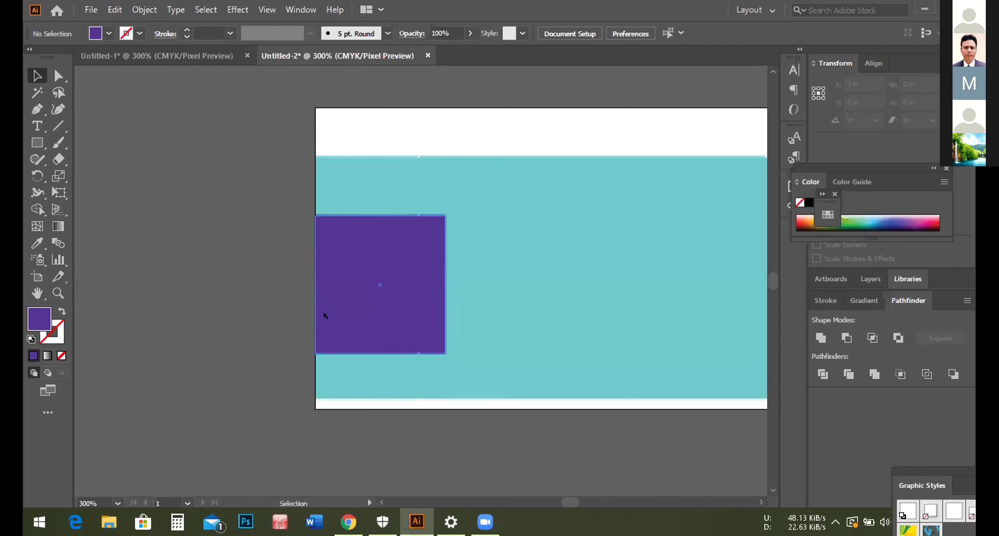
pyautogui.click(202, 56)
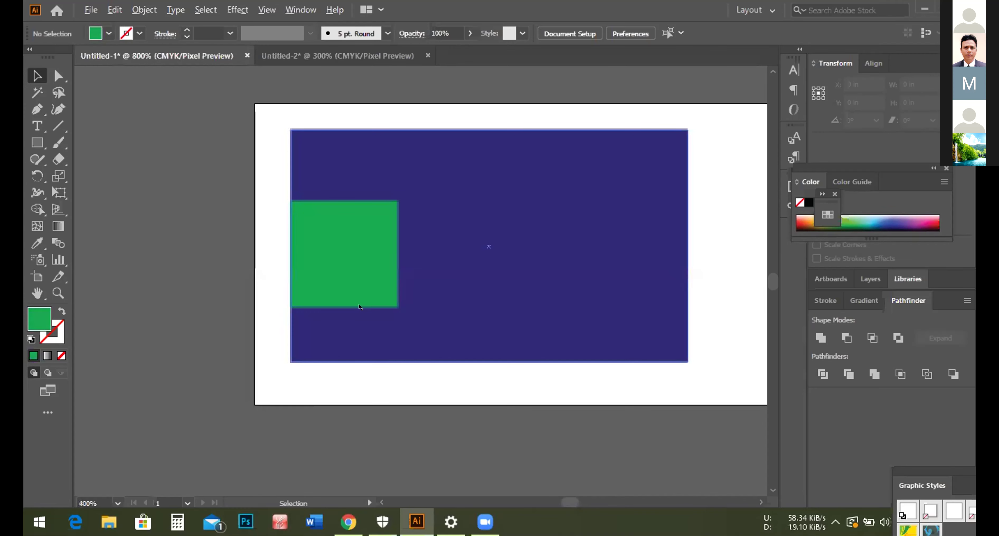
pyautogui.scroll(3, 358, 306)
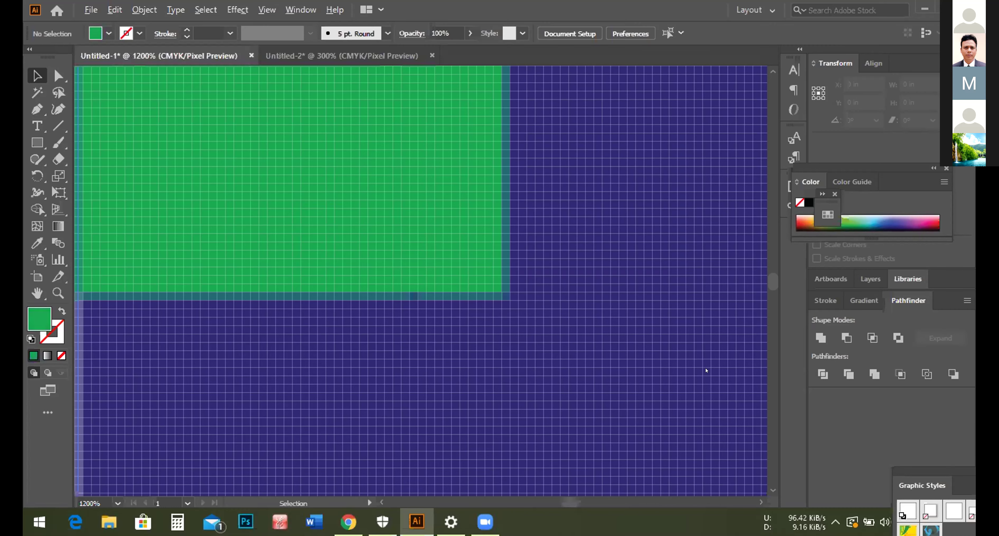
pyautogui.hotkey('ctrl', '-')
pyautogui.hotkey('ctrl', '-')
pyautogui.hotkey('ctrl', '-')
# Create a new document and draw a teal rectangle about 2.09 × 1.29 in, slightly overlapping the artboard's left edge.
pyautogui.hotkey('ctrl', 'n')
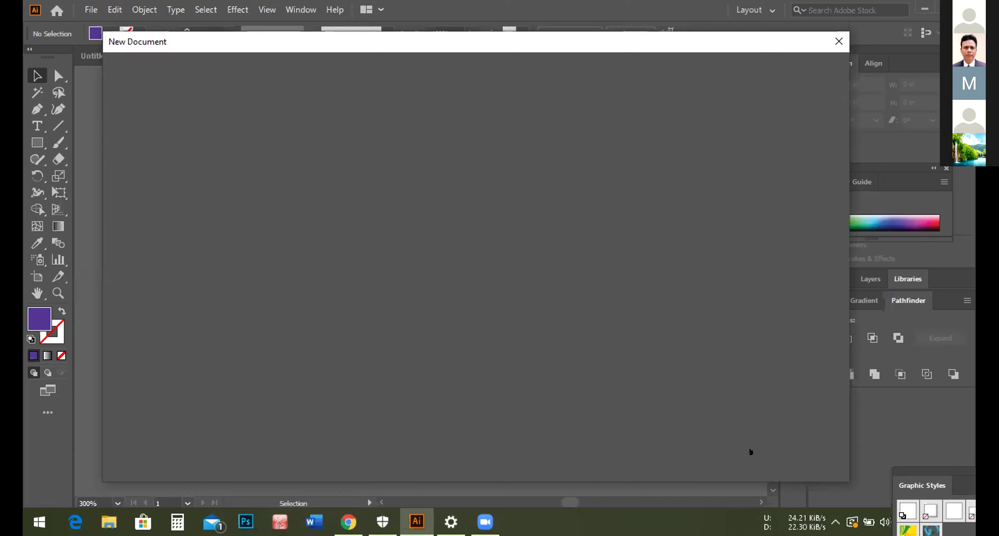
pyautogui.press('Escape')
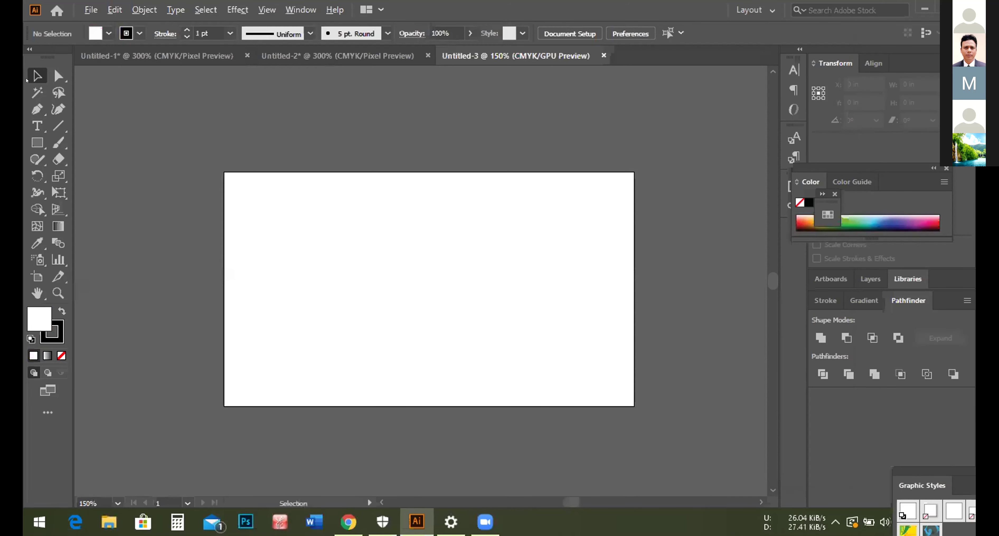
pyautogui.click(38, 142)
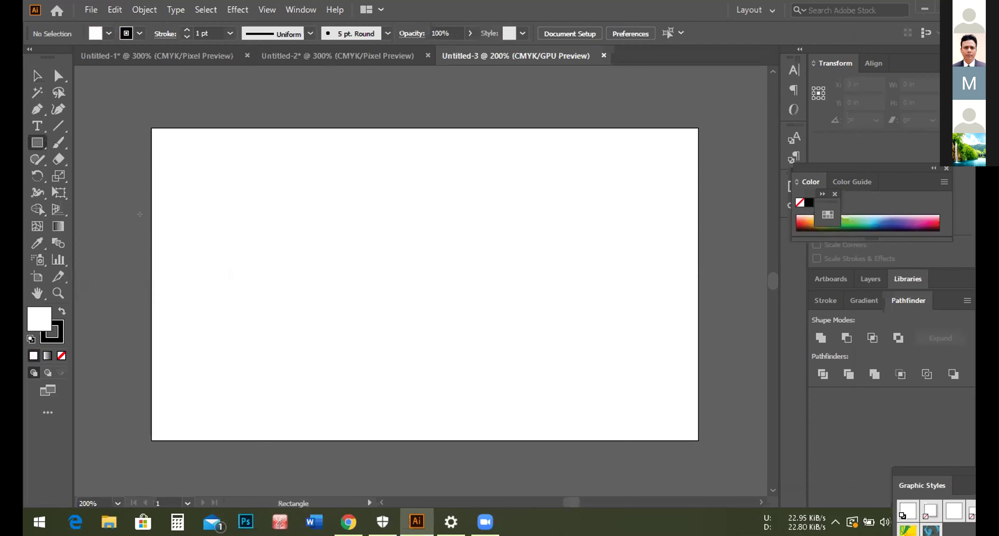
pyautogui.moveTo(147, 218); pyautogui.dragTo(474, 419)
pyautogui.click(875, 217)
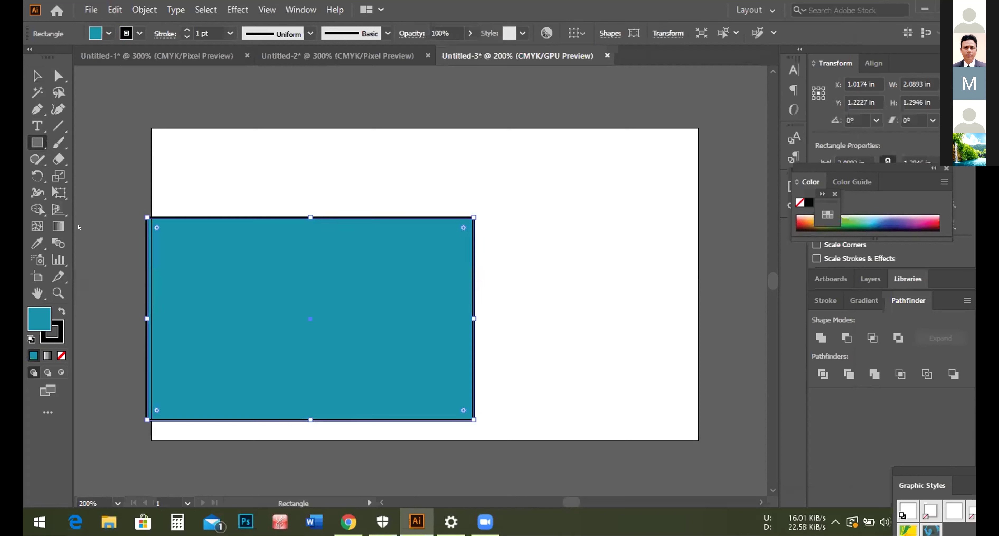
# Draw a magenta rectangle about 0.63 × 0.36 in and place it vertically centred near the teal rectangle's left edge.
pyautogui.moveTo(96, 141); pyautogui.dragTo(195, 197)
pyautogui.click(939, 216)
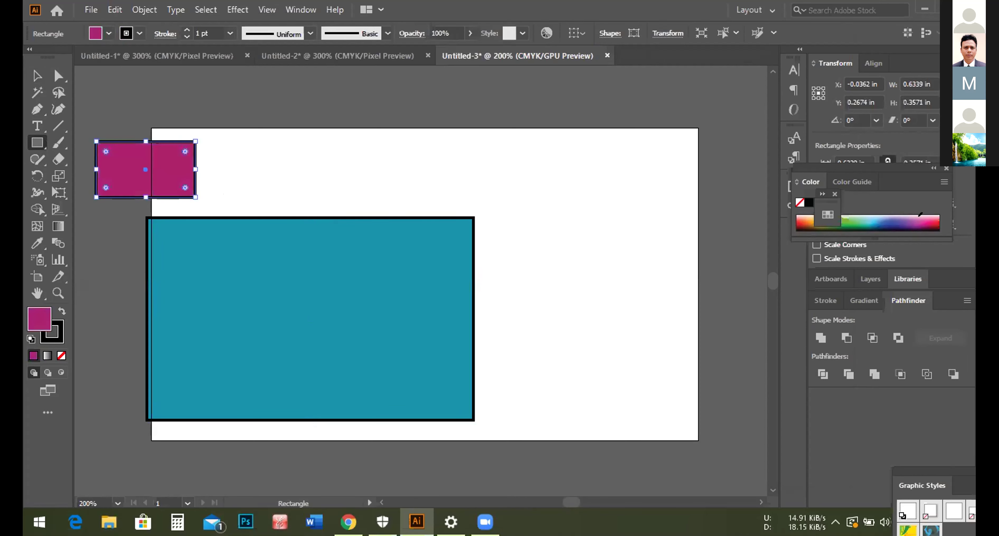
pyautogui.click(37, 75)
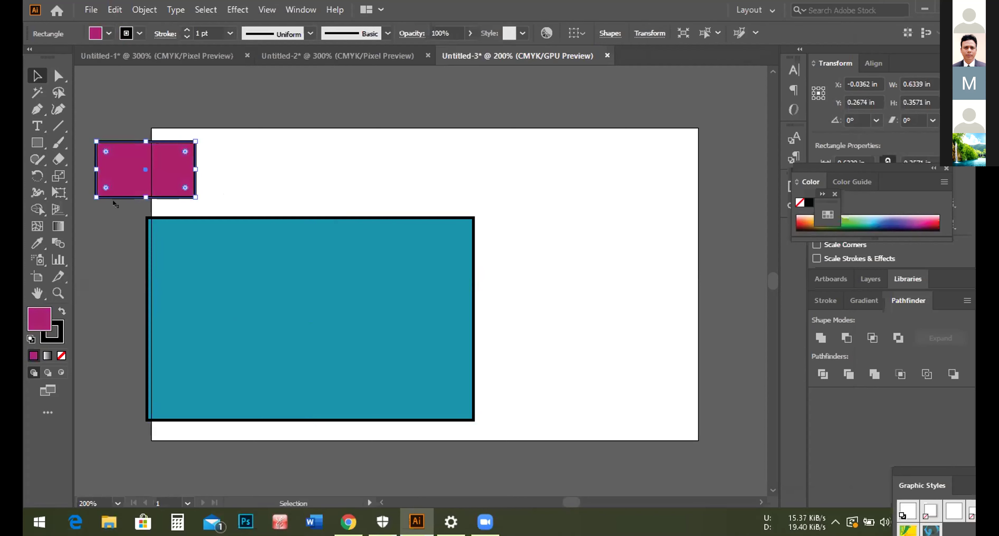
pyautogui.moveTo(120, 169); pyautogui.dragTo(169, 325)
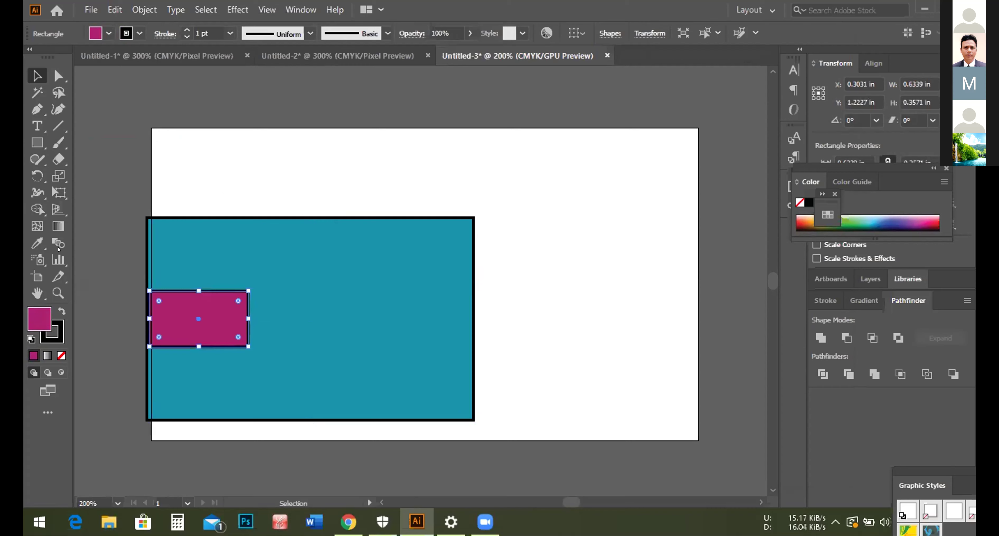
pyautogui.click(116, 306)
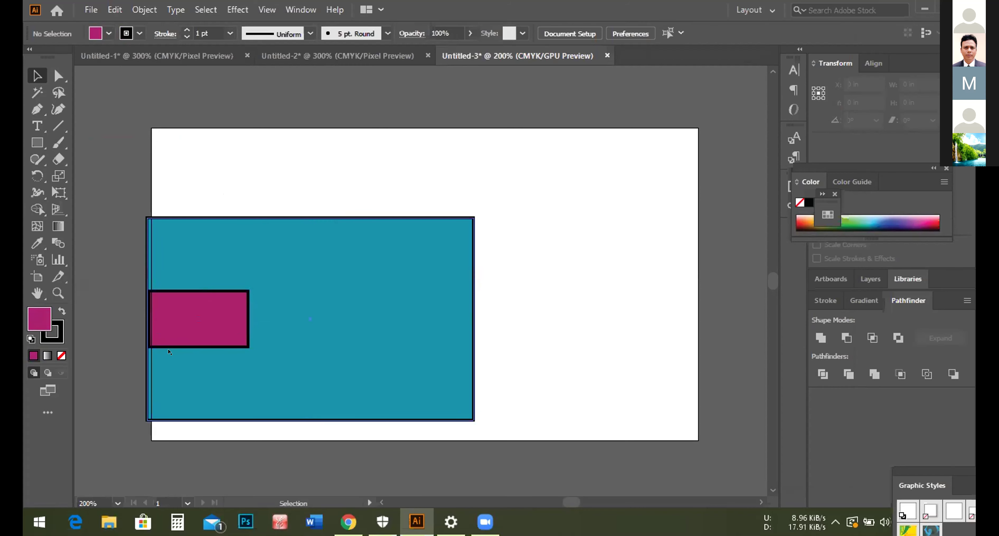
# Select the magenta rectangle and examine its left edge against the teal rectangle and artboard in Outline view at 1200%.
pyautogui.scroll(2, 169, 351)
pyautogui.scroll(-2, 169, 352)
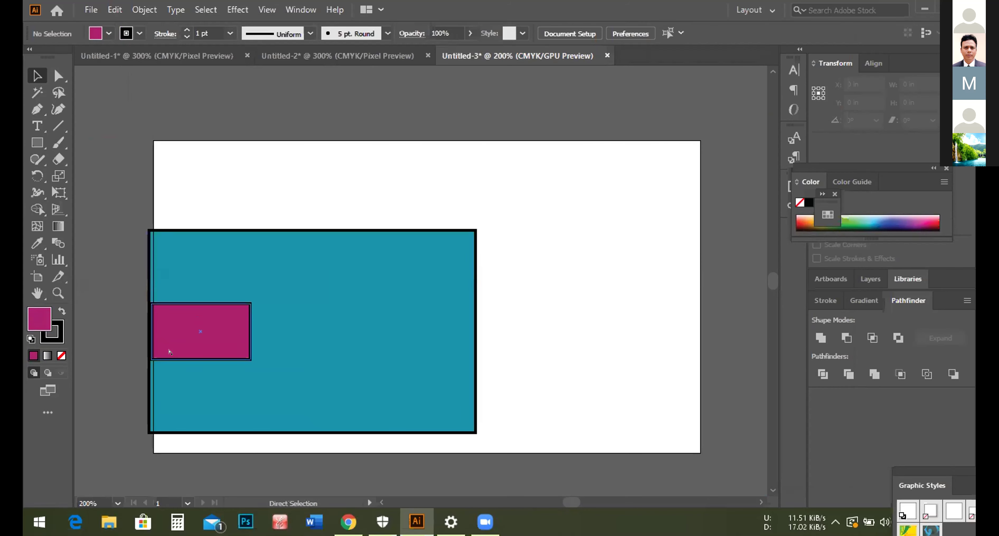
pyautogui.click(170, 352)
pyautogui.hotkey('ctrl', 'y')
pyautogui.scroll(5, 191, 338)
pyautogui.moveTo(183, 307); pyautogui.dragTo(306, 290)
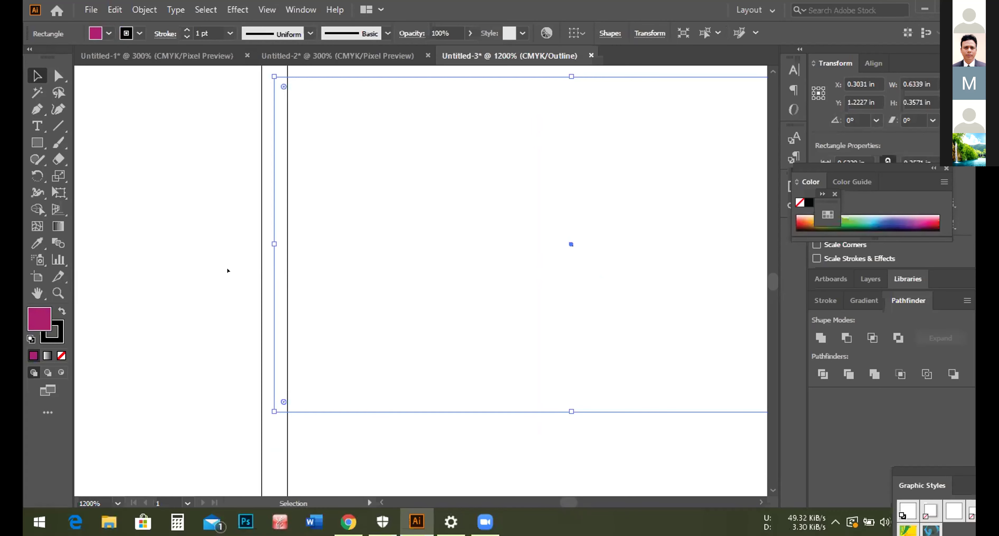
# Return to GPU Preview and examine the magenta rectangle's fill and black stroke at magnifications from 200% to 600%.
pyautogui.hotkey('ctrl', 'y')
pyautogui.scroll(-1, 235, 261)
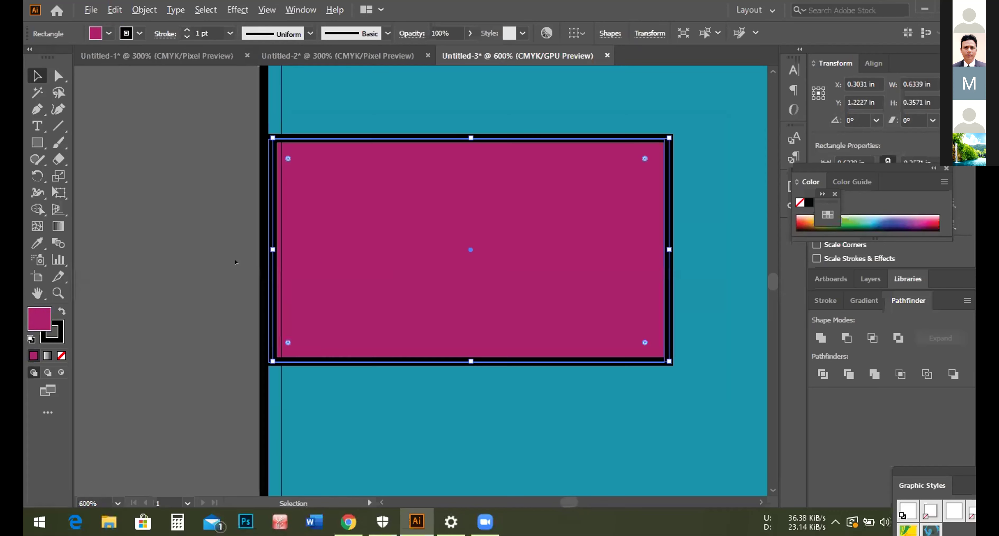
pyautogui.scroll(4, 235, 262)
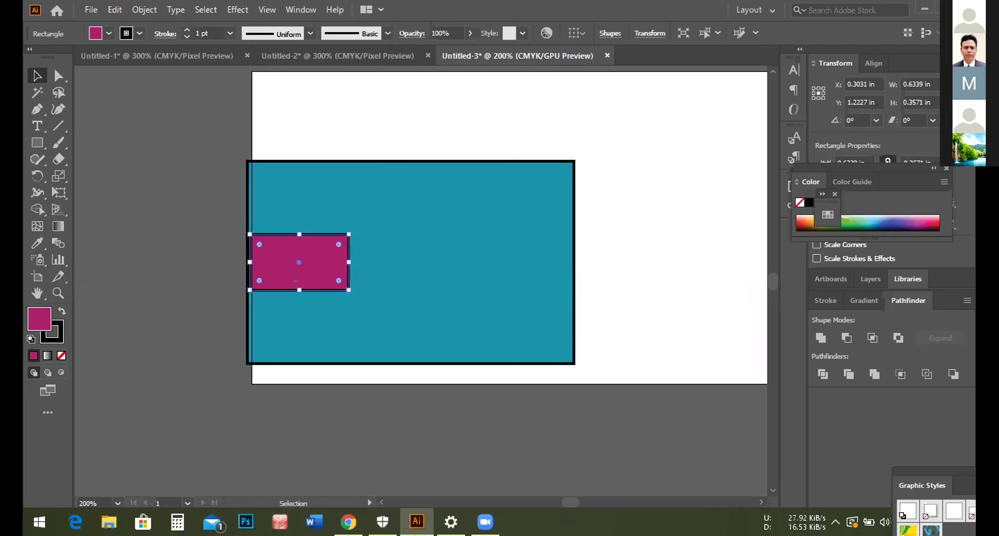
pyautogui.scroll(1, 296, 280)
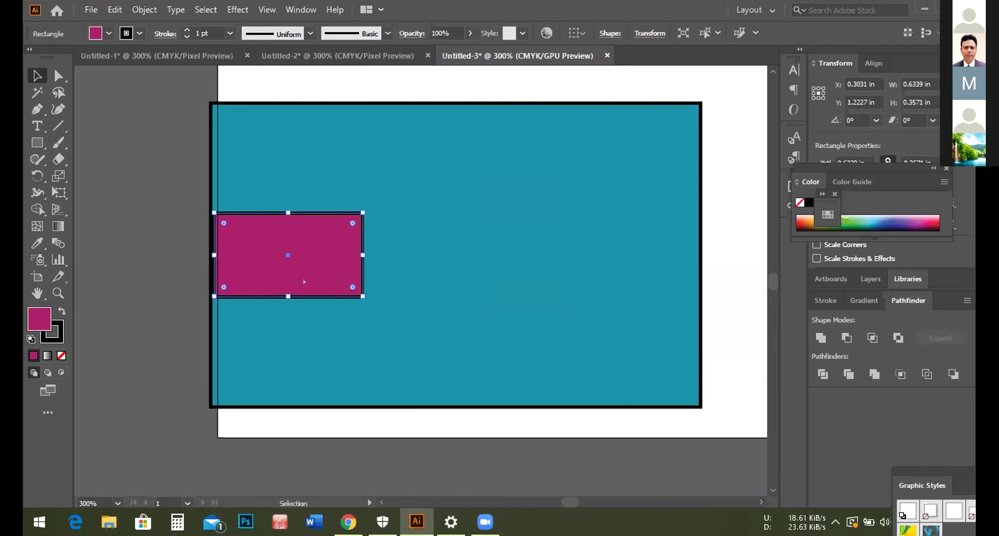
# Toggle between Pixel Preview and GPU Preview, and examine the magenta rectangle's pixelated edges in Pixel Preview up to 6400%.
pyautogui.hotkey('ctrl', 'e')
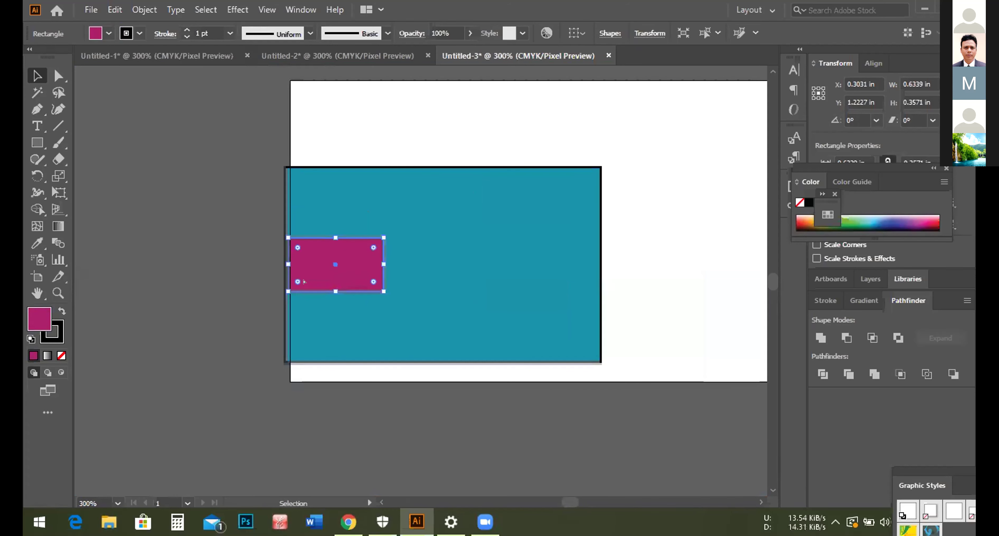
pyautogui.hotkey('ctrl', 'e')
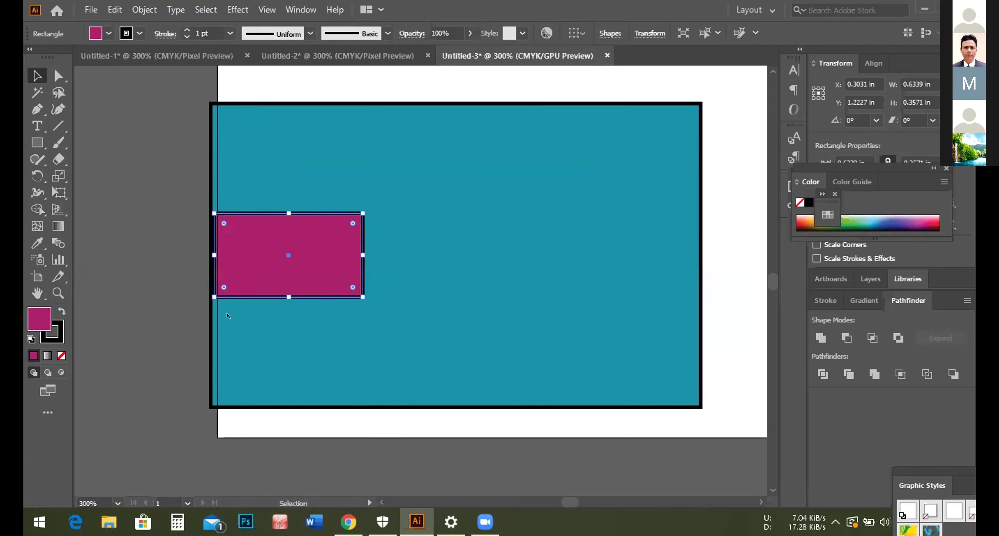
pyautogui.hotkey('ctrl', 'e')
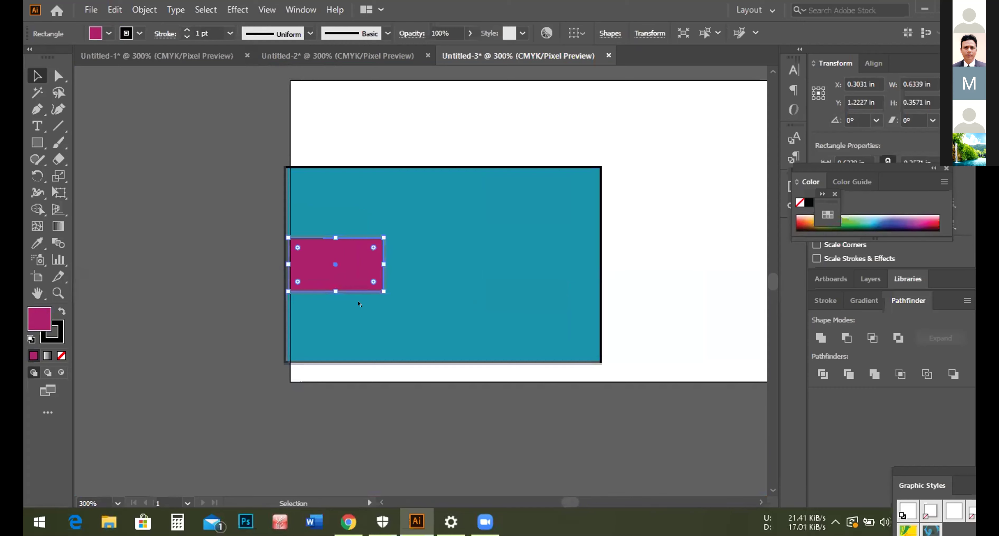
pyautogui.scroll(2, 360, 298)
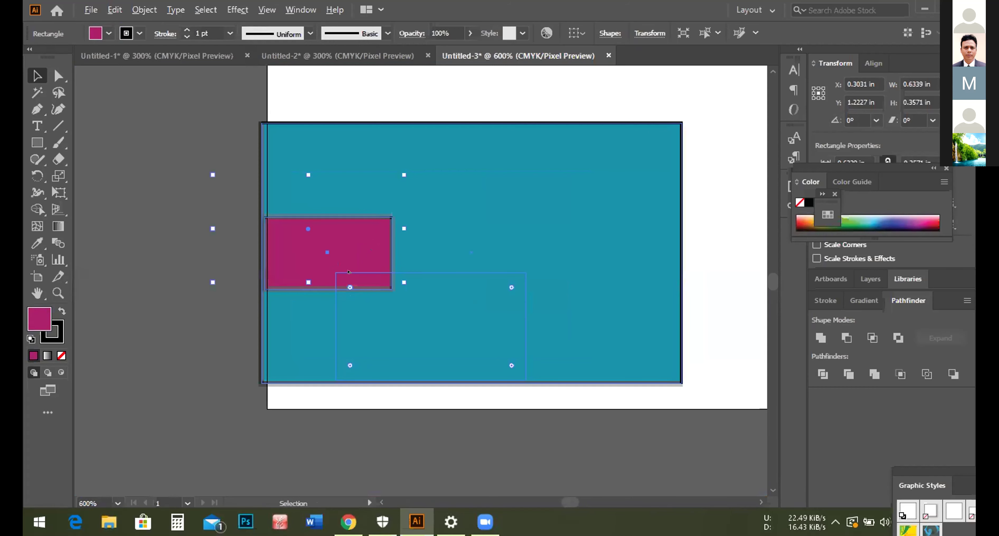
pyautogui.scroll(6, 348, 271)
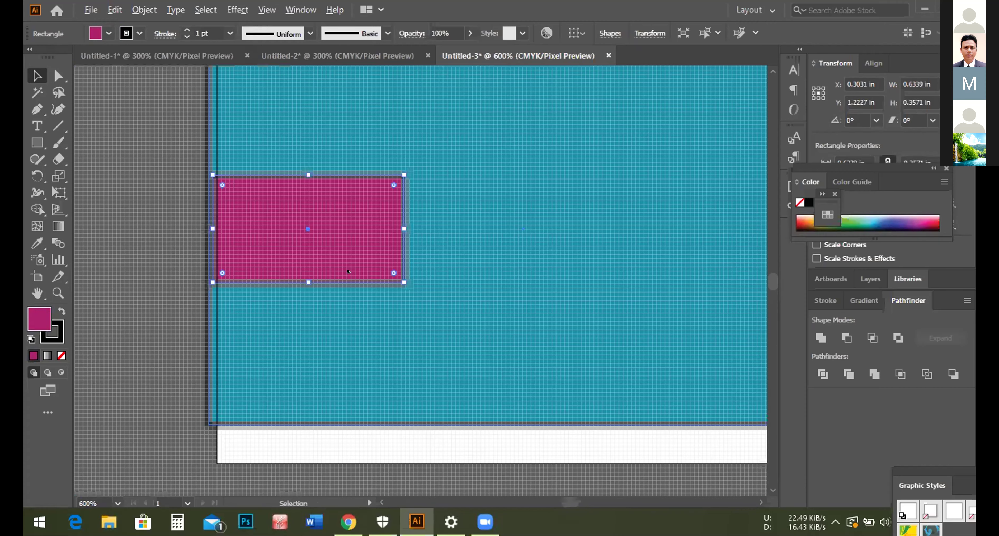
pyautogui.scroll(-2, 348, 270)
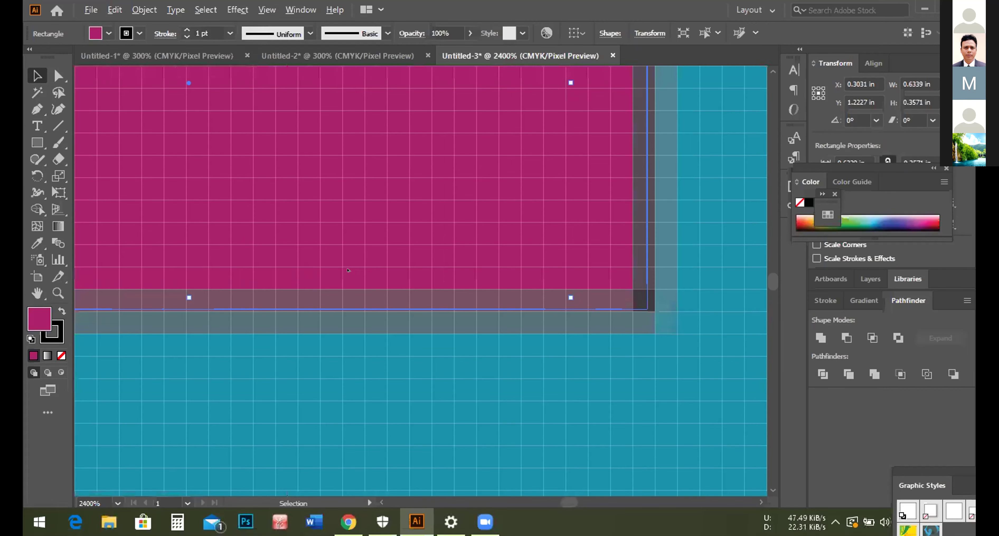
pyautogui.scroll(3, 347, 270)
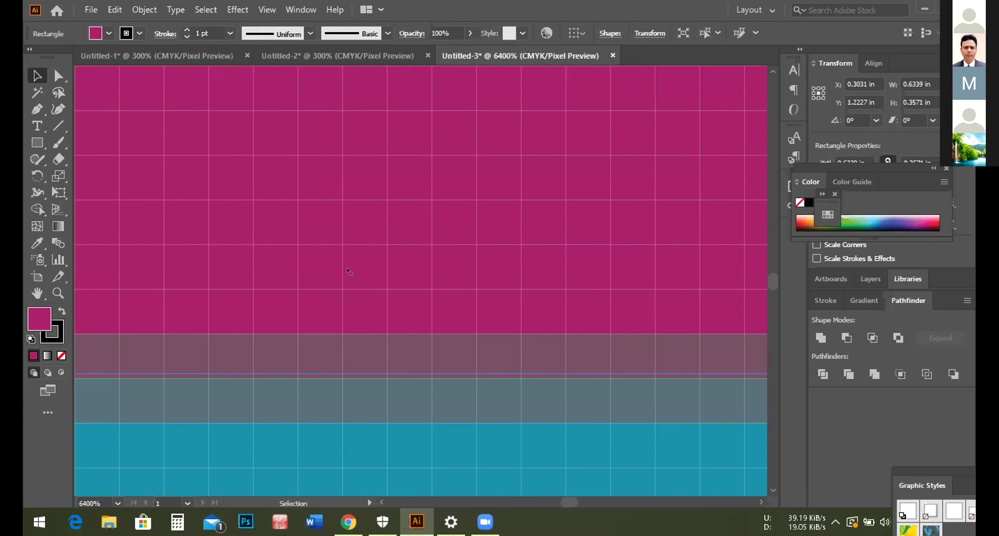
# Switch back to GPU Preview and examine the magenta rectangle's lower stroke from 6400% down to 300%.
pyautogui.hotkey('ctrl', 'alt', 'y')
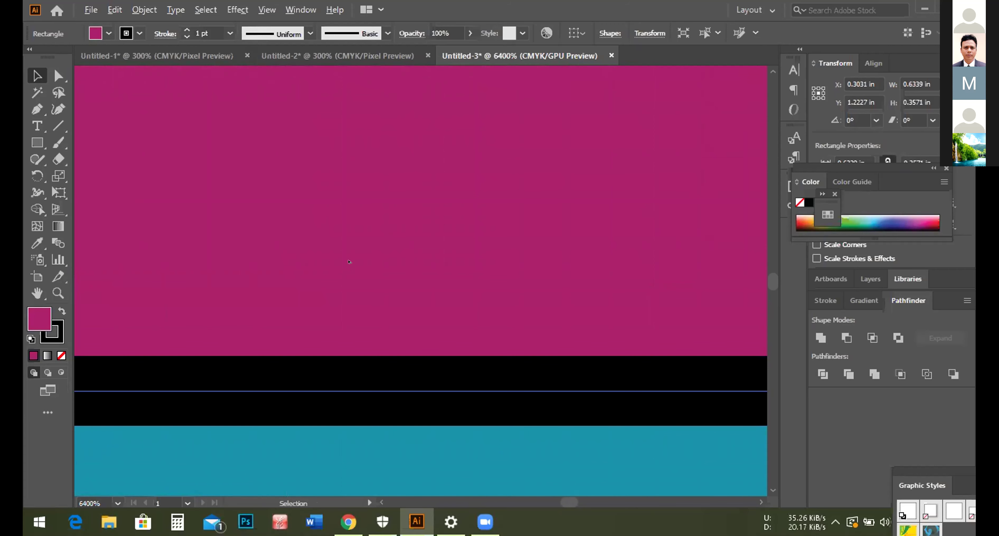
pyautogui.scroll(-8, 349, 262)
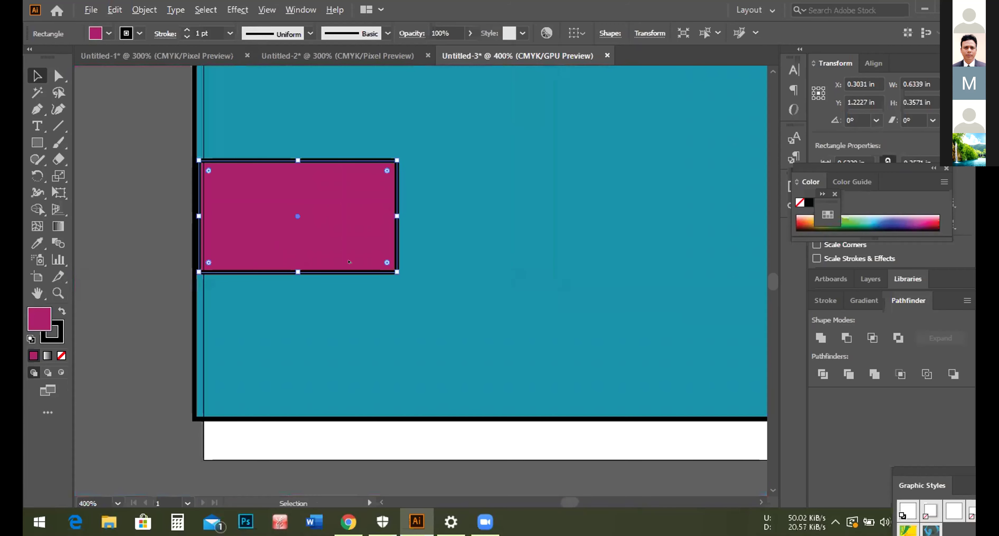
pyautogui.scroll(-1, 348, 261)
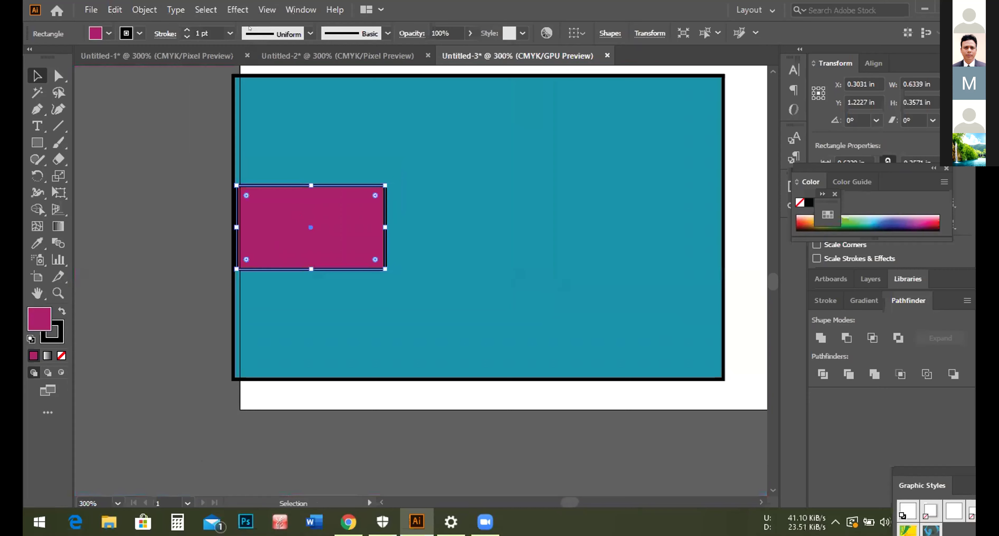
# Review the available view modes, including Outline and Pixel Preview, and deselect the magenta rectangle.
pyautogui.hotkey('alt', 'v')
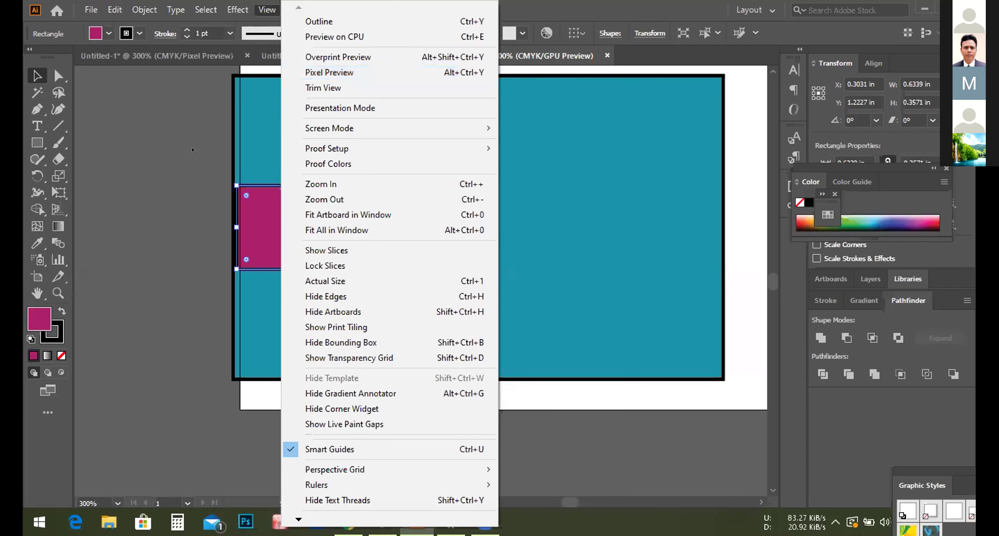
pyautogui.click(347, 160)
pyautogui.click(473, 493)
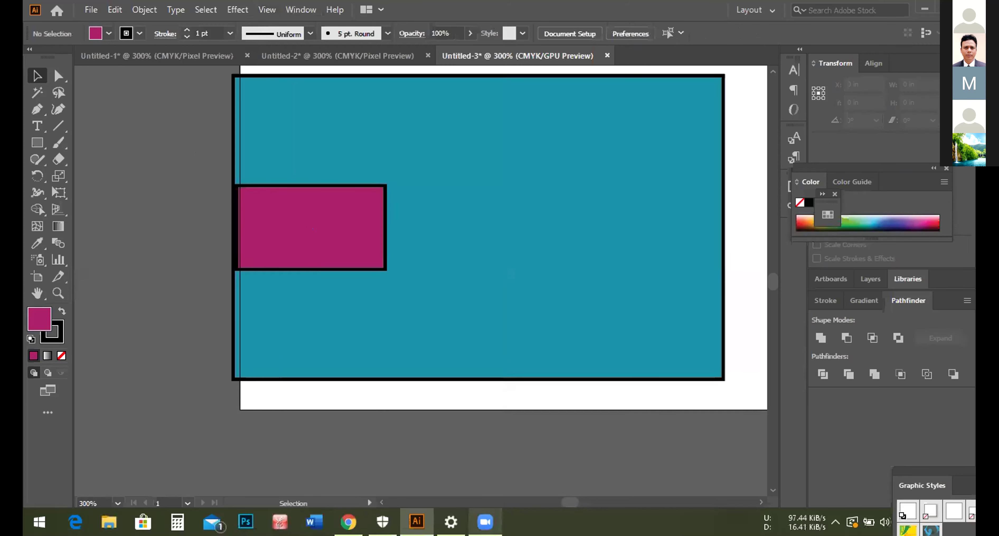
pyautogui.click(481, 520)
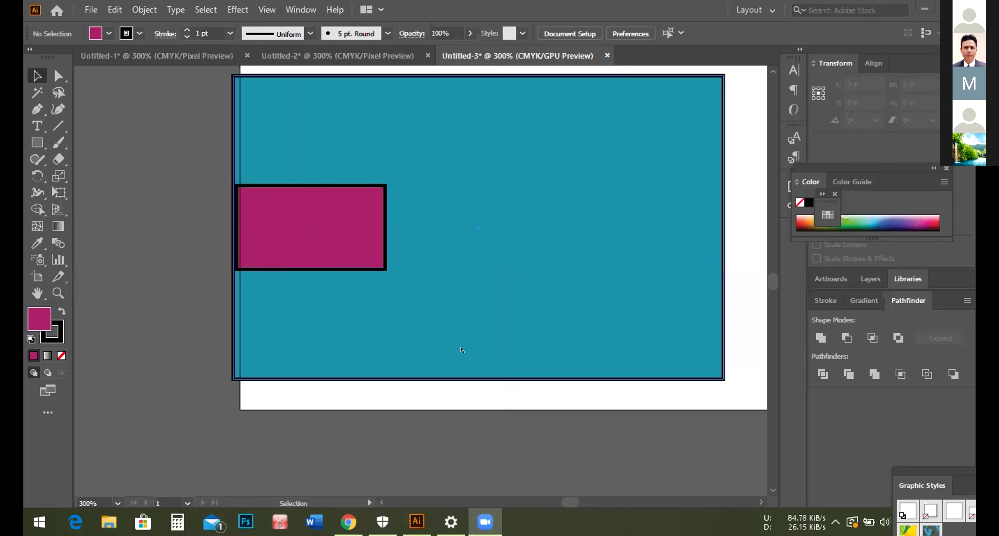